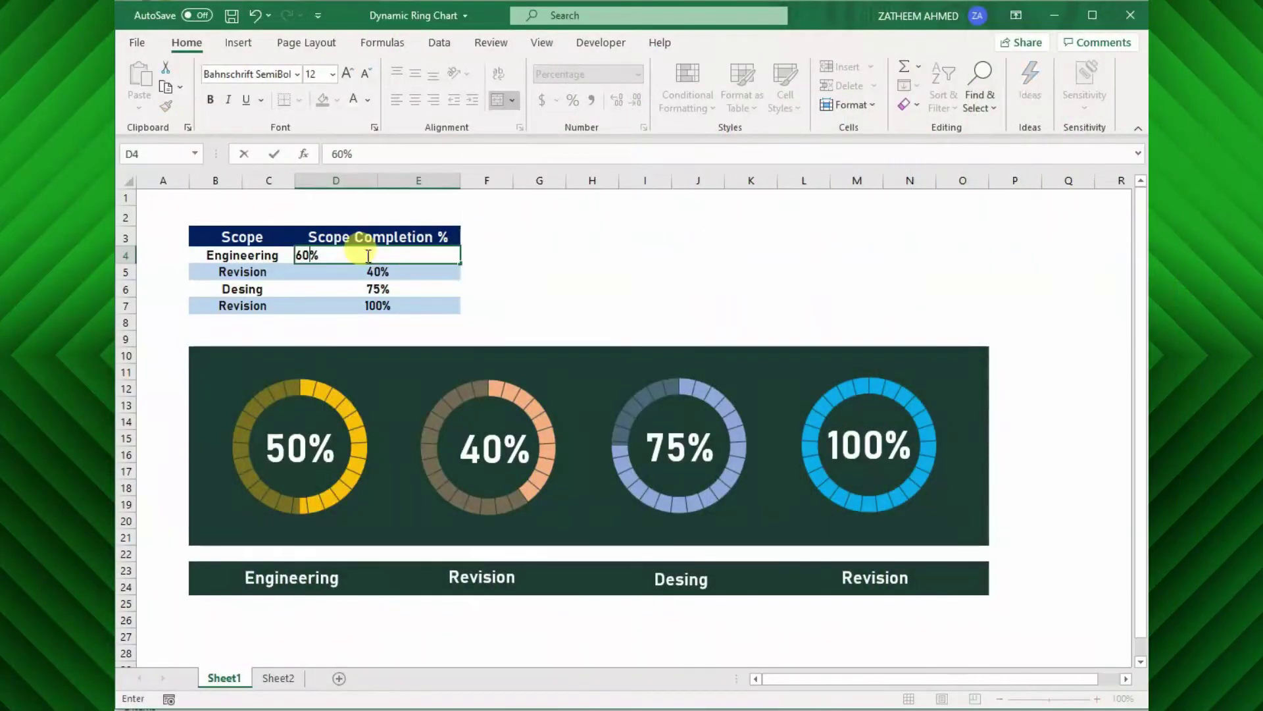
Enter 60% and 80% as the third and fourth completion values in D6 and D7
{"action": "key", "text": "Return"}
{"action": "key", "text": "Return"}
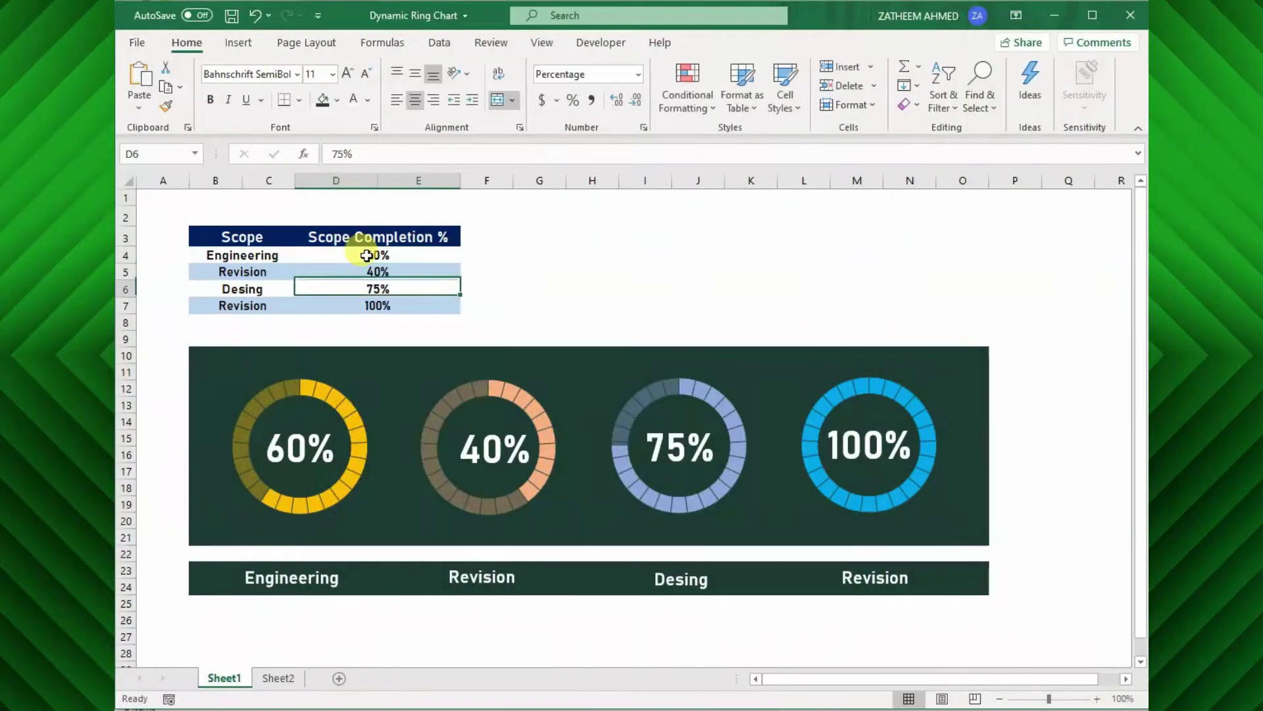
{"action": "type", "text": "60"}
{"action": "key", "text": "Return"}
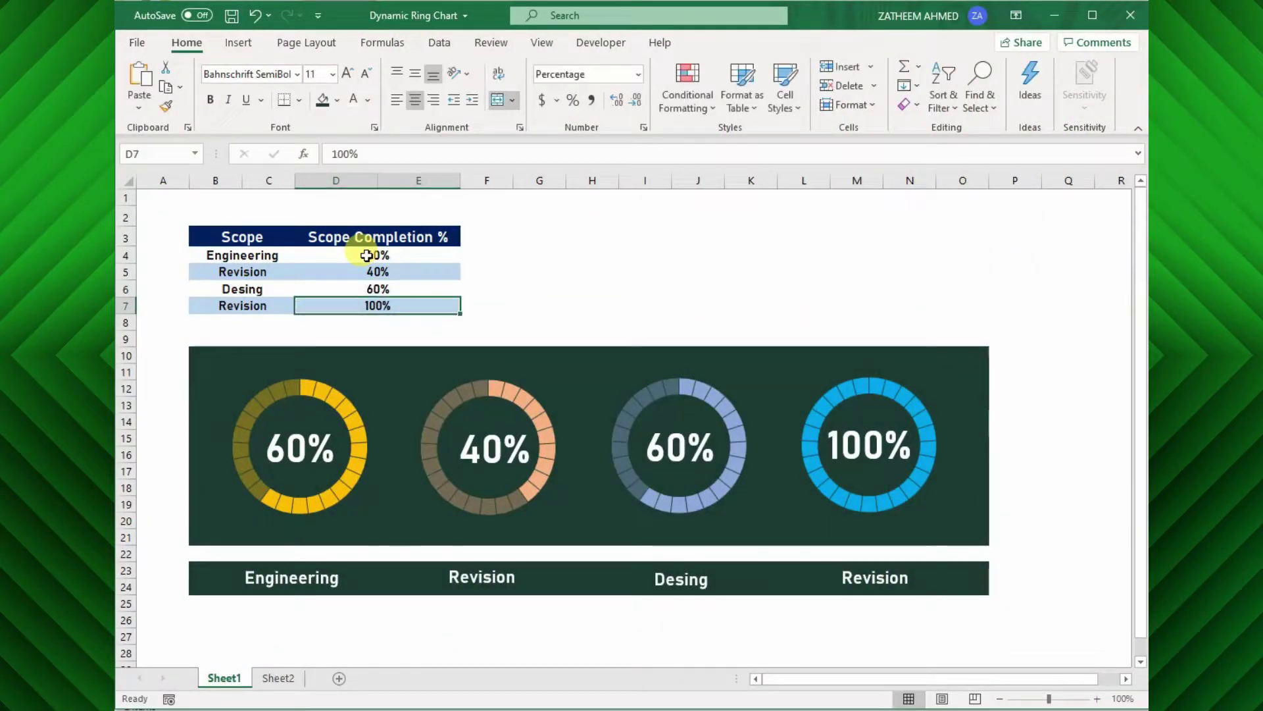
{"action": "type", "text": "80"}
{"action": "key", "text": "Return"}
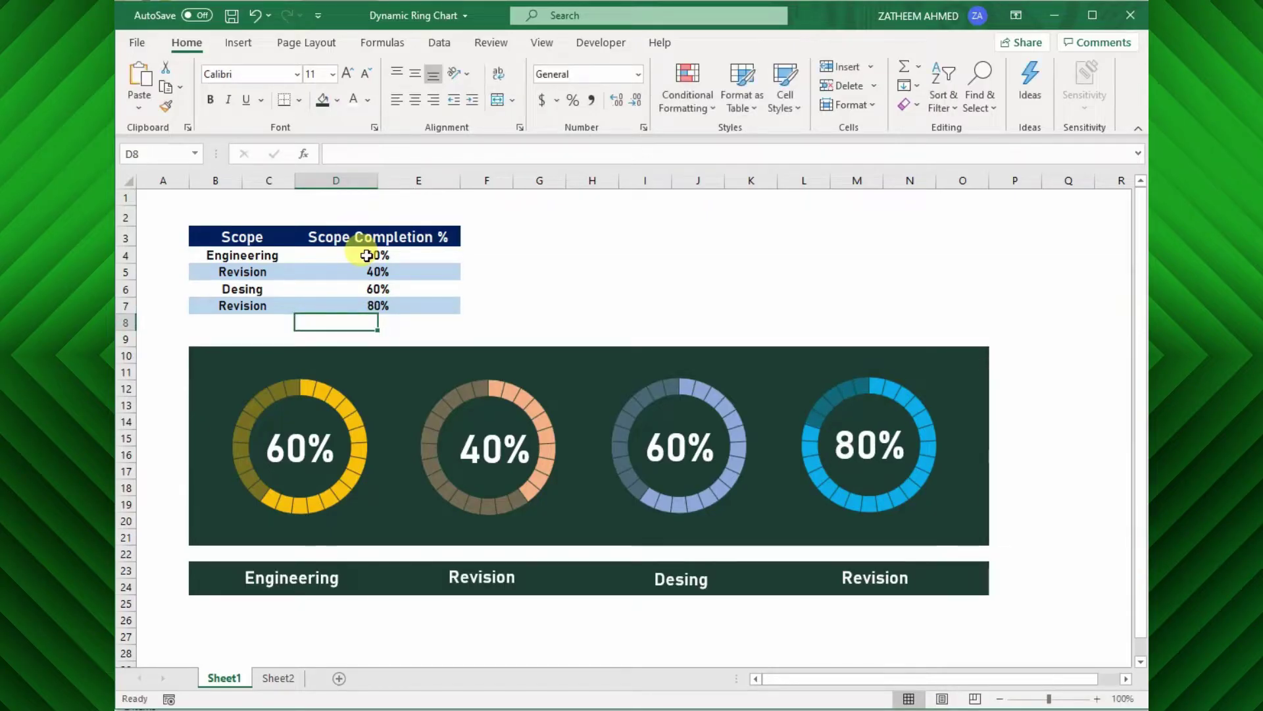
Rename the second scope in B5 to Design and enter Revision below it
{"action": "left_click", "coordinate": [262, 272]}
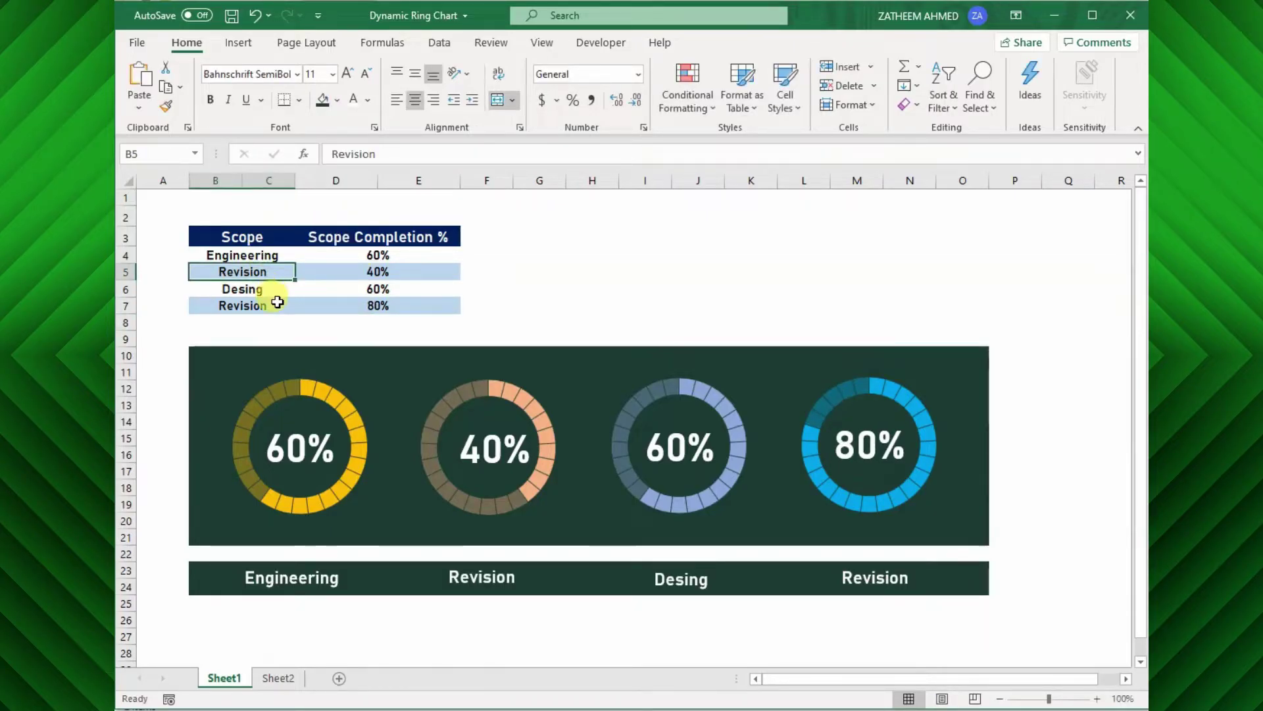
{"action": "type", "text": "Desing"}
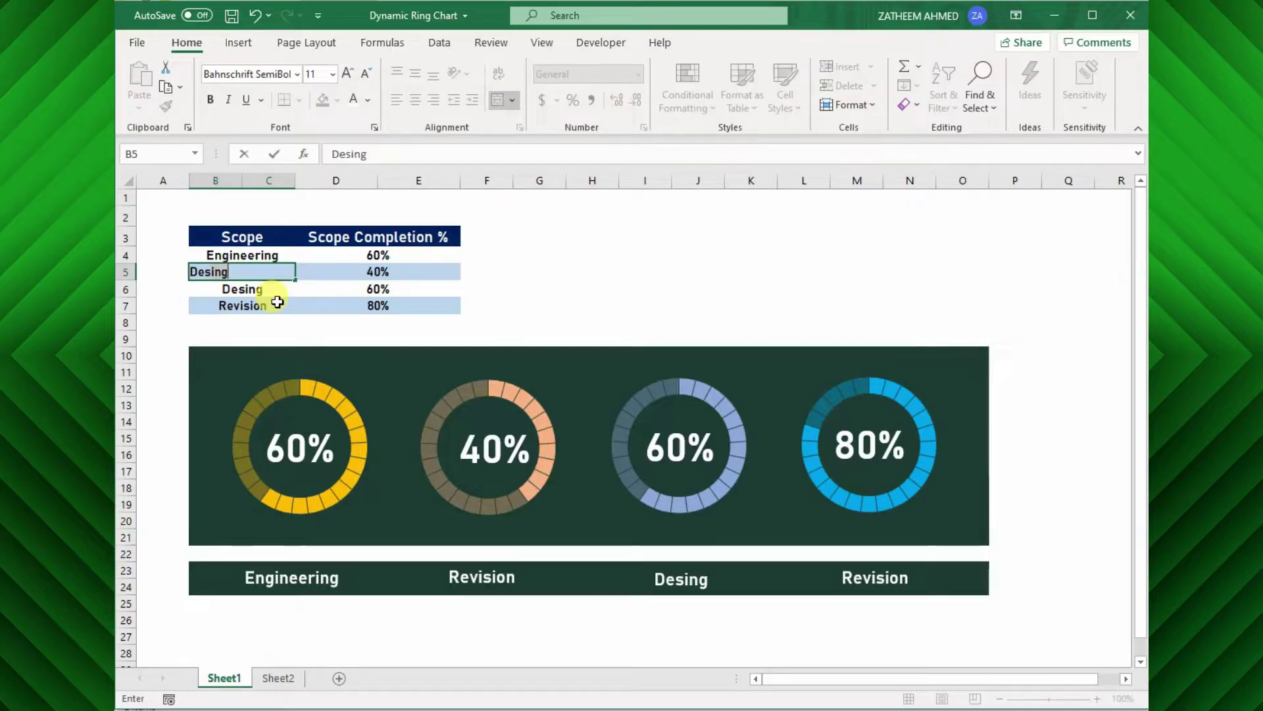
{"action": "key", "text": "BackSpace"}
{"action": "key", "text": "Return"}
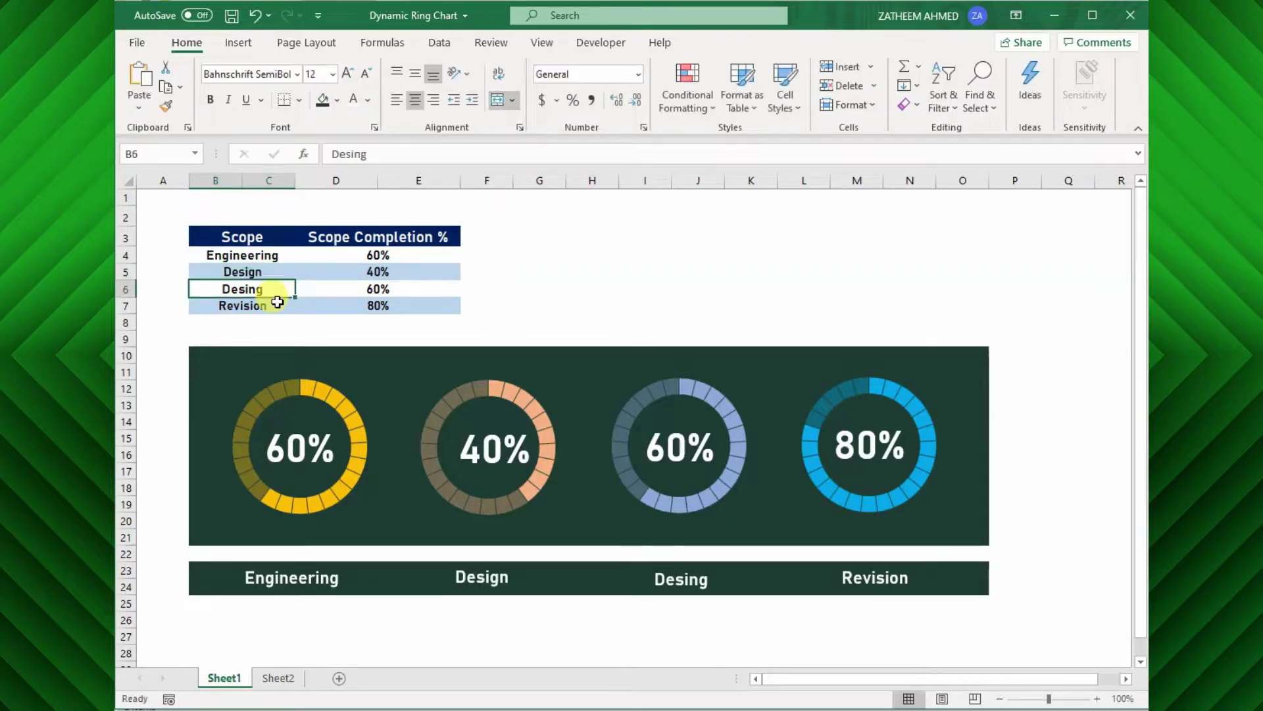
{"action": "type", "text": "Revision"}
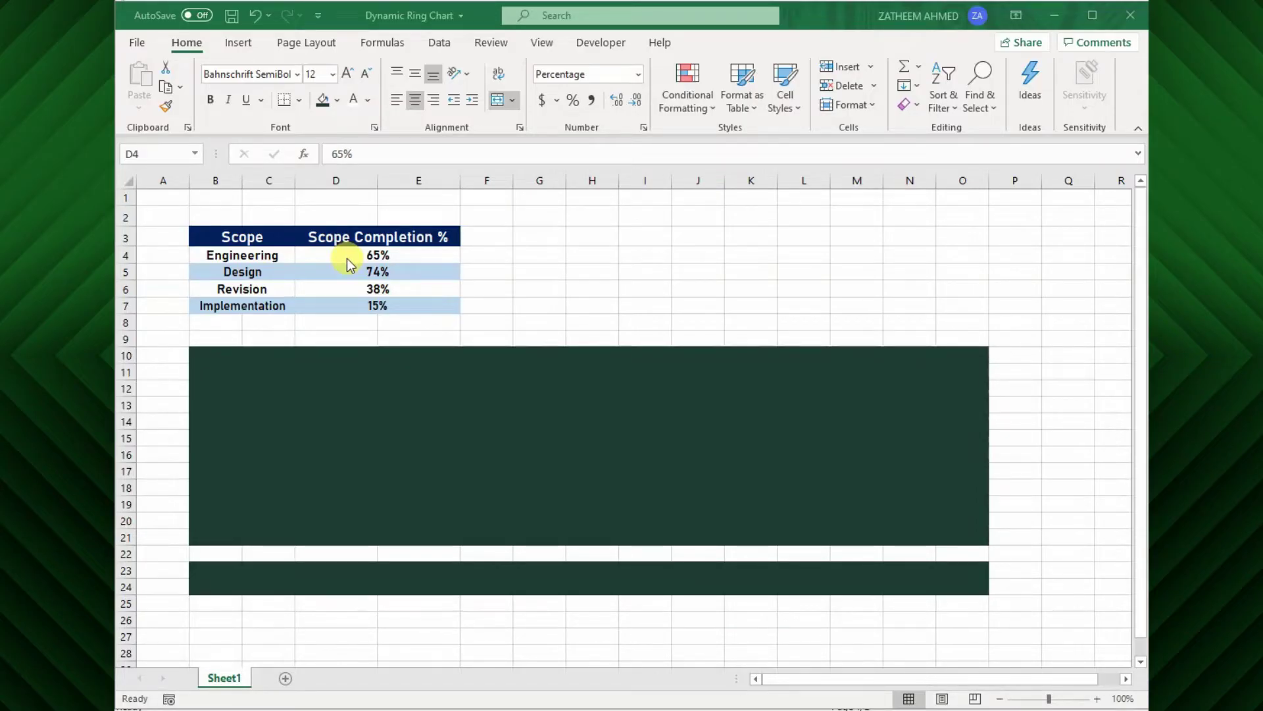
Review the Scope Completion % values (65%, 74%, 38%, 15%) and select F4 beside them
{"action": "left_click", "coordinate": [343, 241]}
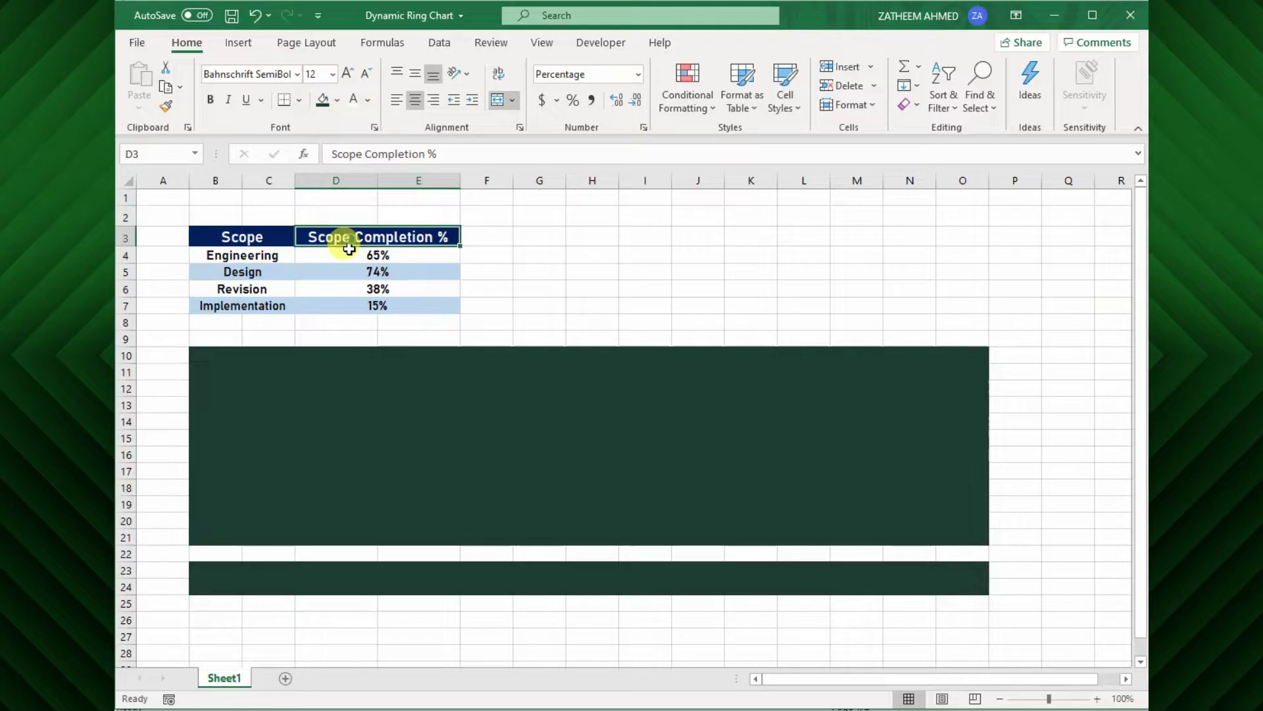
{"action": "left_click_drag", "start_coordinate": [349, 249], "coordinate": [338, 306]}
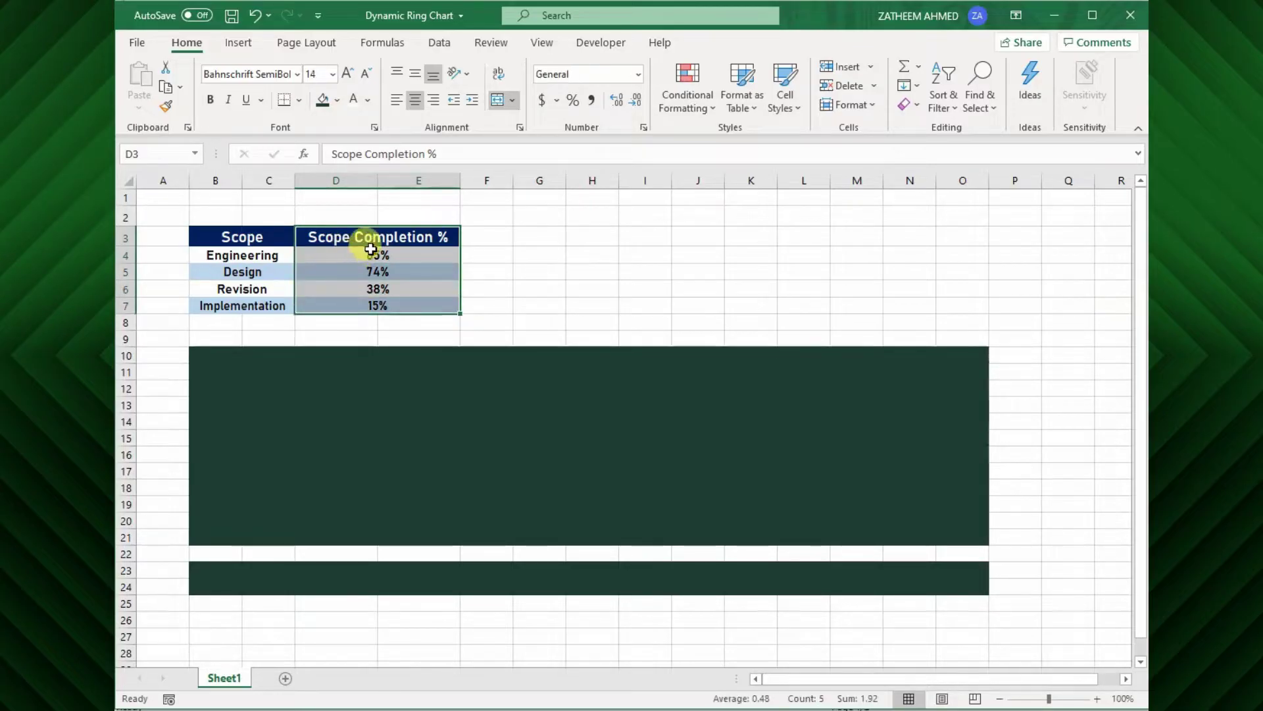
{"action": "left_click", "coordinate": [401, 256]}
{"action": "left_click", "coordinate": [400, 273]}
{"action": "left_click", "coordinate": [419, 288]}
{"action": "left_click", "coordinate": [421, 303]}
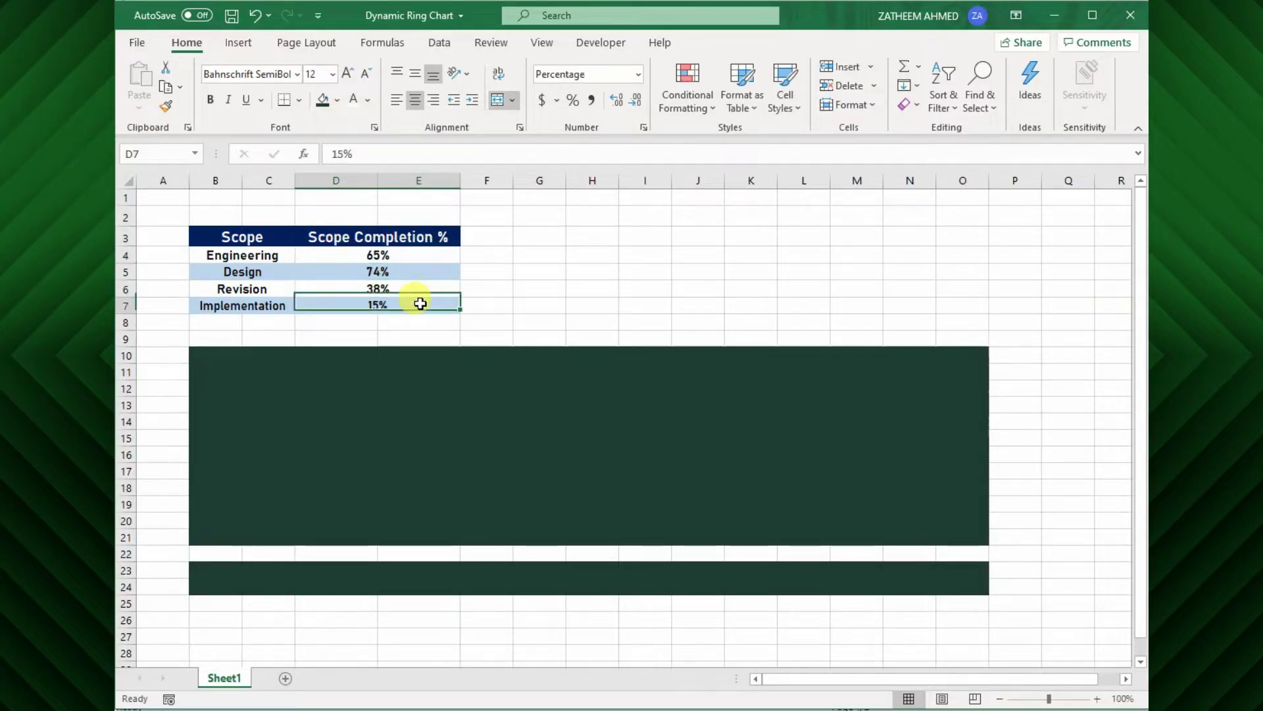
{"action": "left_click", "coordinate": [477, 235]}
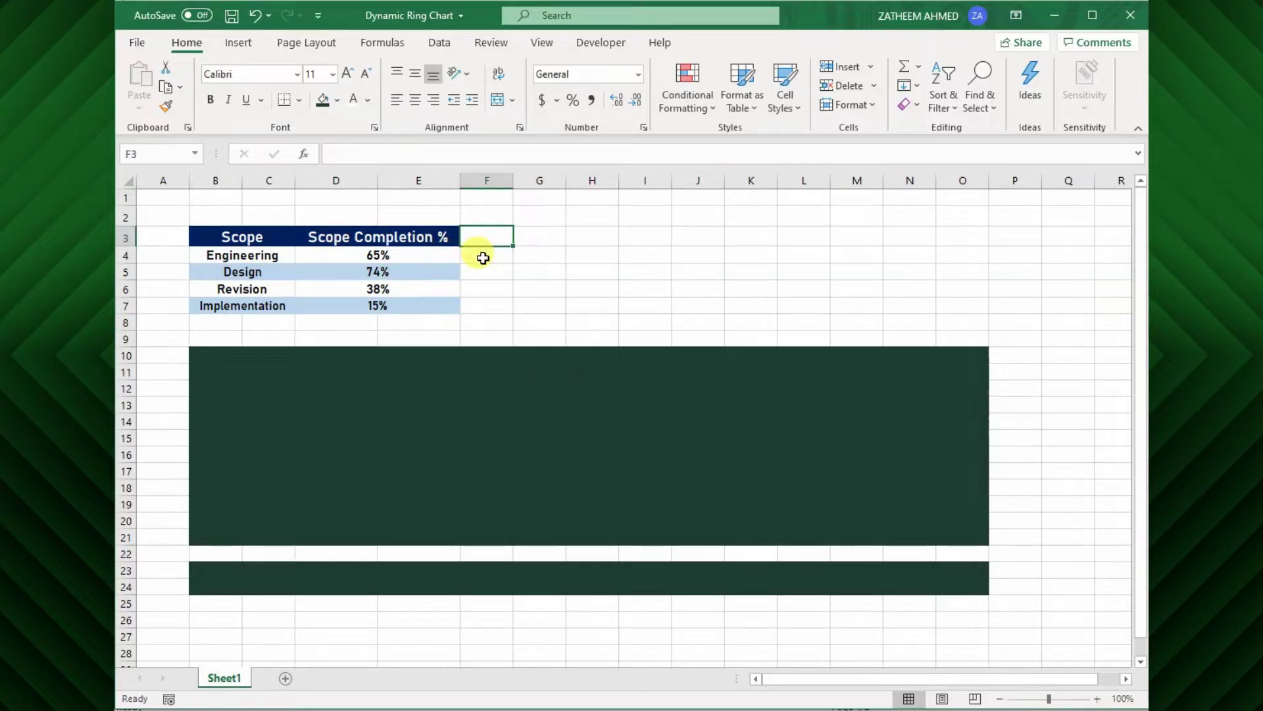
{"action": "left_click", "coordinate": [482, 258]}
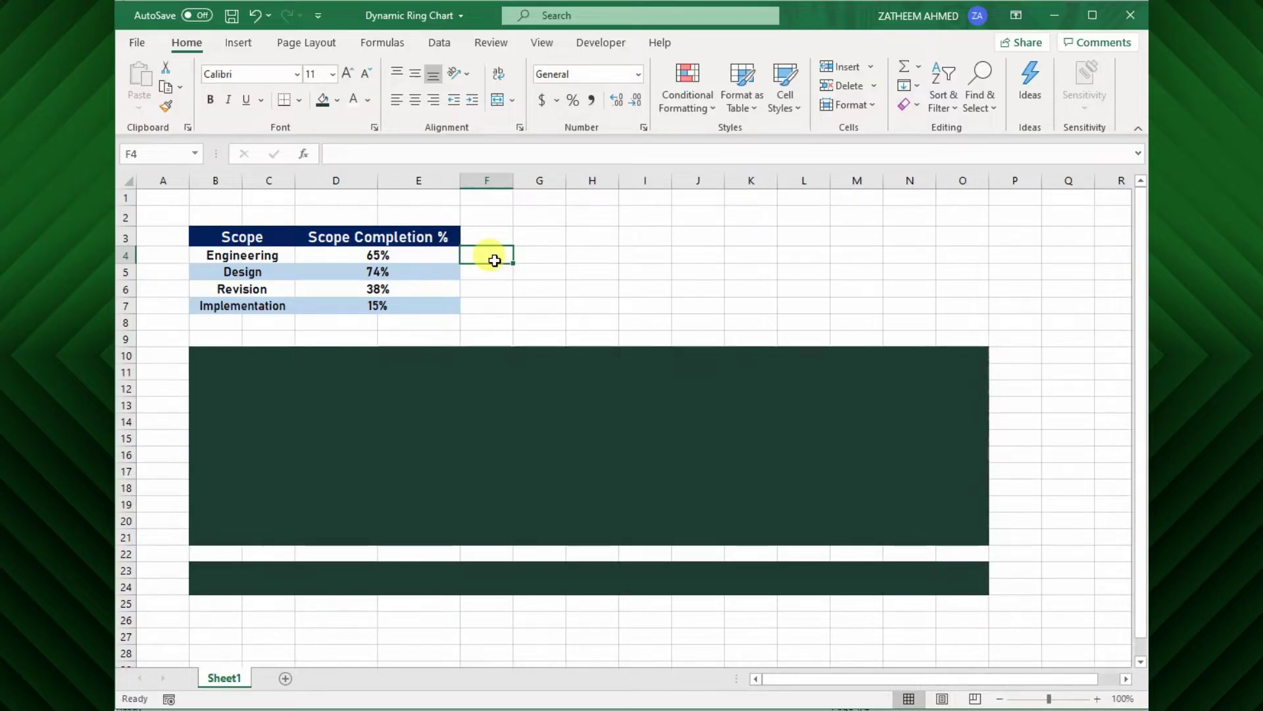
Enter =1-D4 in F4, fill it down to F7, and centre the 35%, 26%, 62%, 85% results
{"action": "left_click", "coordinate": [392, 254]}
{"action": "left_click", "coordinate": [496, 256]}
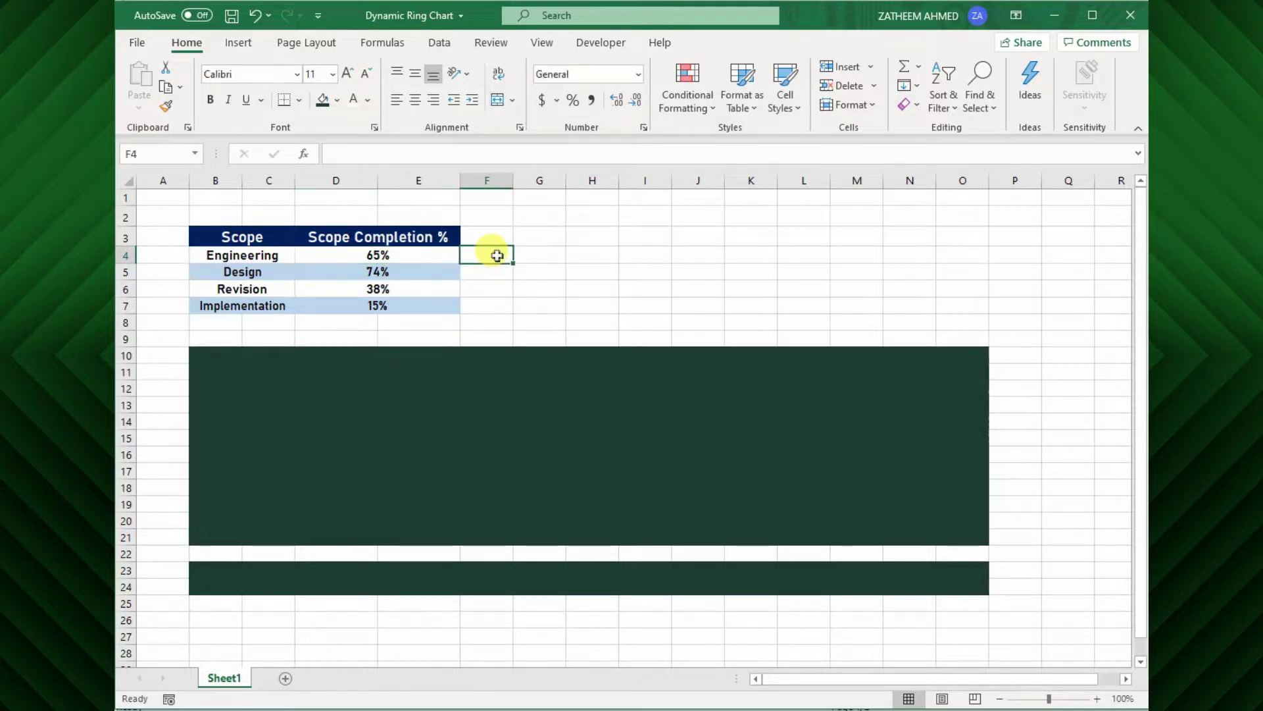
{"action": "type", "text": "="}
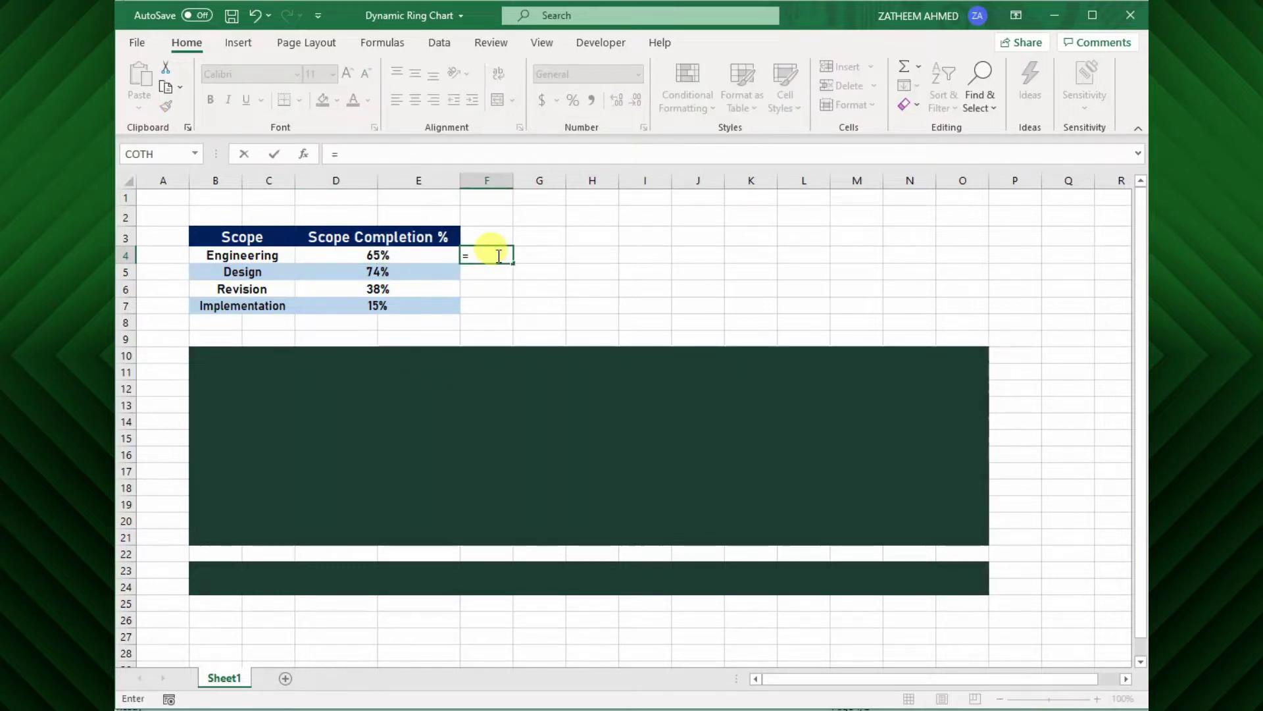
{"action": "type", "text": "1-"}
{"action": "left_click", "coordinate": [424, 253]}
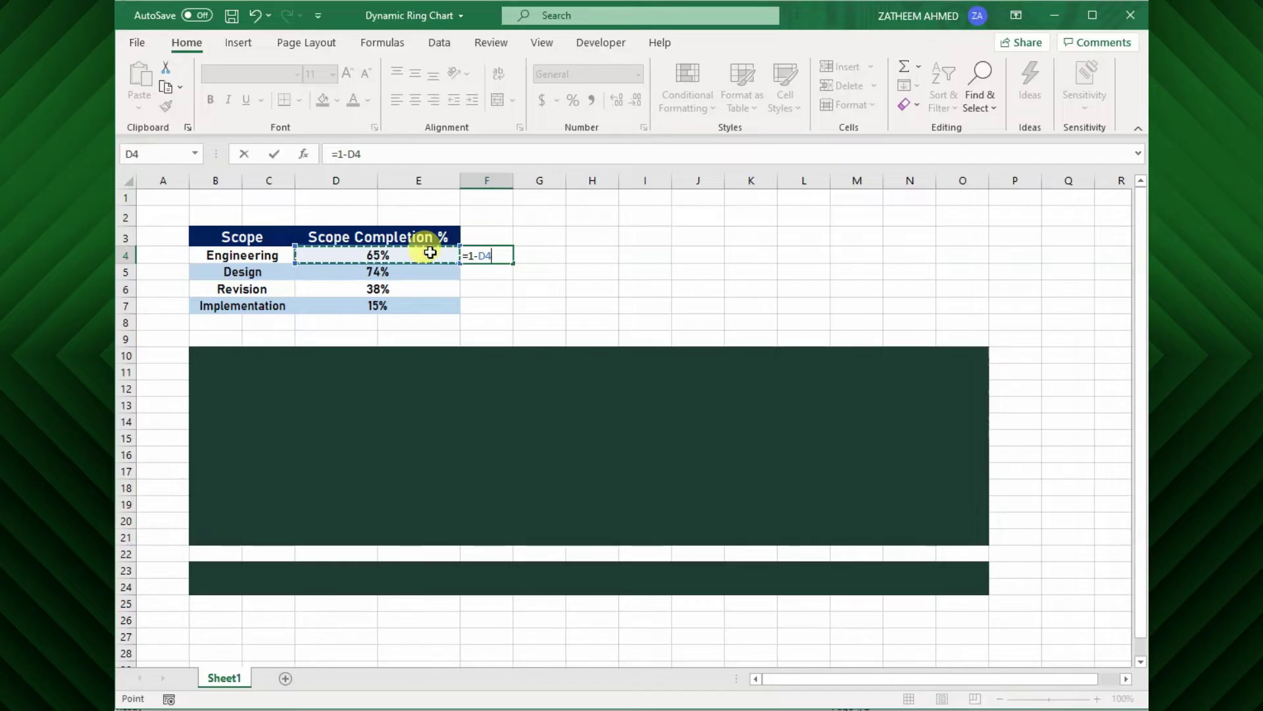
{"action": "key", "text": "Return"}
{"action": "left_click", "coordinate": [493, 255]}
{"action": "left_click_drag", "start_coordinate": [513, 262], "coordinate": [523, 321]}
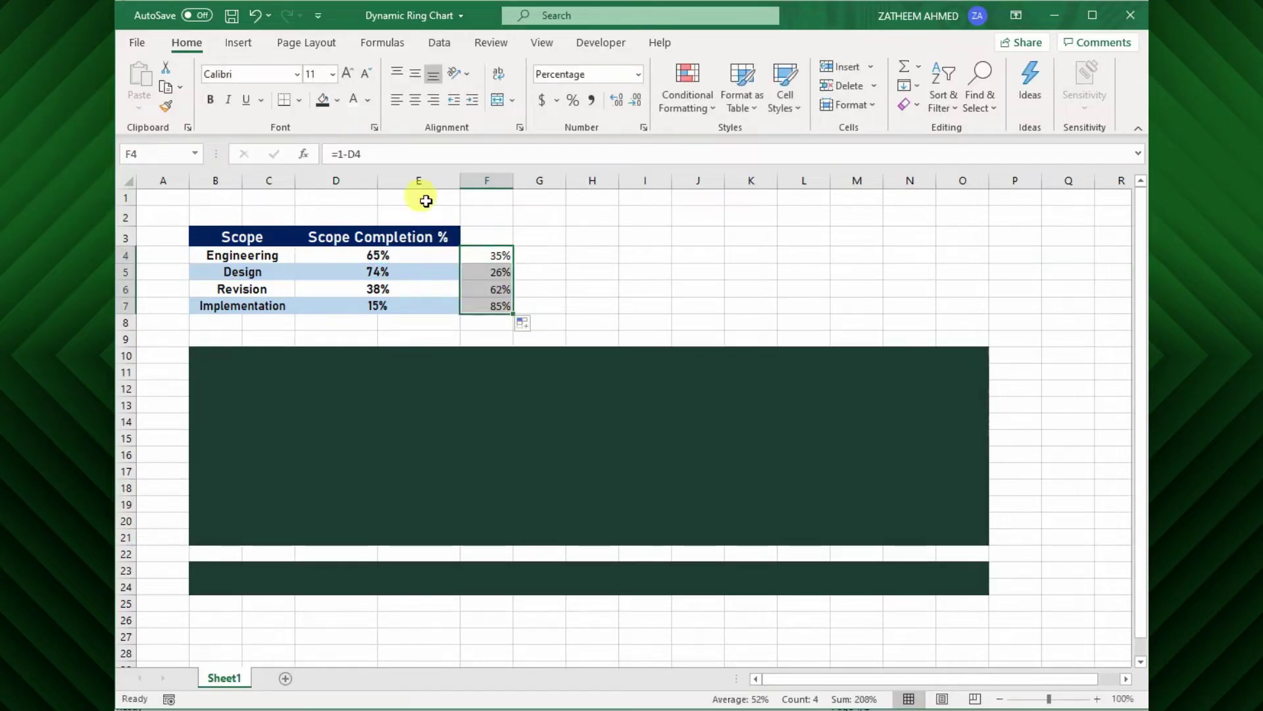
{"action": "left_click", "coordinate": [415, 102]}
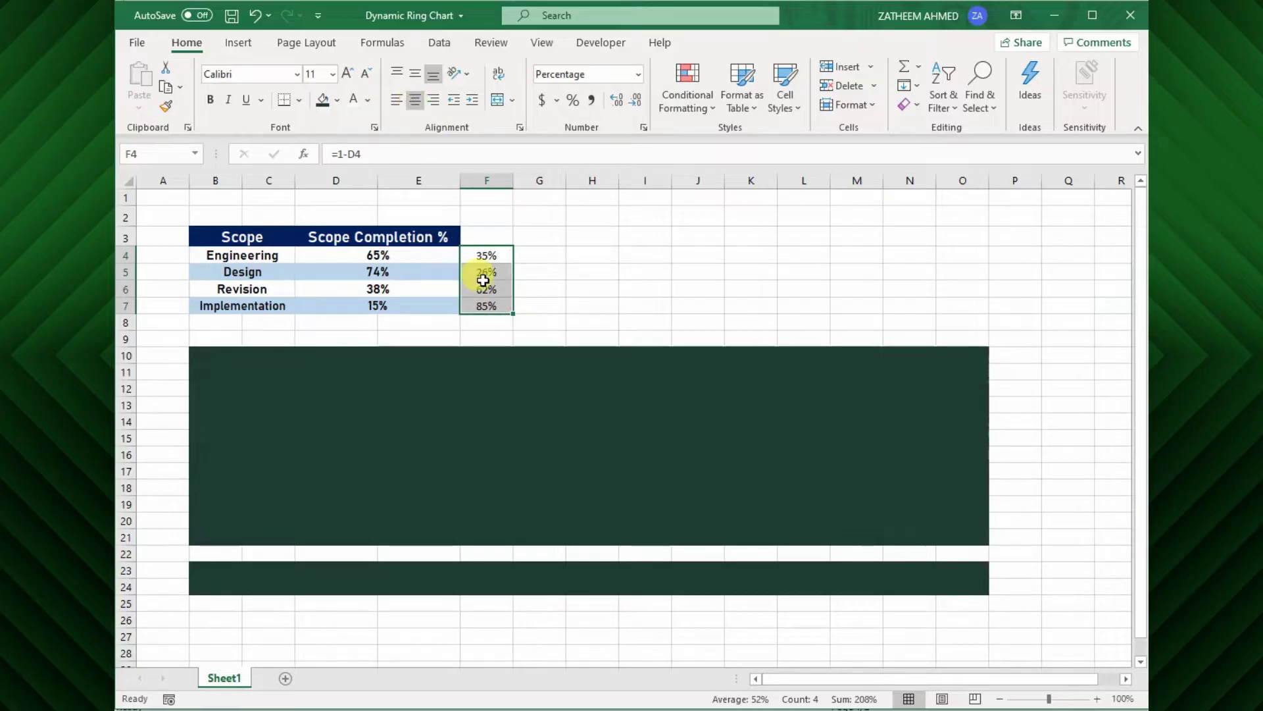
{"action": "left_click", "coordinate": [484, 284]}
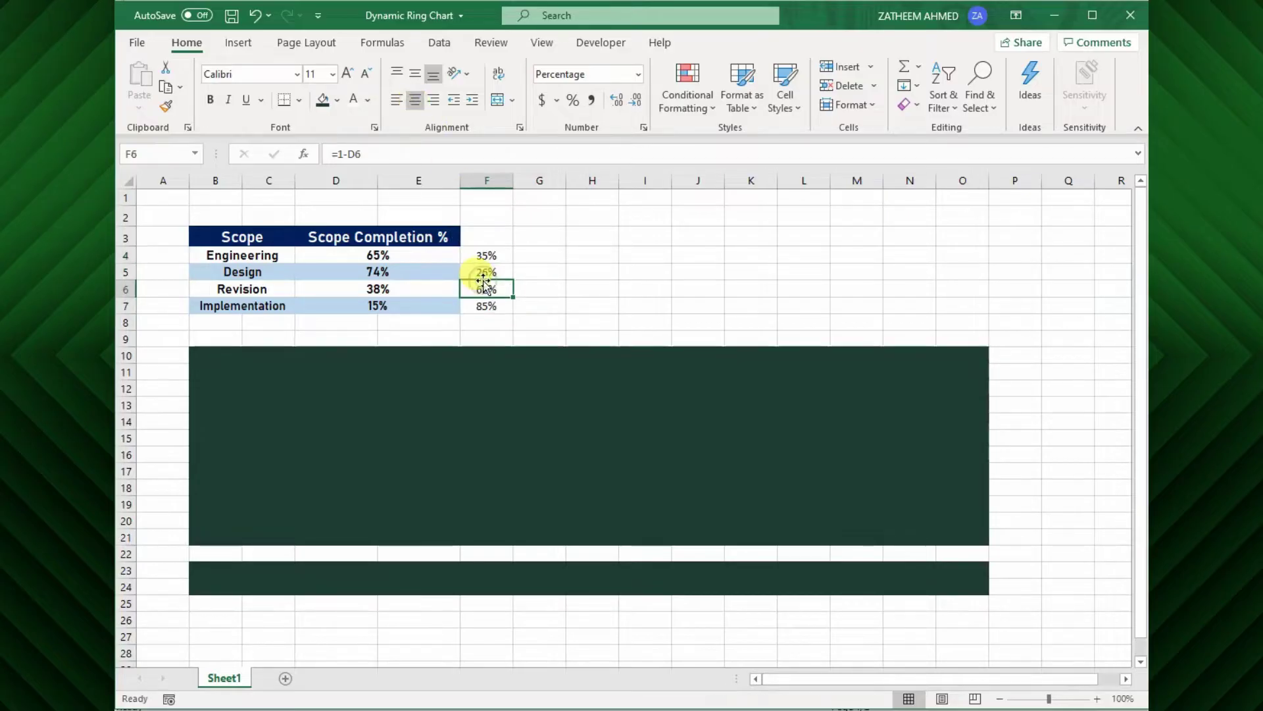
{"action": "left_click", "coordinate": [467, 327]}
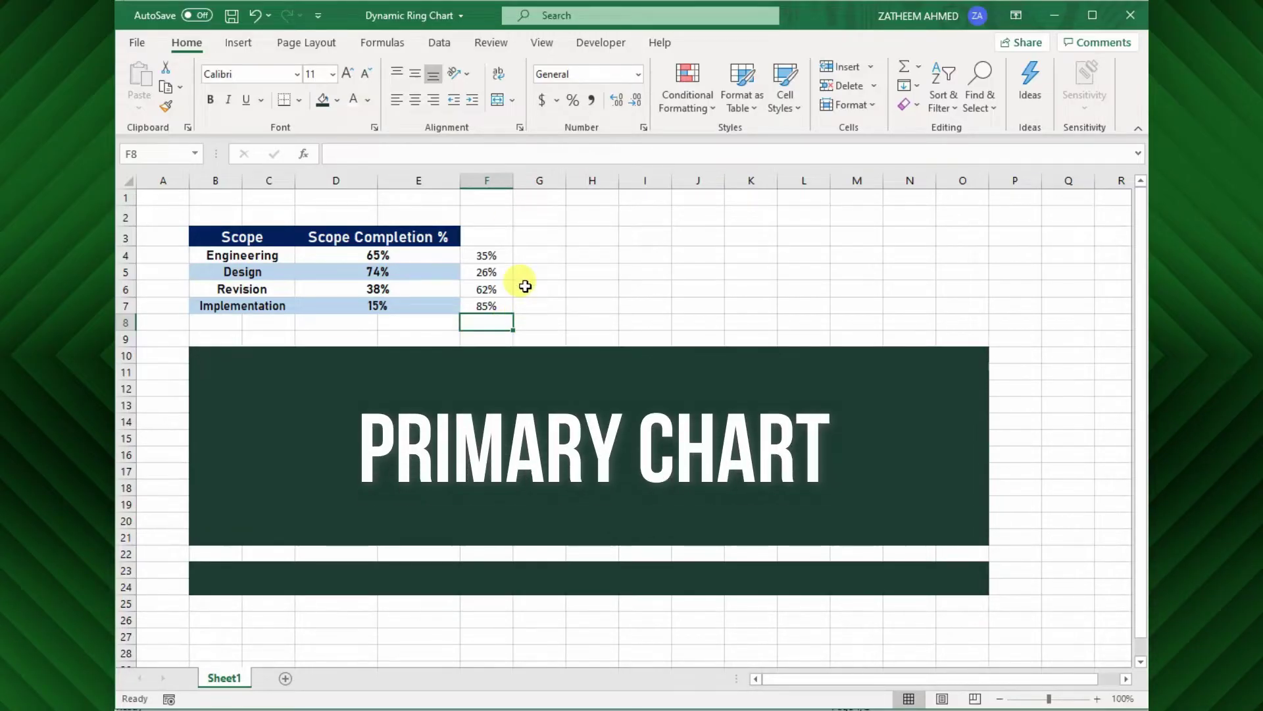
Insert a blank doughnut chart and move it over the dark green panel
{"action": "left_click", "coordinate": [239, 43]}
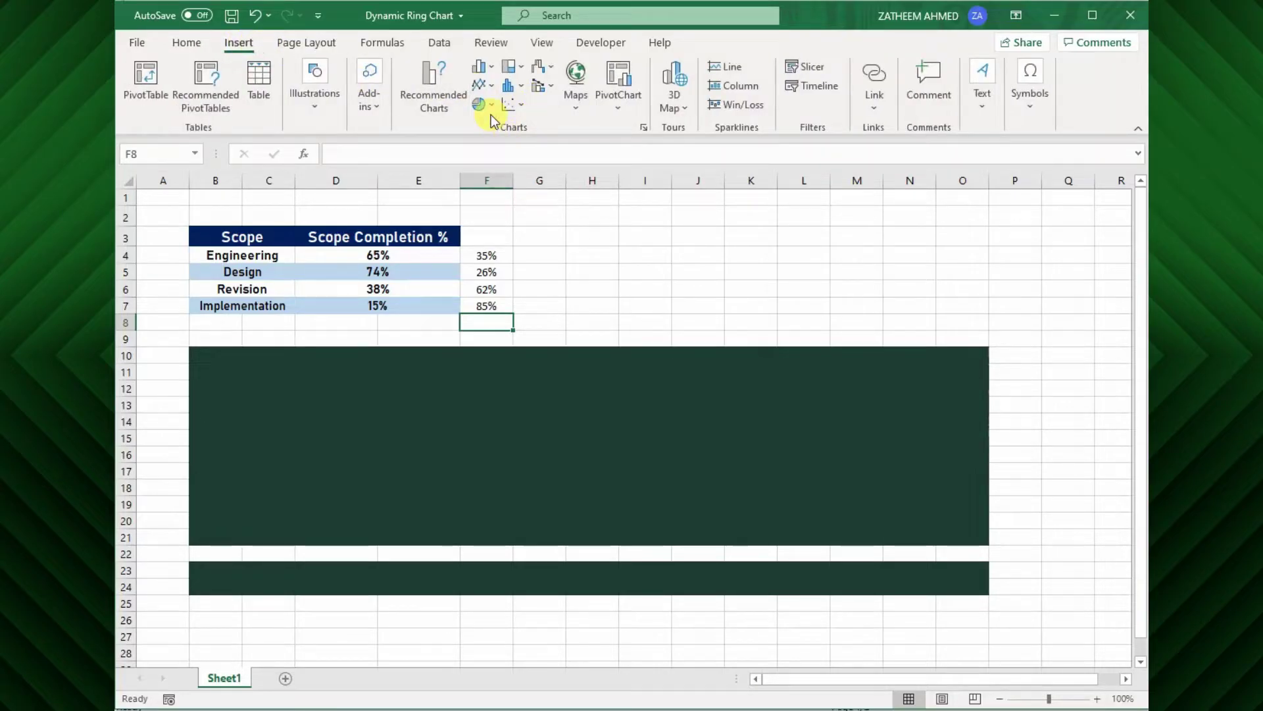
{"action": "left_click", "coordinate": [479, 104]}
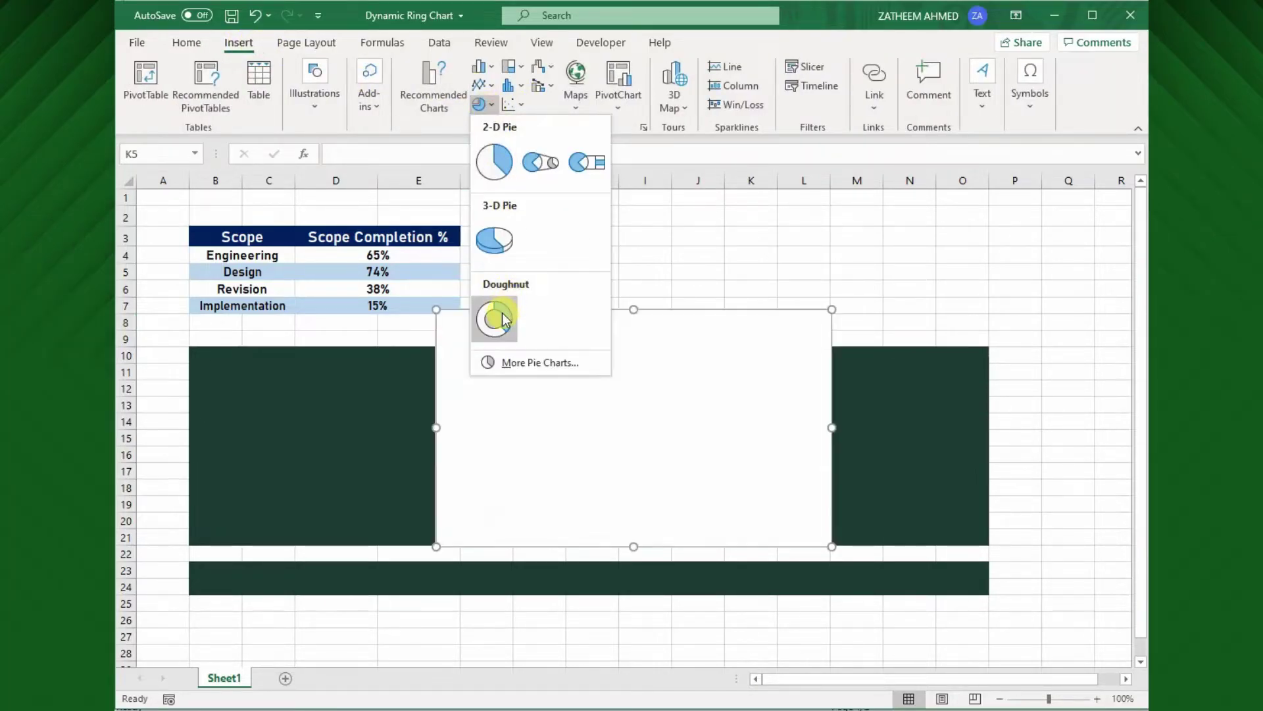
{"action": "left_click", "coordinate": [502, 318]}
{"action": "left_click_drag", "start_coordinate": [618, 326], "coordinate": [699, 298]}
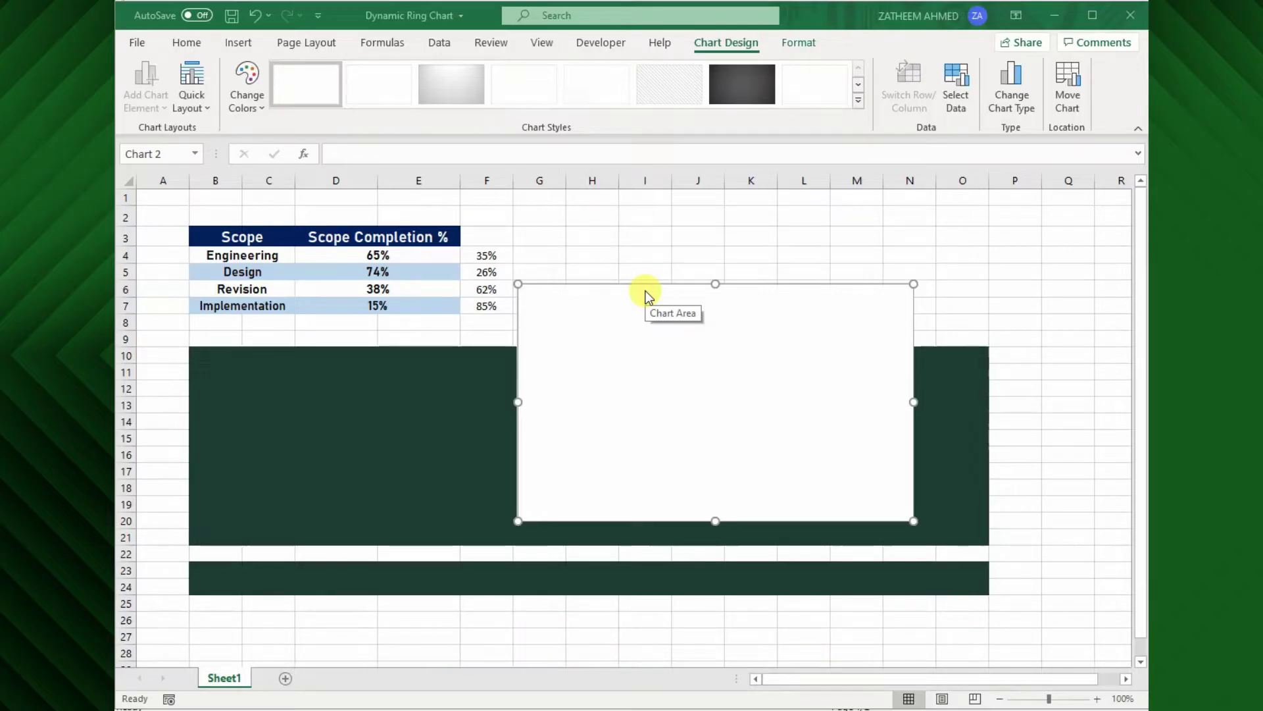
Add a data series of 25 ones, ={1,1,…,1}, to the empty doughnut chart
{"action": "left_click", "coordinate": [643, 373]}
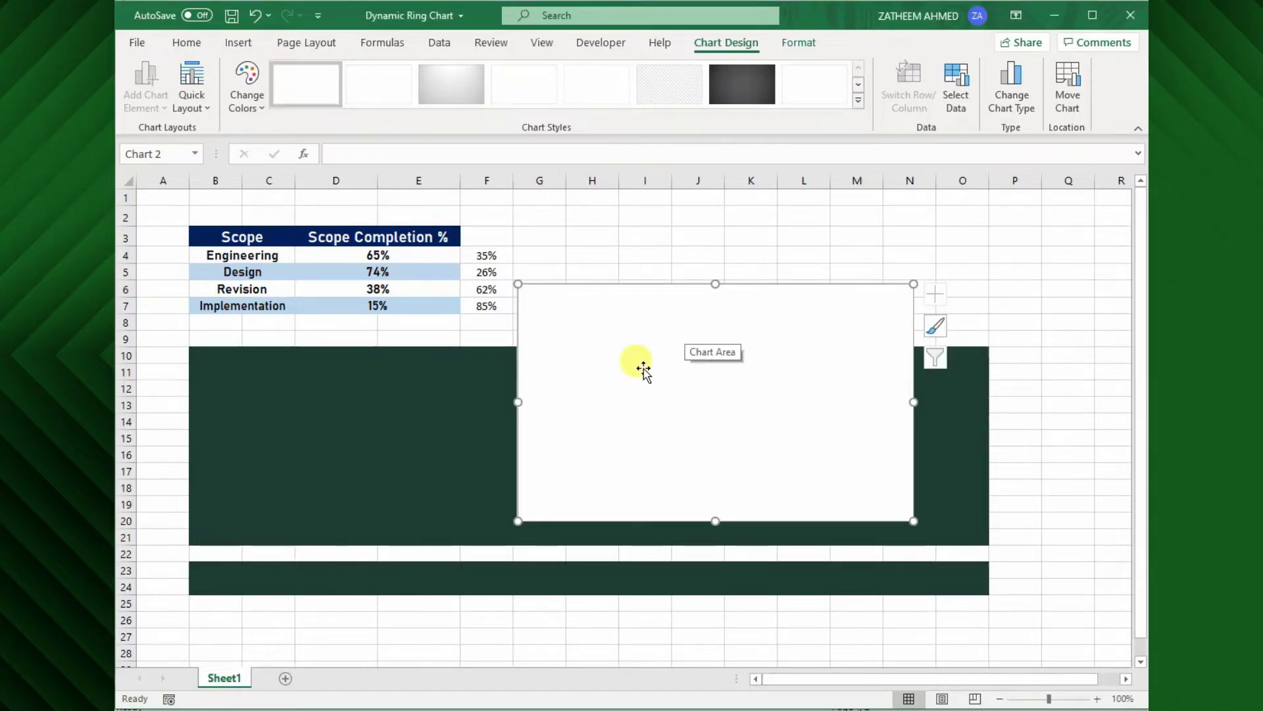
{"action": "right_click", "coordinate": [643, 369]}
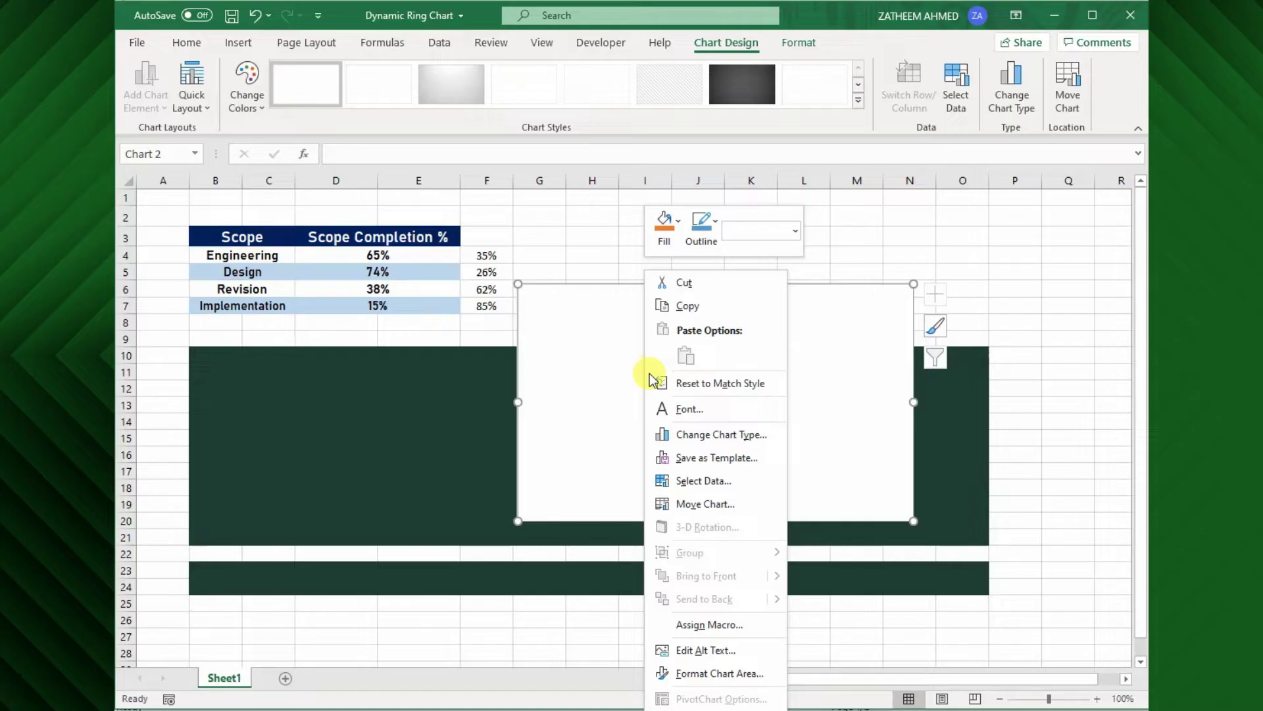
{"action": "left_click", "coordinate": [681, 480]}
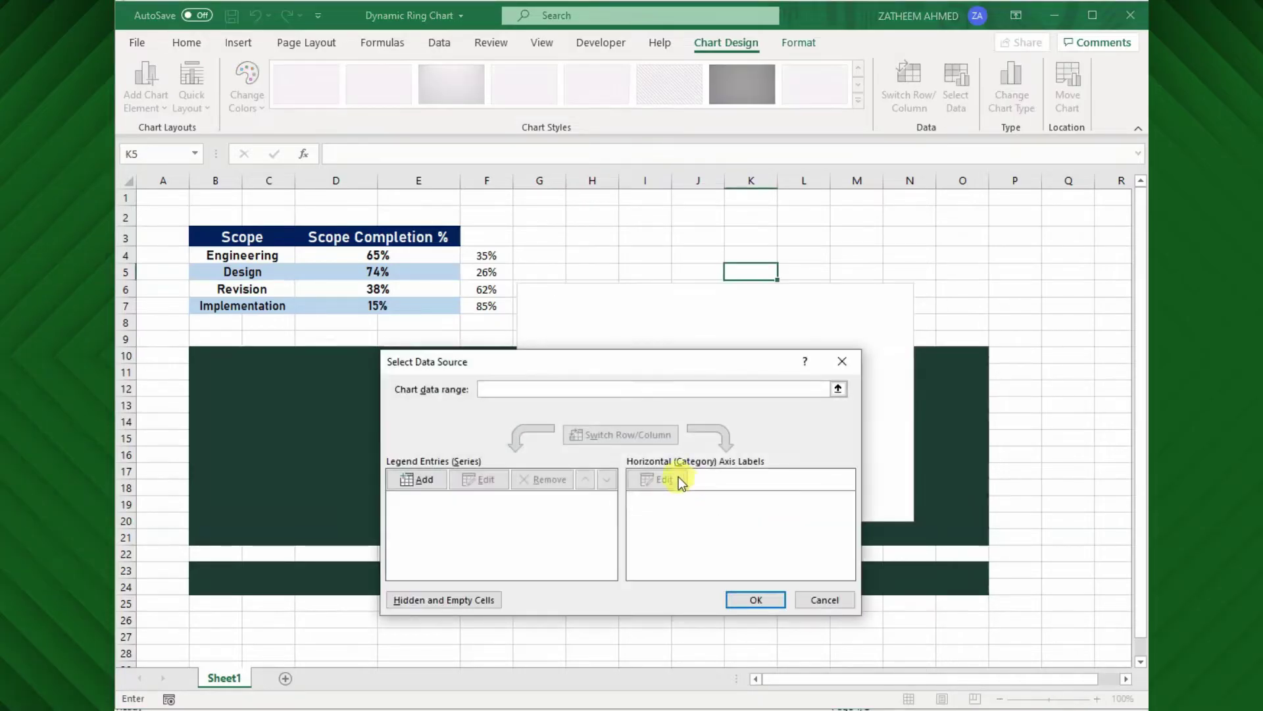
{"action": "left_click", "coordinate": [416, 480]}
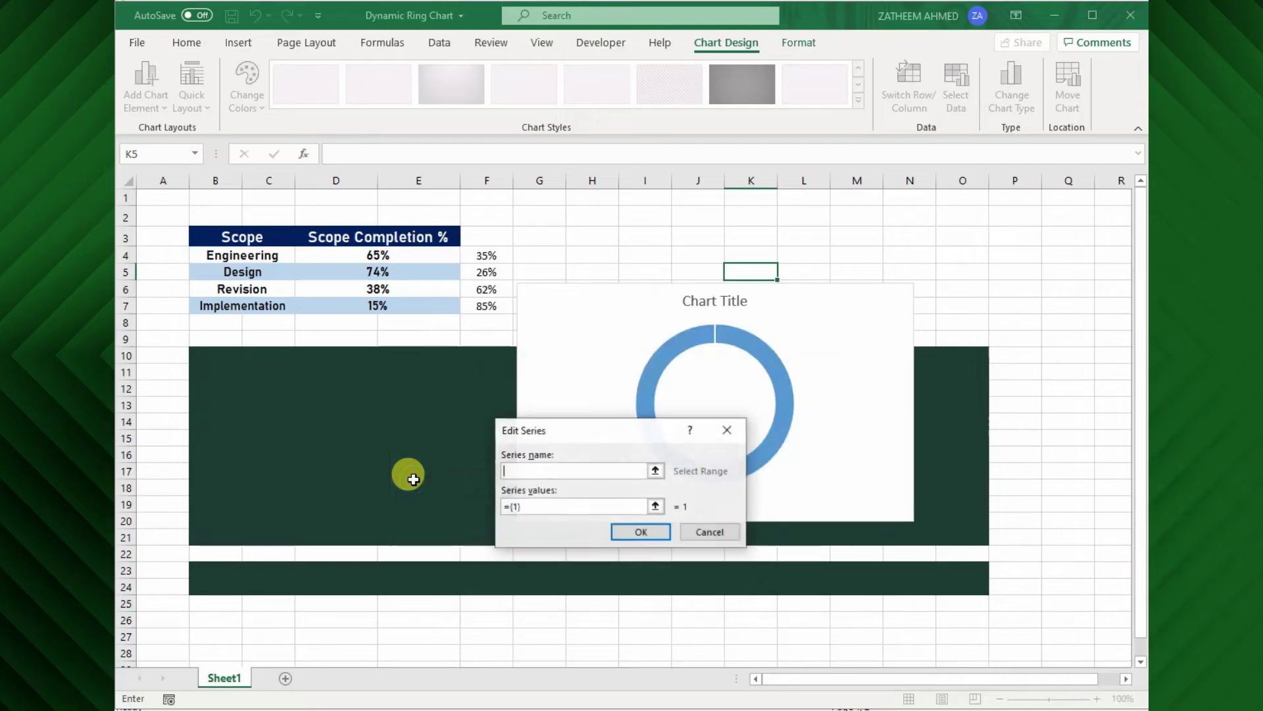
{"action": "left_click", "coordinate": [517, 505]}
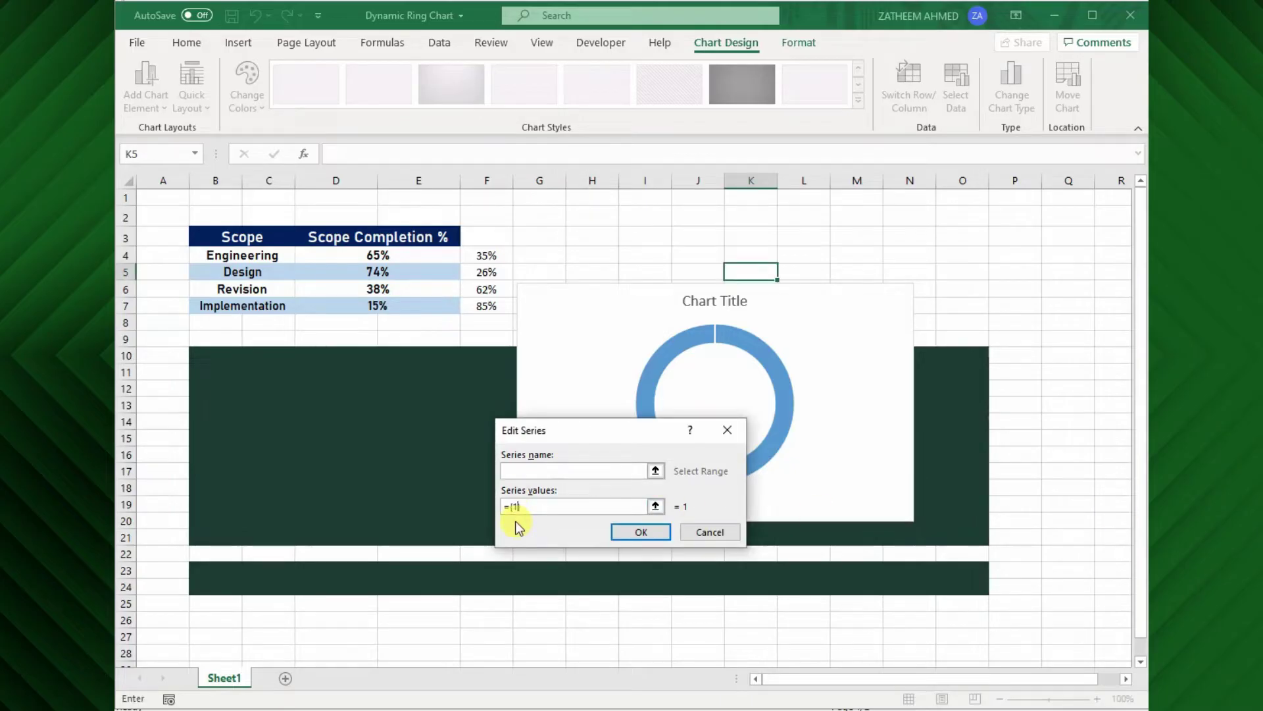
{"action": "type", "text": ",1,1,1,1"}
{"action": "key", "text": "ctrl+c"}
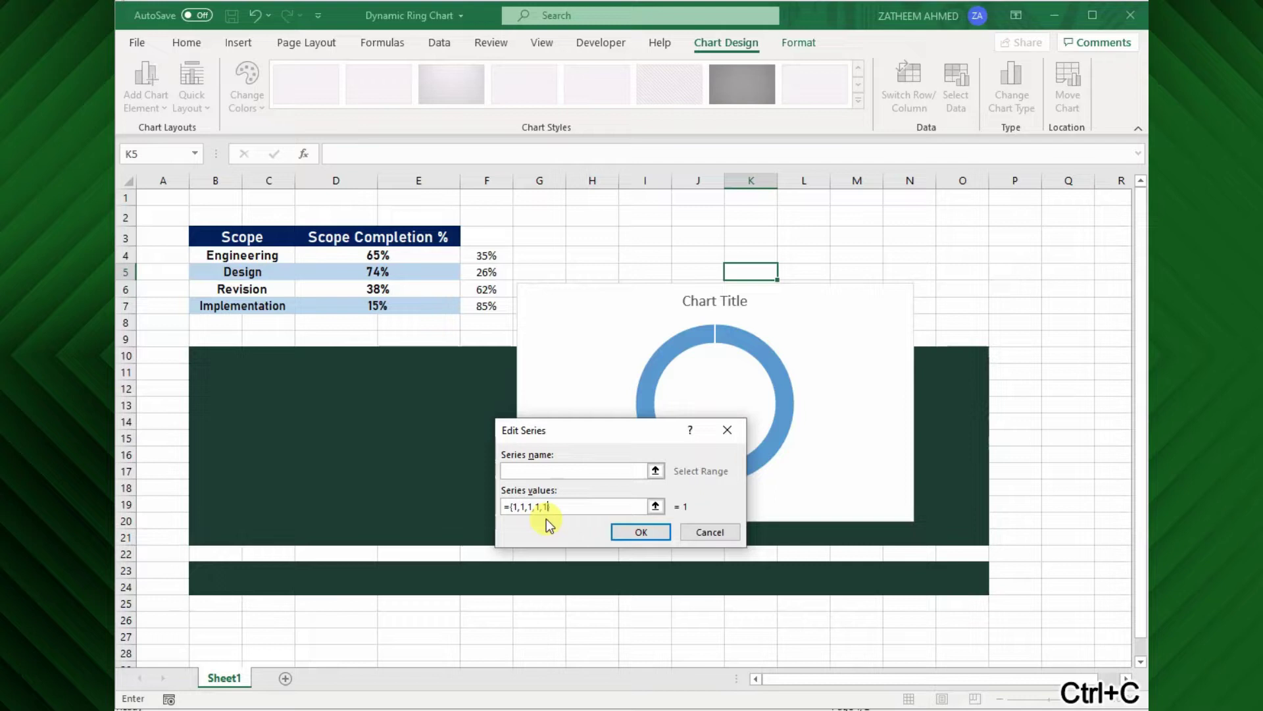
{"action": "key", "text": "ctrl+v"}
{"action": "key", "text": "ctrl+v"}
{"action": "key", "text": "ctrl+v"}
{"action": "key", "text": "ctrl+v"}
{"action": "left_click", "coordinate": [641, 533]}
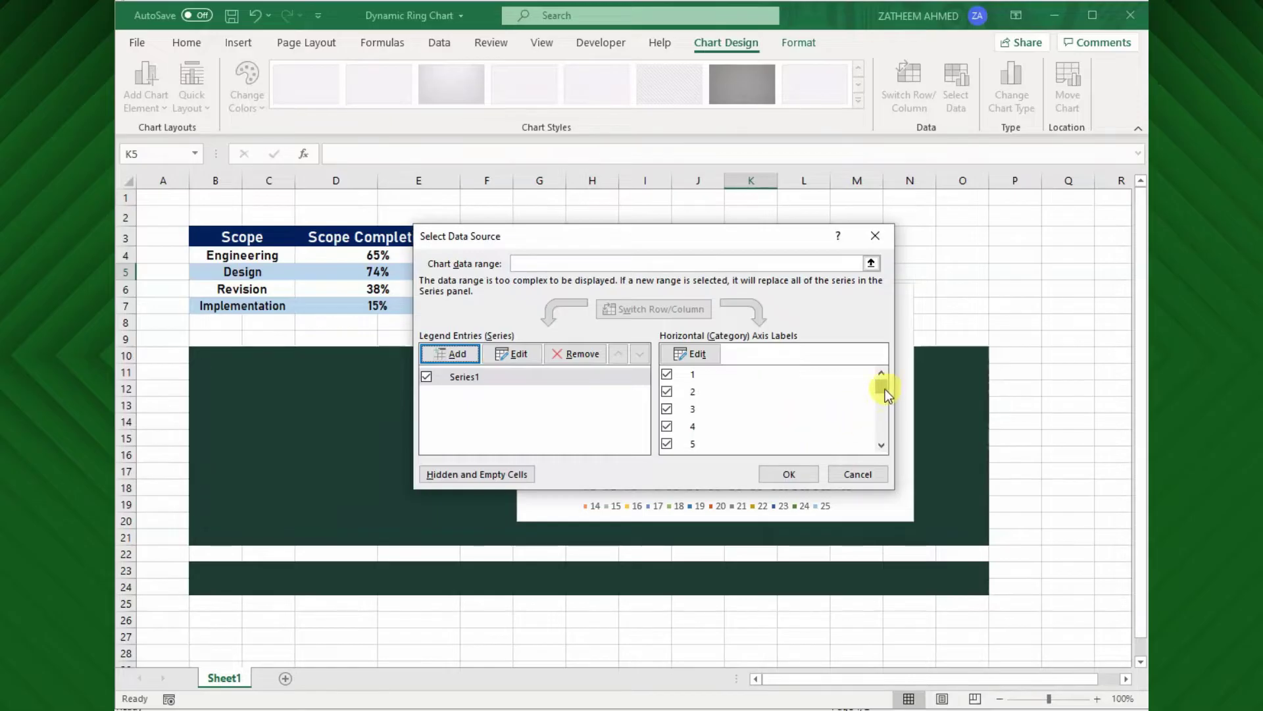
{"action": "left_click_drag", "start_coordinate": [886, 389], "coordinate": [880, 445]}
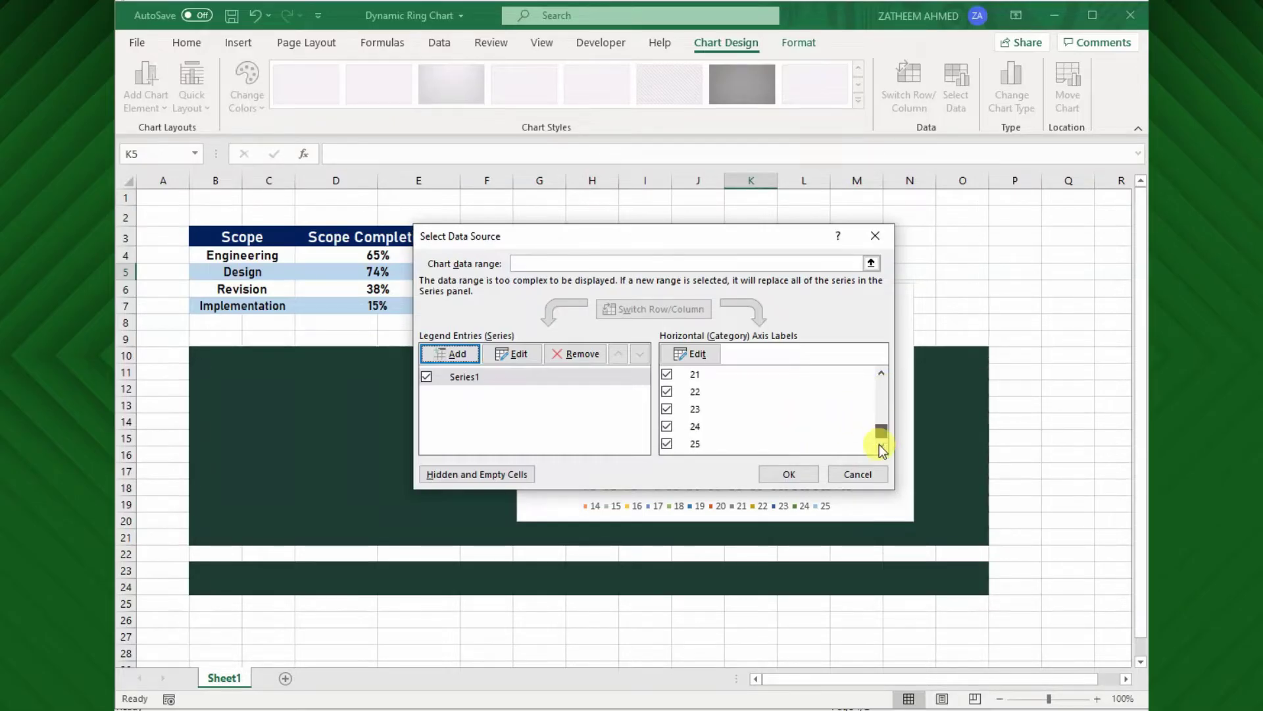
{"action": "left_click", "coordinate": [779, 472]}
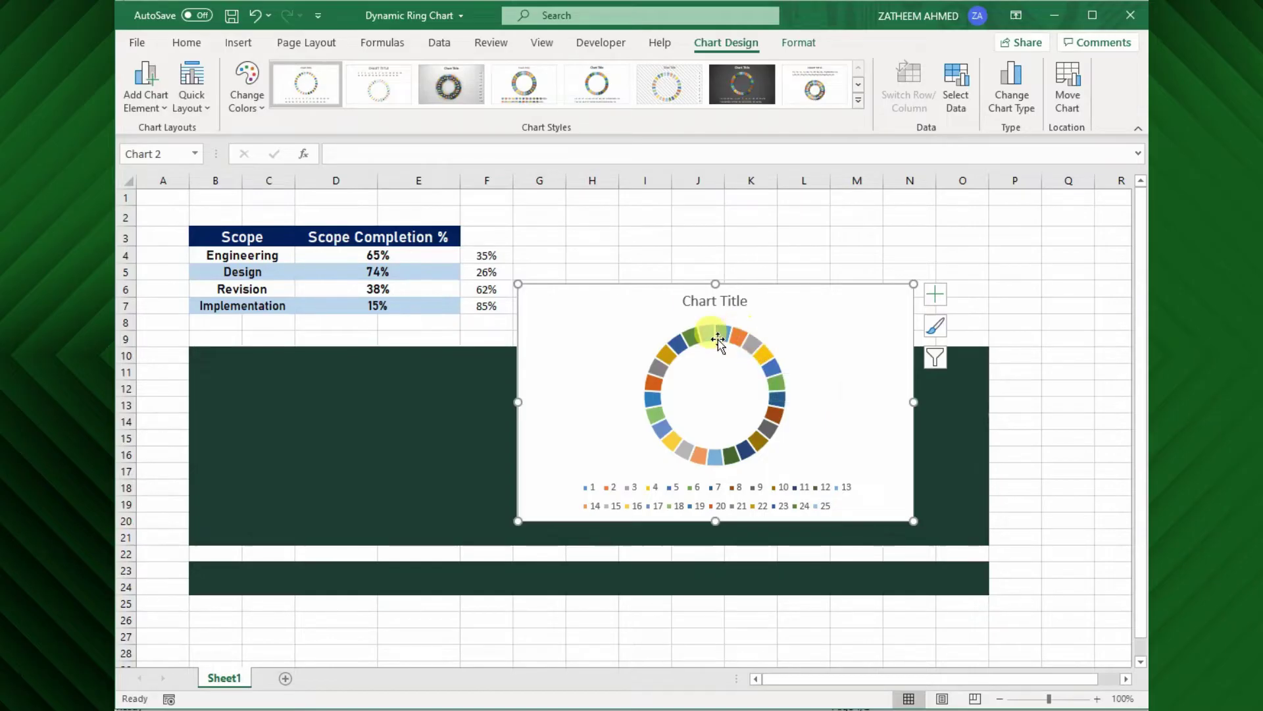
Delete the chart title and the legend from the ring chart
{"action": "left_click", "coordinate": [701, 304]}
{"action": "key", "text": "Delete"}
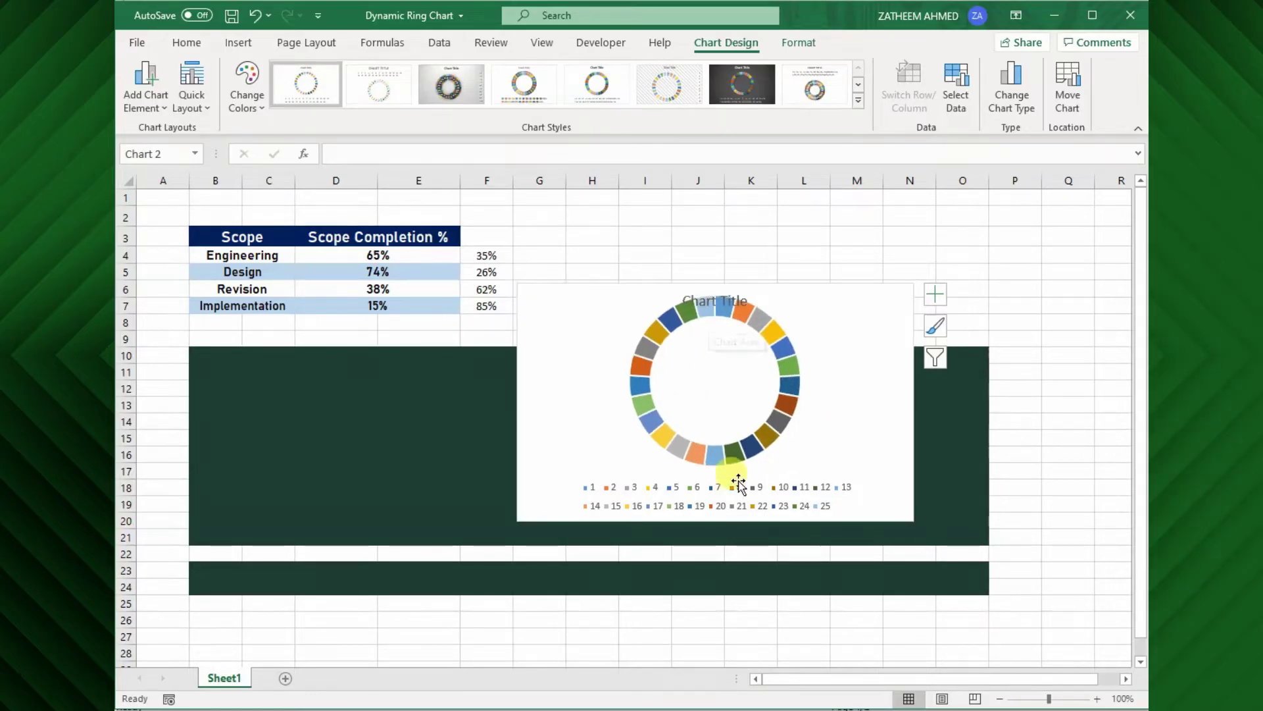
{"action": "left_click", "coordinate": [743, 505]}
{"action": "key", "text": "Delete"}
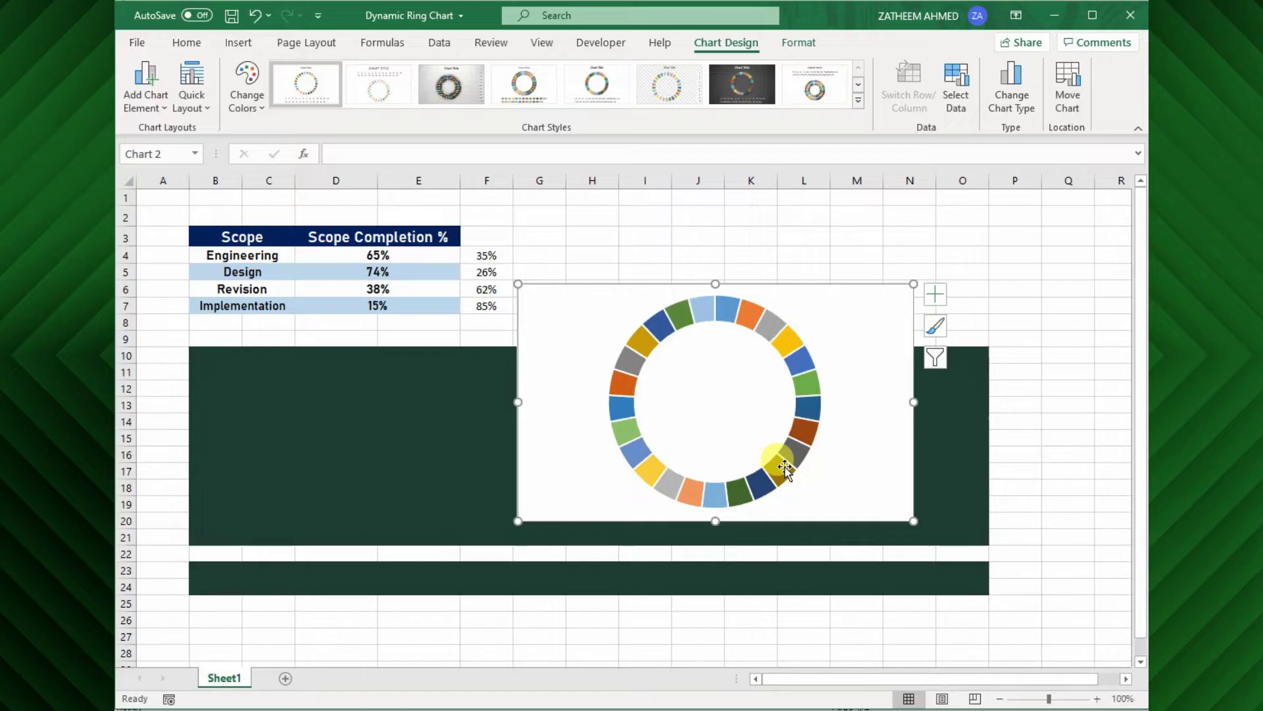
{"action": "left_click", "coordinate": [786, 469]}
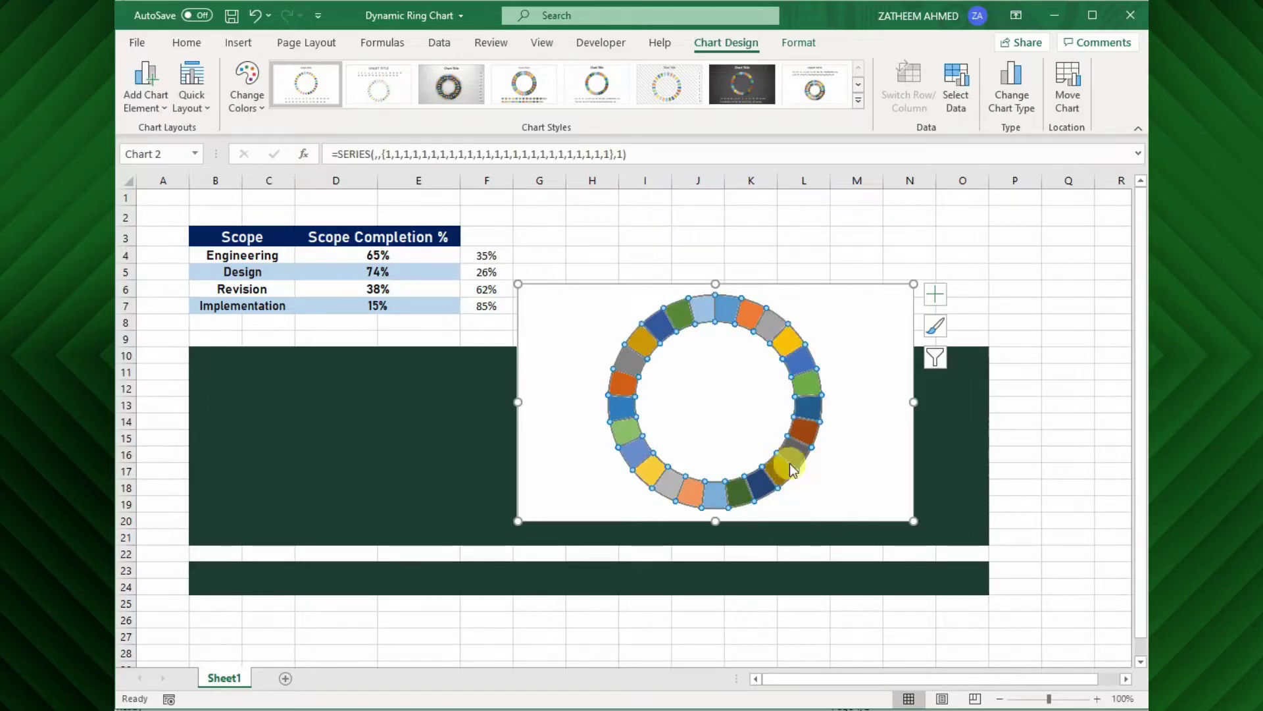
{"action": "right_click", "coordinate": [792, 468]}
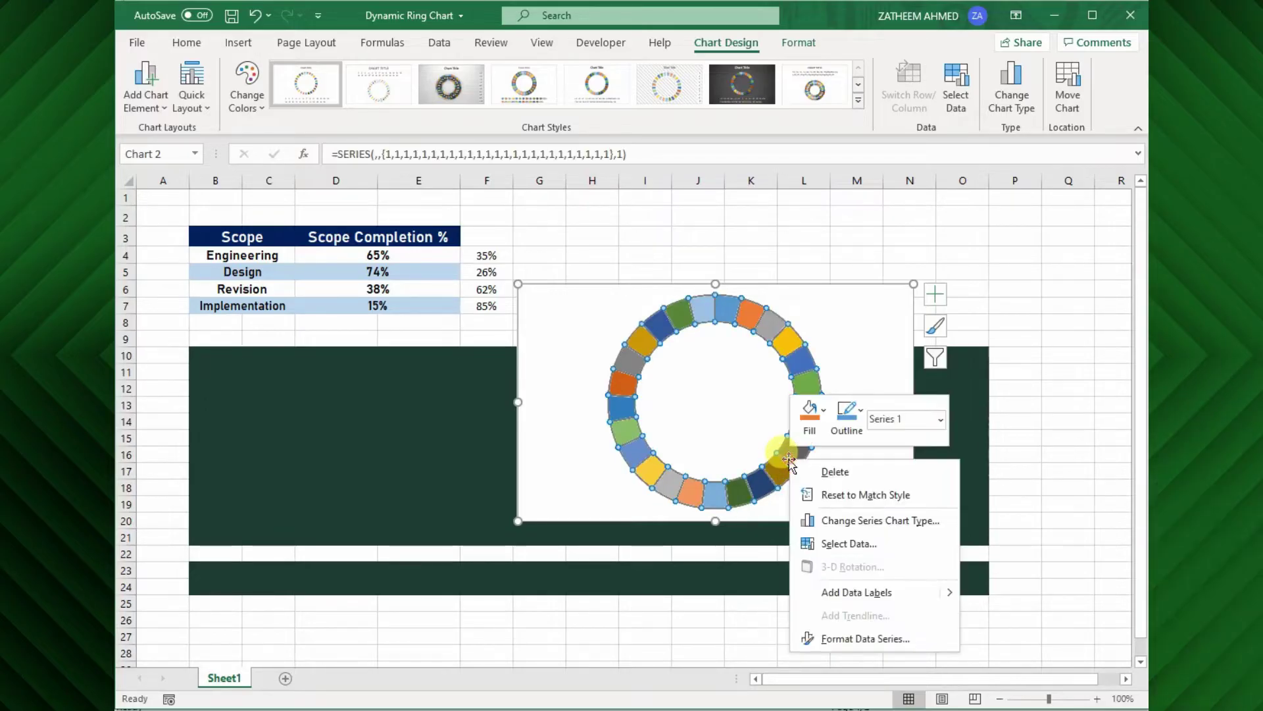
Set the ring series' Doughnut Explosion to 5% in Format Data Series
{"action": "left_click", "coordinate": [857, 639]}
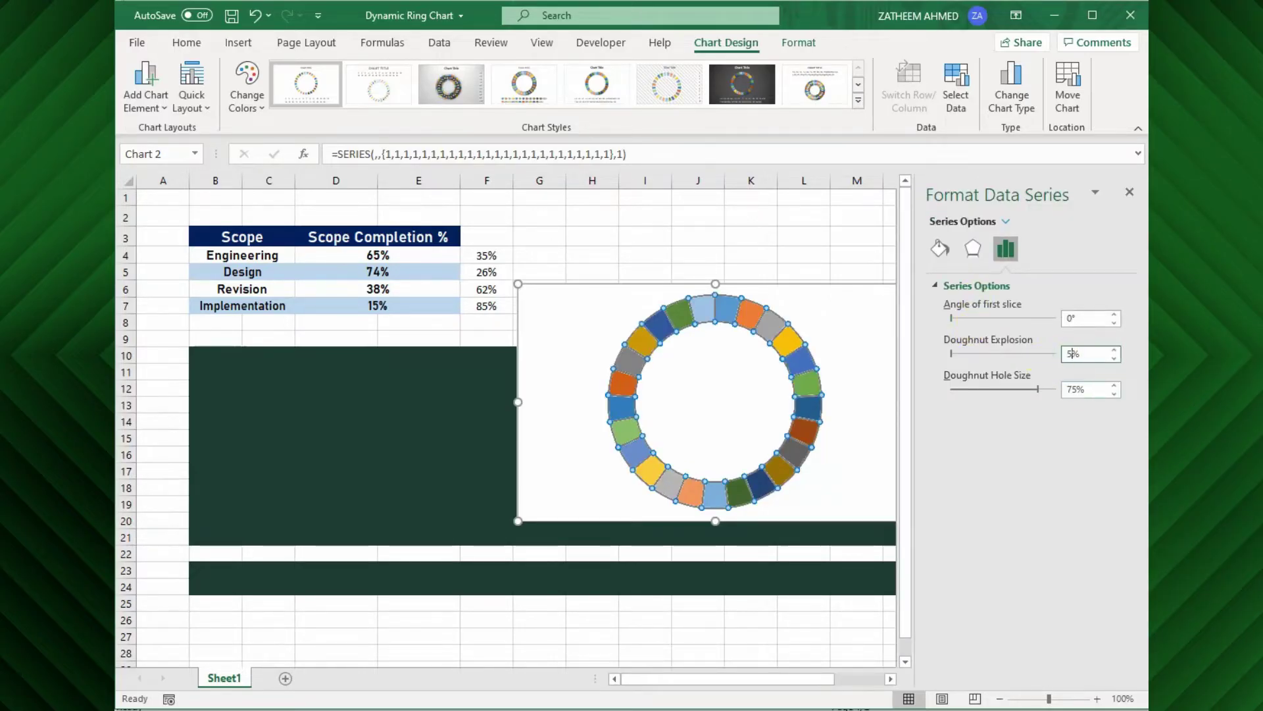
{"action": "left_click", "coordinate": [1074, 392]}
{"action": "left_click", "coordinate": [1087, 349]}
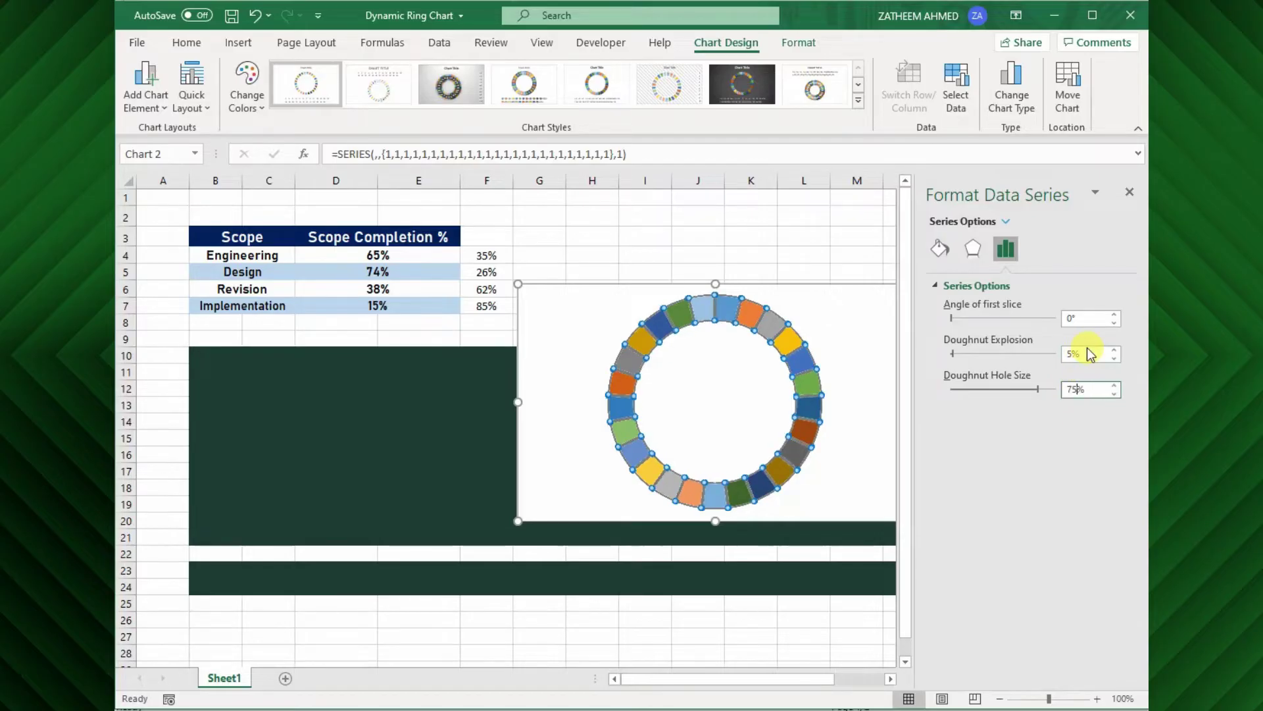
{"action": "left_click", "coordinate": [851, 340]}
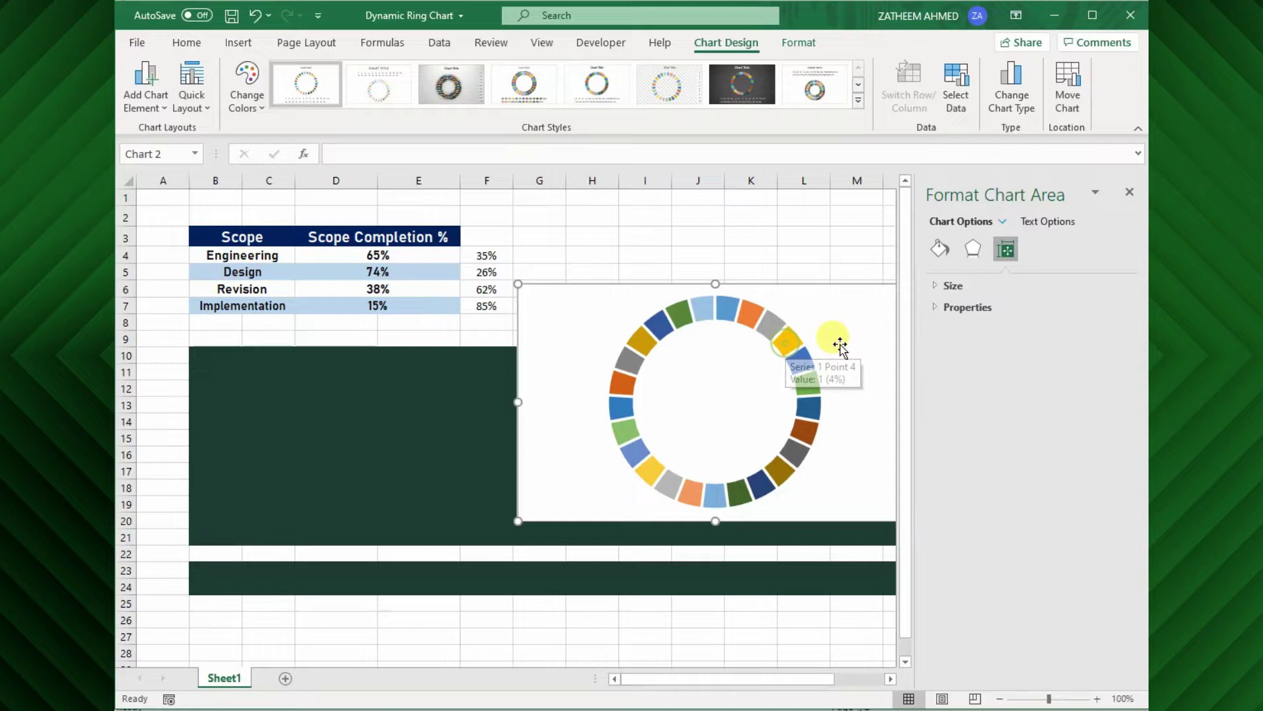
Fill the ring segments solid Yellow and lay out four such rings across the panel
{"action": "left_click", "coordinate": [791, 342]}
{"action": "left_click", "coordinate": [940, 249]}
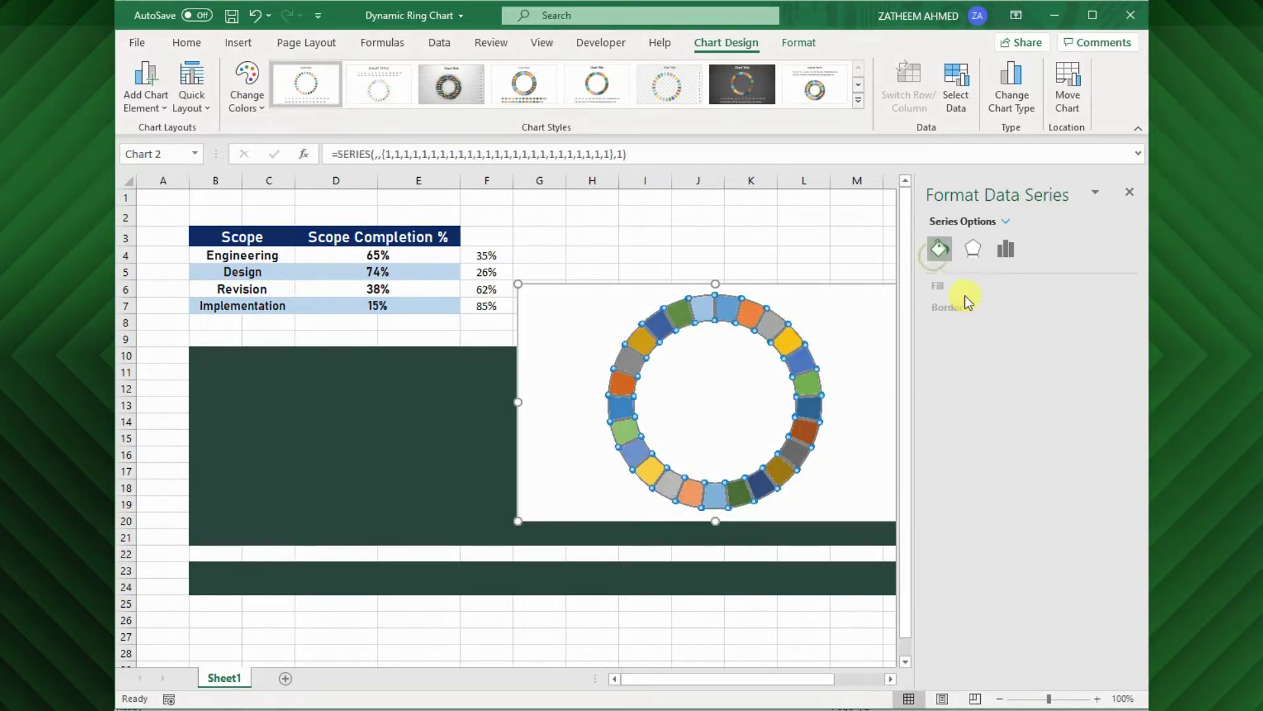
{"action": "left_click", "coordinate": [935, 285]}
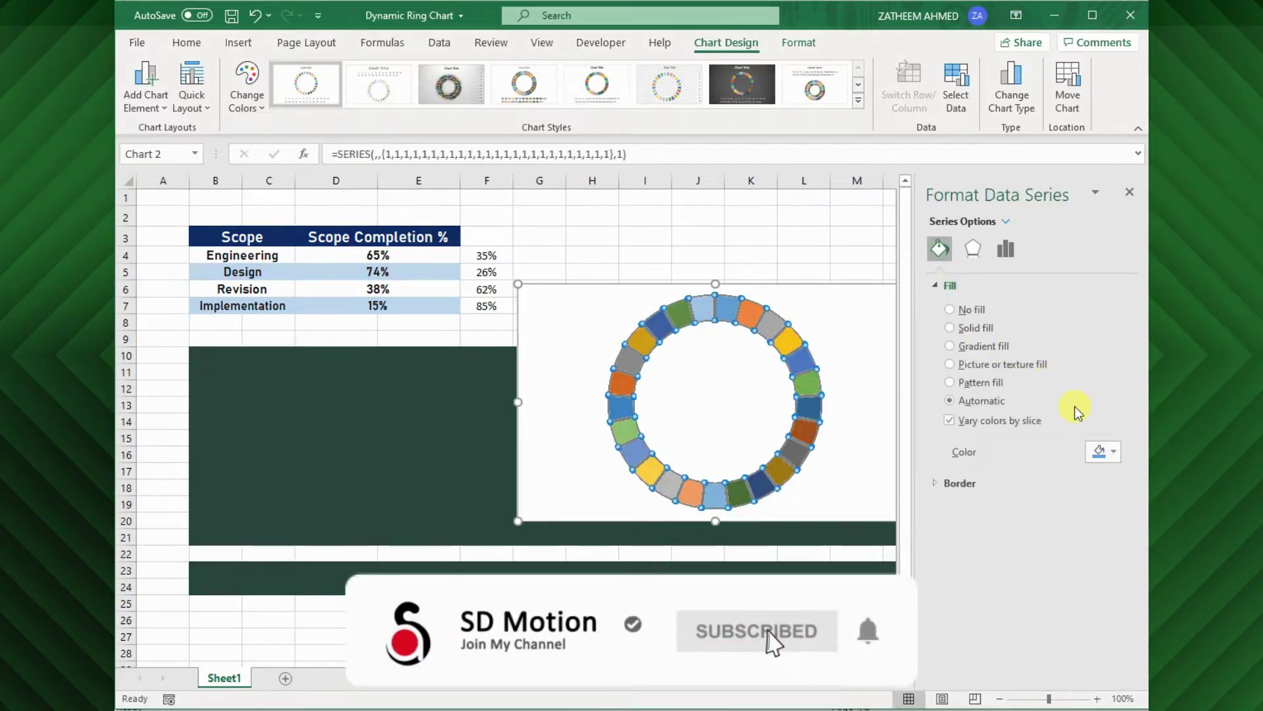
{"action": "left_click", "coordinate": [1100, 452]}
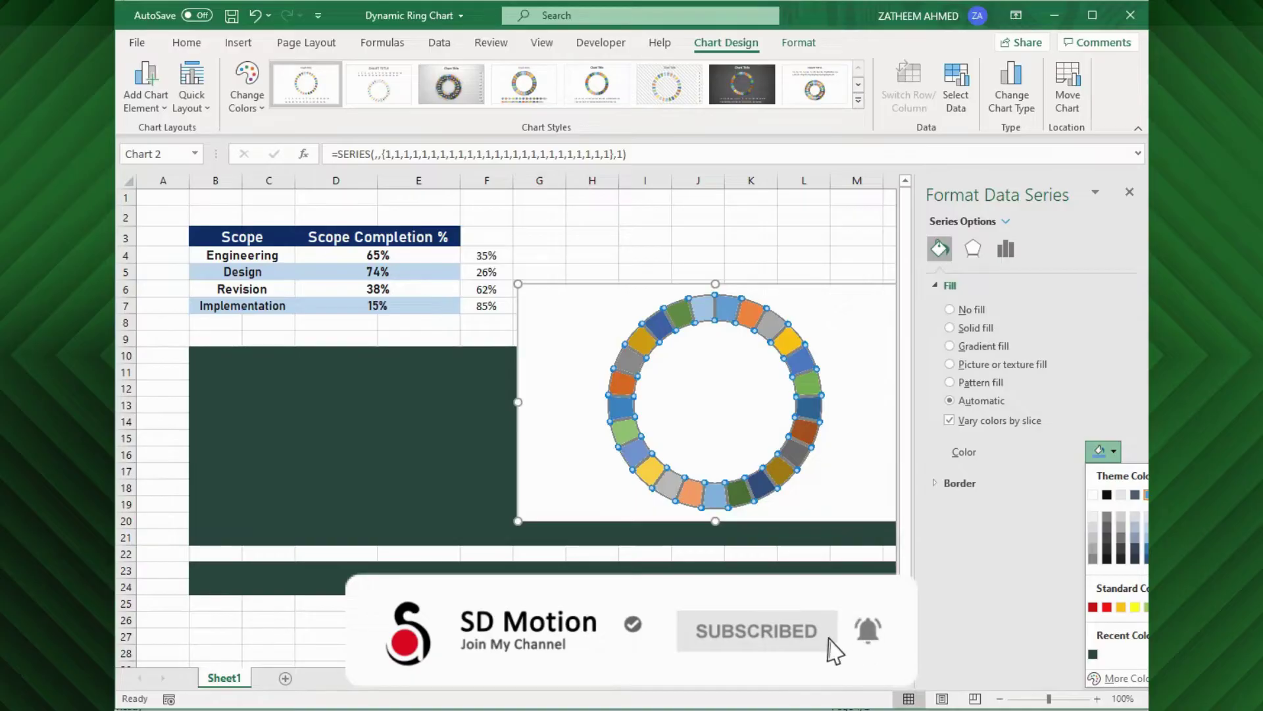
{"action": "left_click", "coordinate": [1121, 606]}
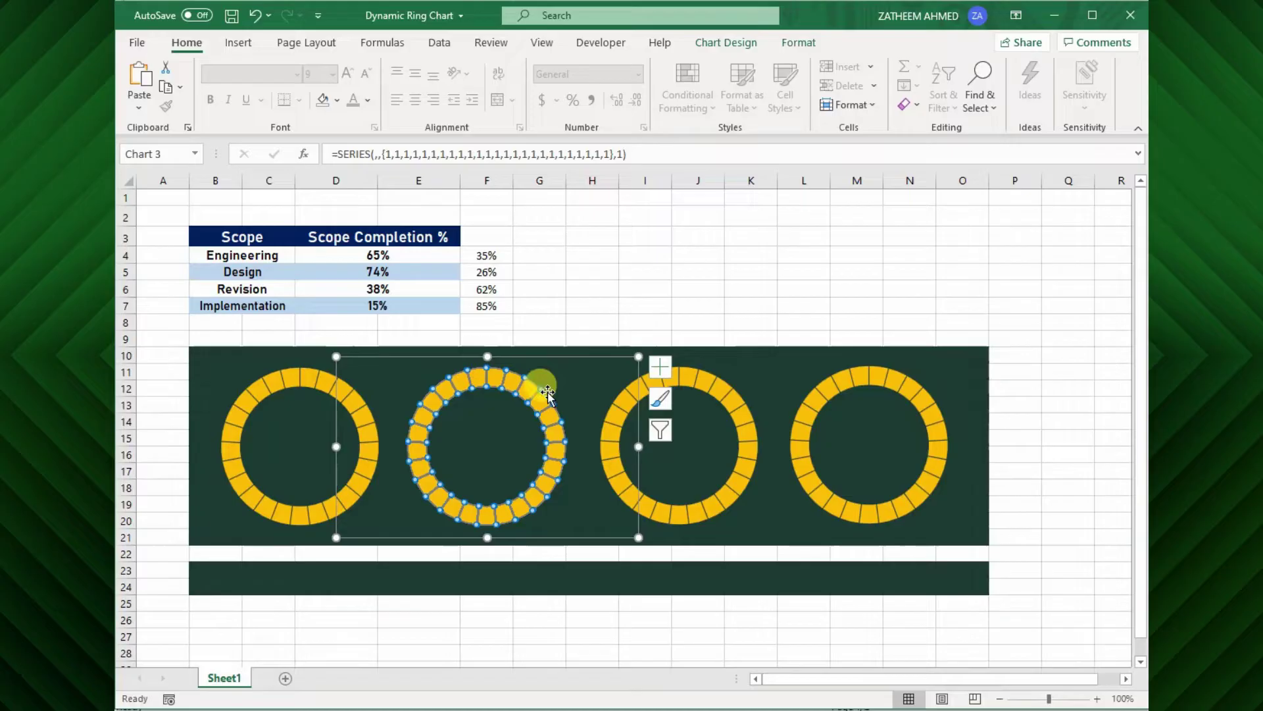
{"action": "left_click", "coordinate": [543, 403]}
{"action": "left_click", "coordinate": [740, 583]}
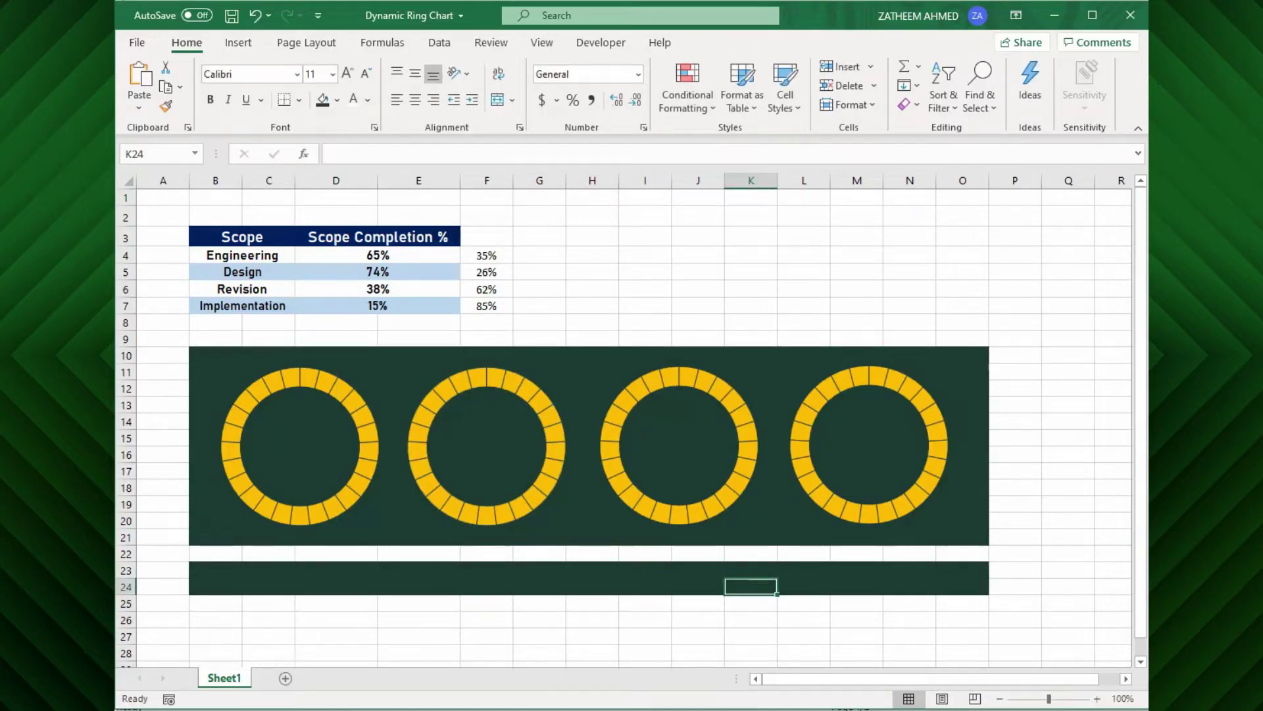
Add an Engineering series (name B4, values D4:F4) to the first ring chart
{"action": "mouse_move", "coordinate": [342, 507]}
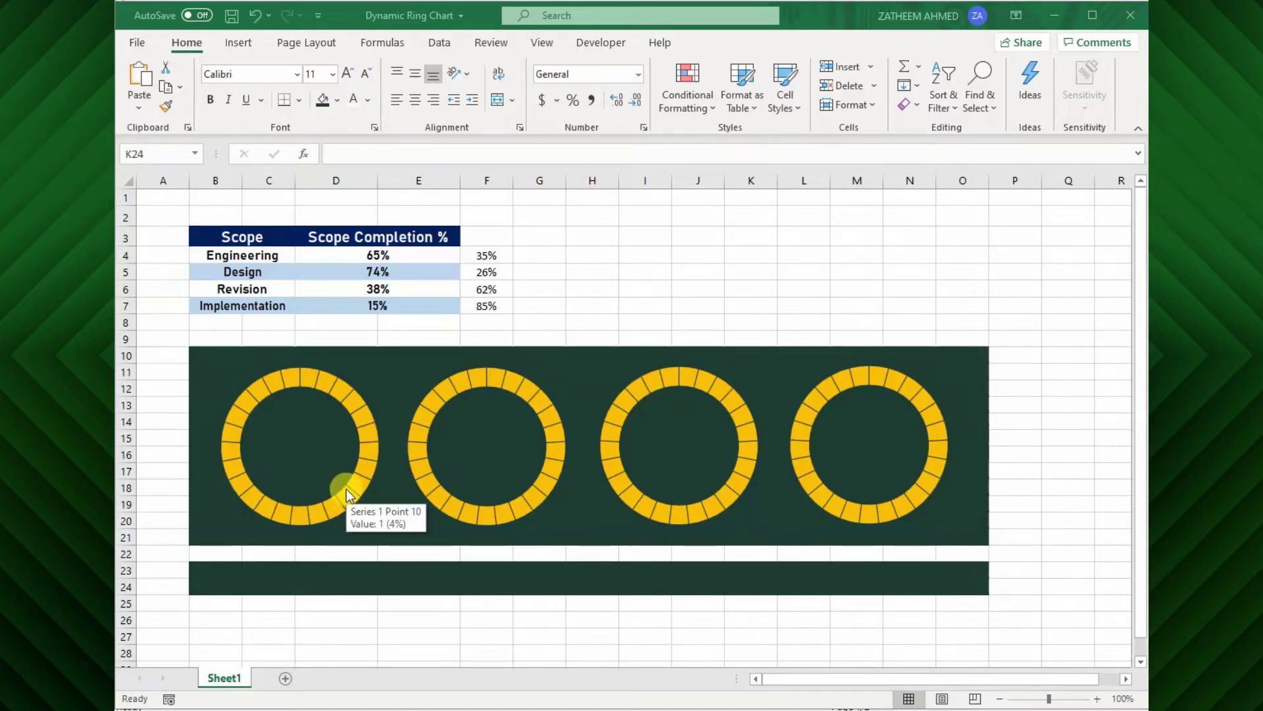
{"action": "left_click", "coordinate": [487, 255]}
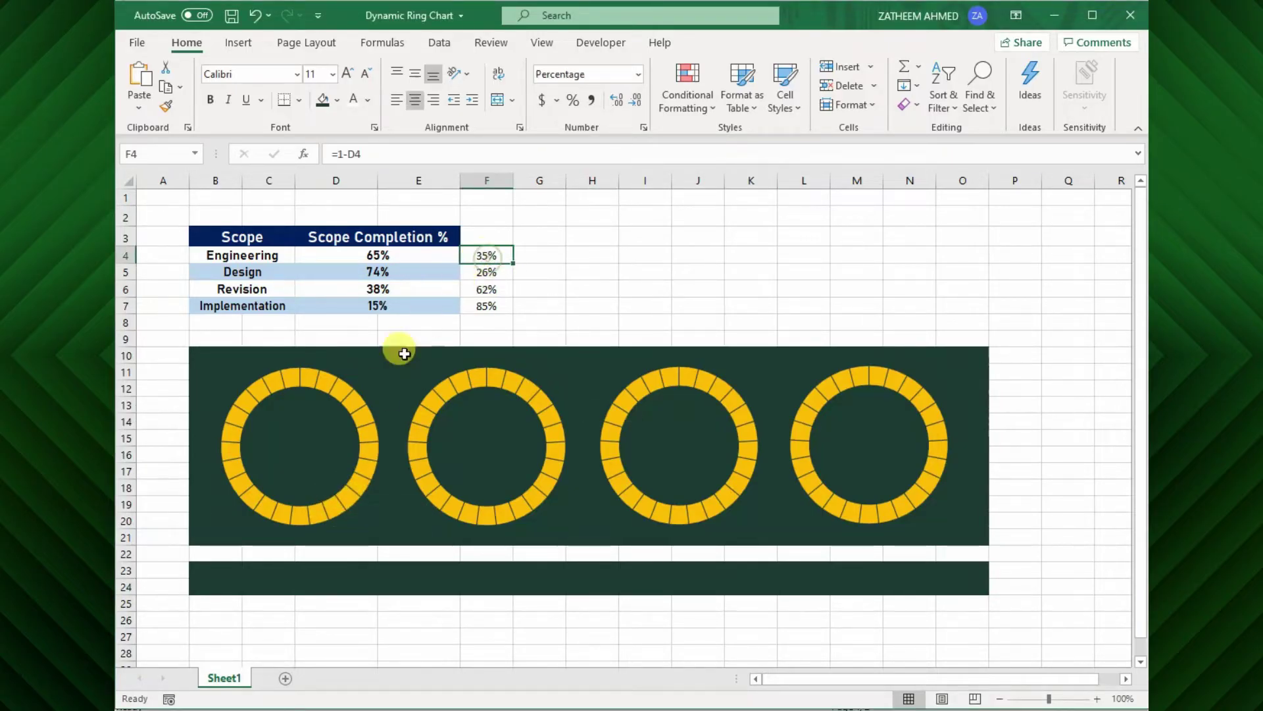
{"action": "right_click", "coordinate": [362, 406]}
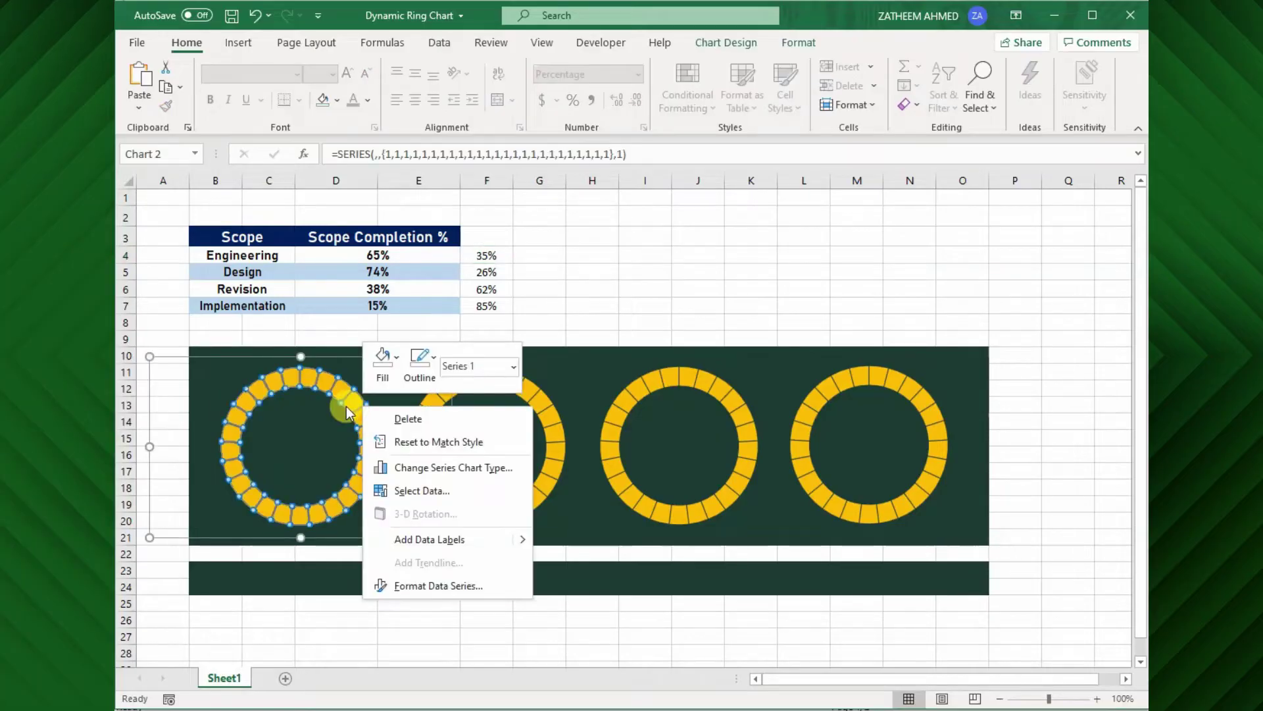
{"action": "left_click", "coordinate": [408, 490]}
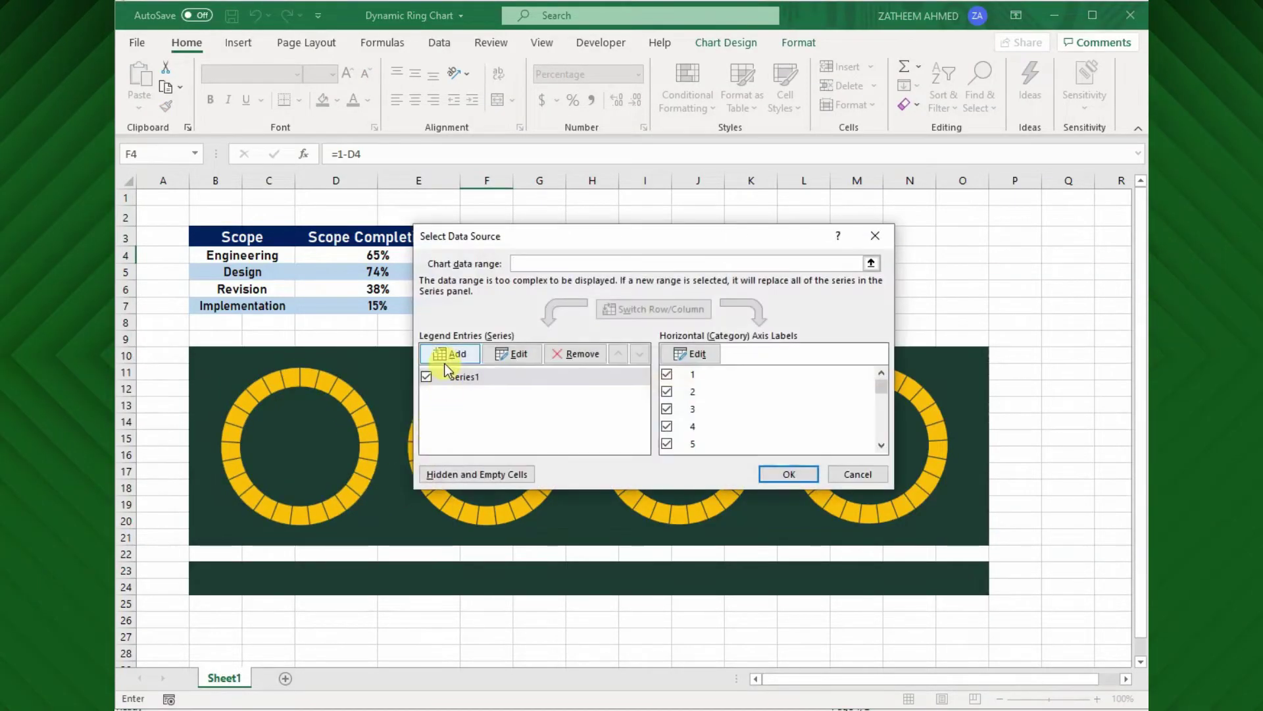
{"action": "left_click", "coordinate": [448, 356]}
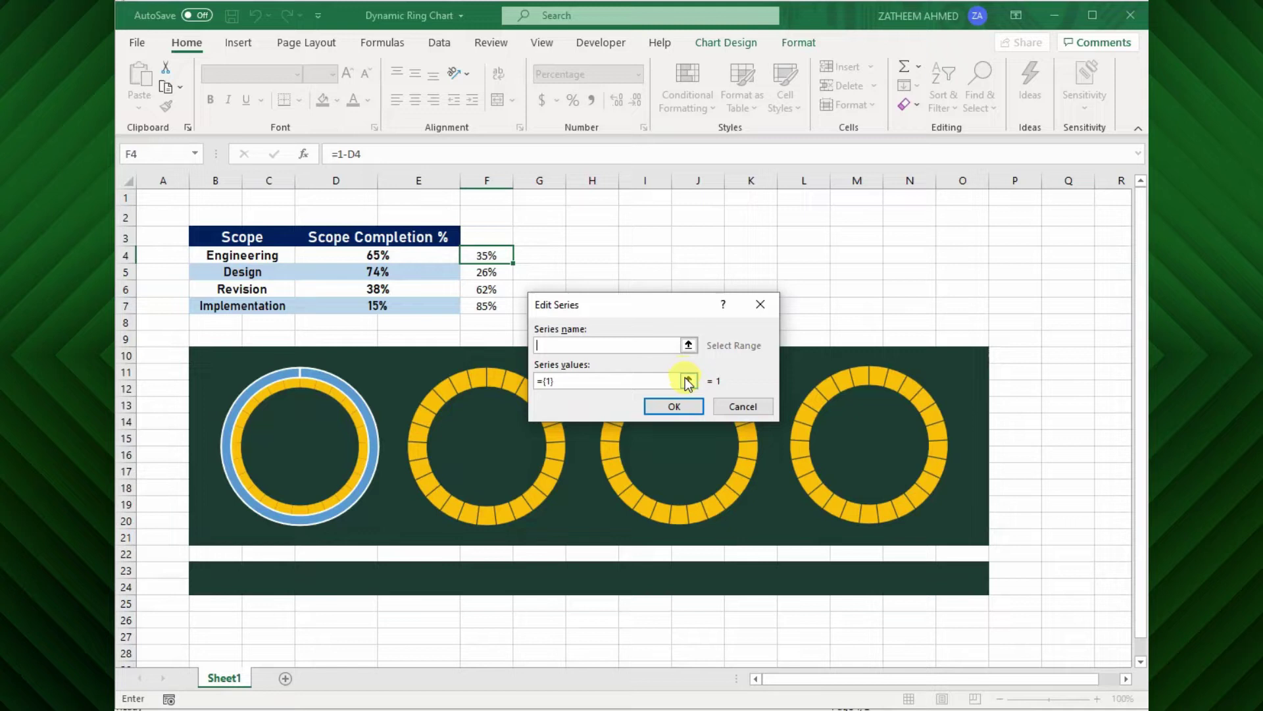
{"action": "left_click", "coordinate": [688, 344]}
{"action": "left_click", "coordinate": [246, 255]}
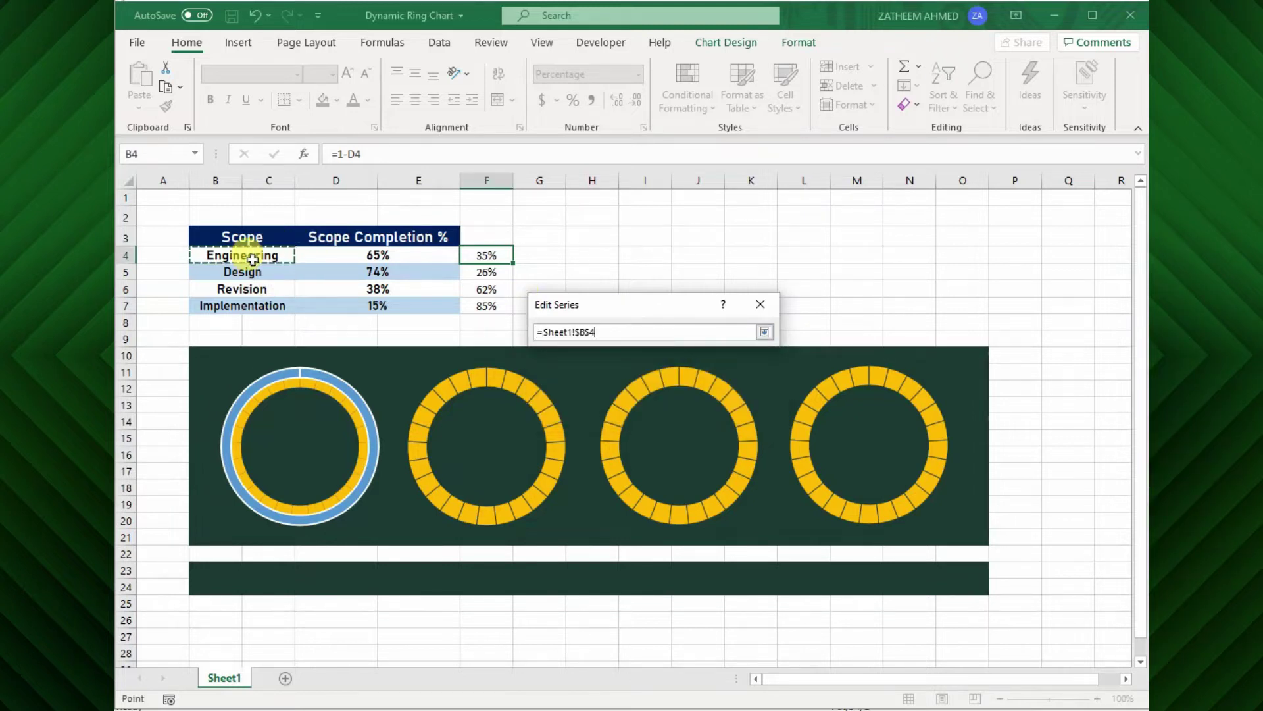
{"action": "left_click", "coordinate": [764, 331]}
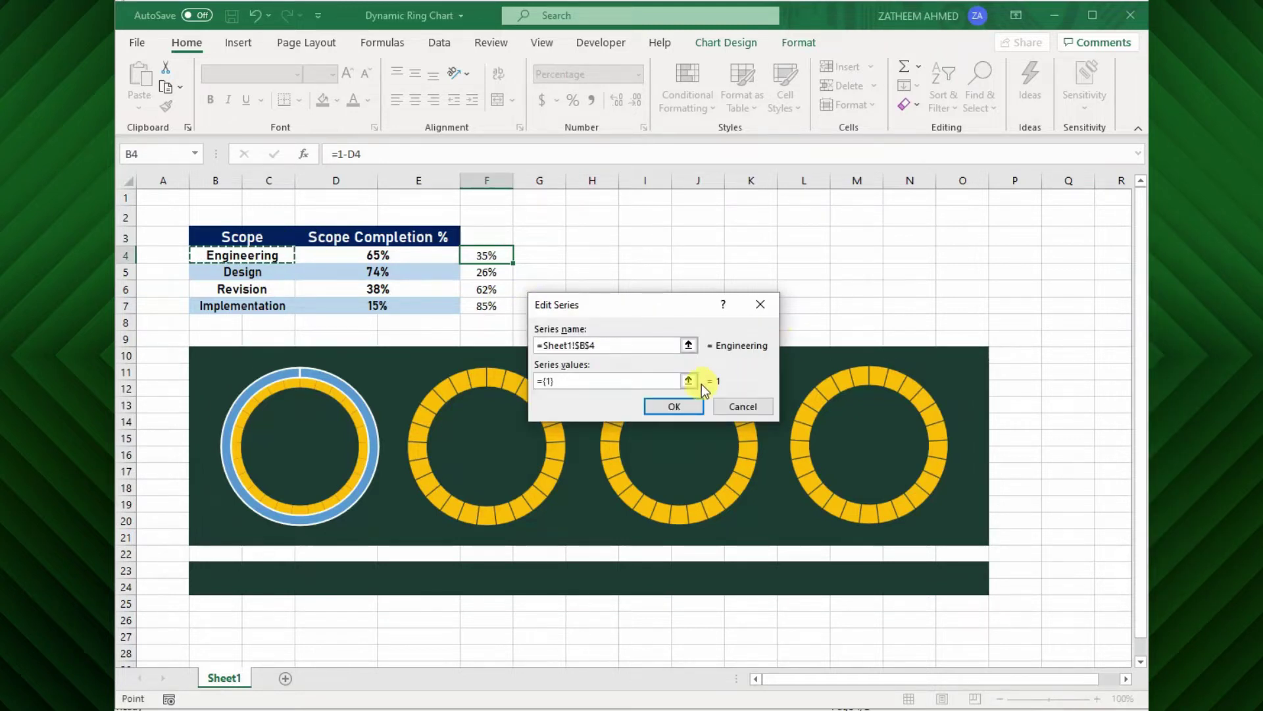
{"action": "left_click", "coordinate": [684, 370]}
{"action": "left_click_drag", "start_coordinate": [422, 256], "coordinate": [475, 259]}
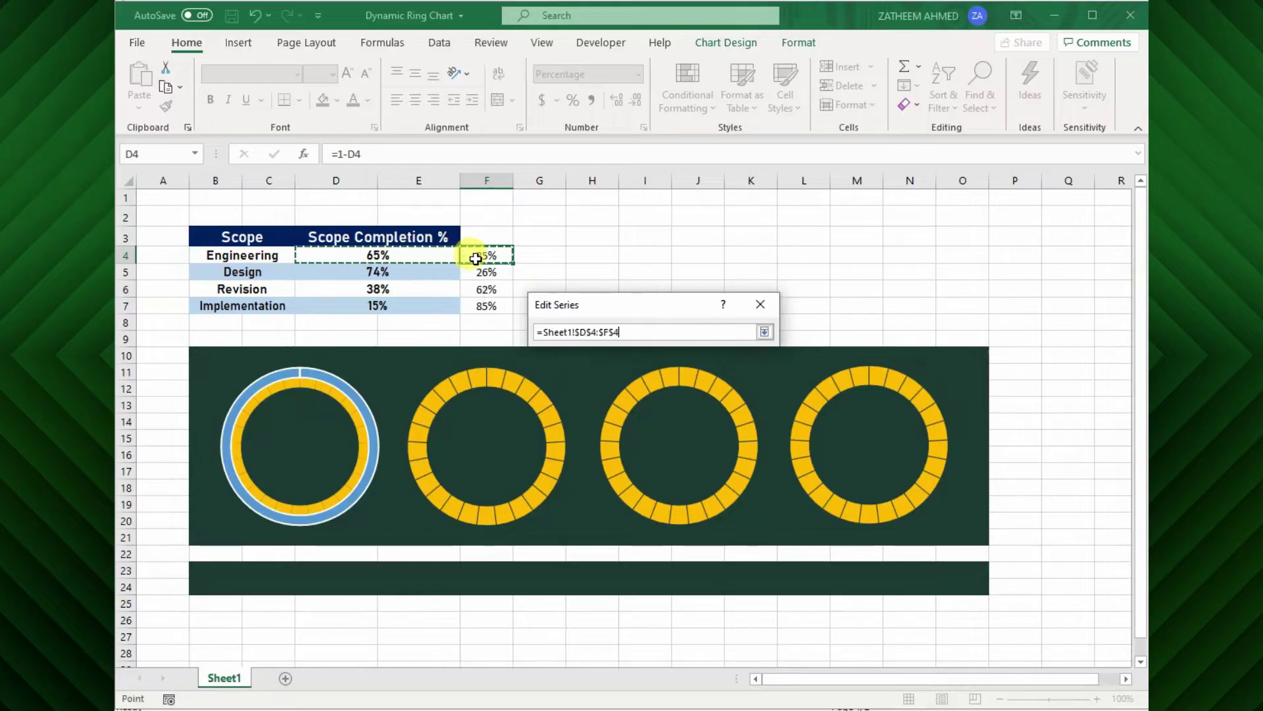
{"action": "left_click", "coordinate": [658, 409]}
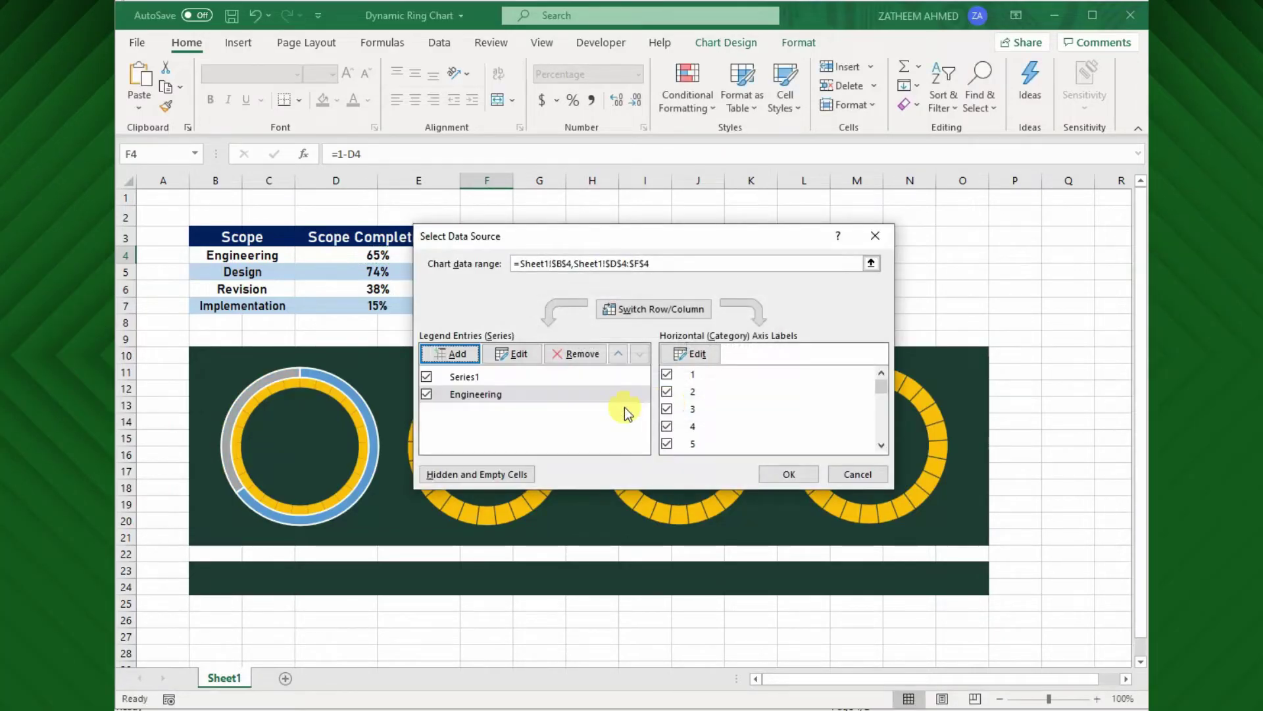
{"action": "left_click", "coordinate": [787, 474]}
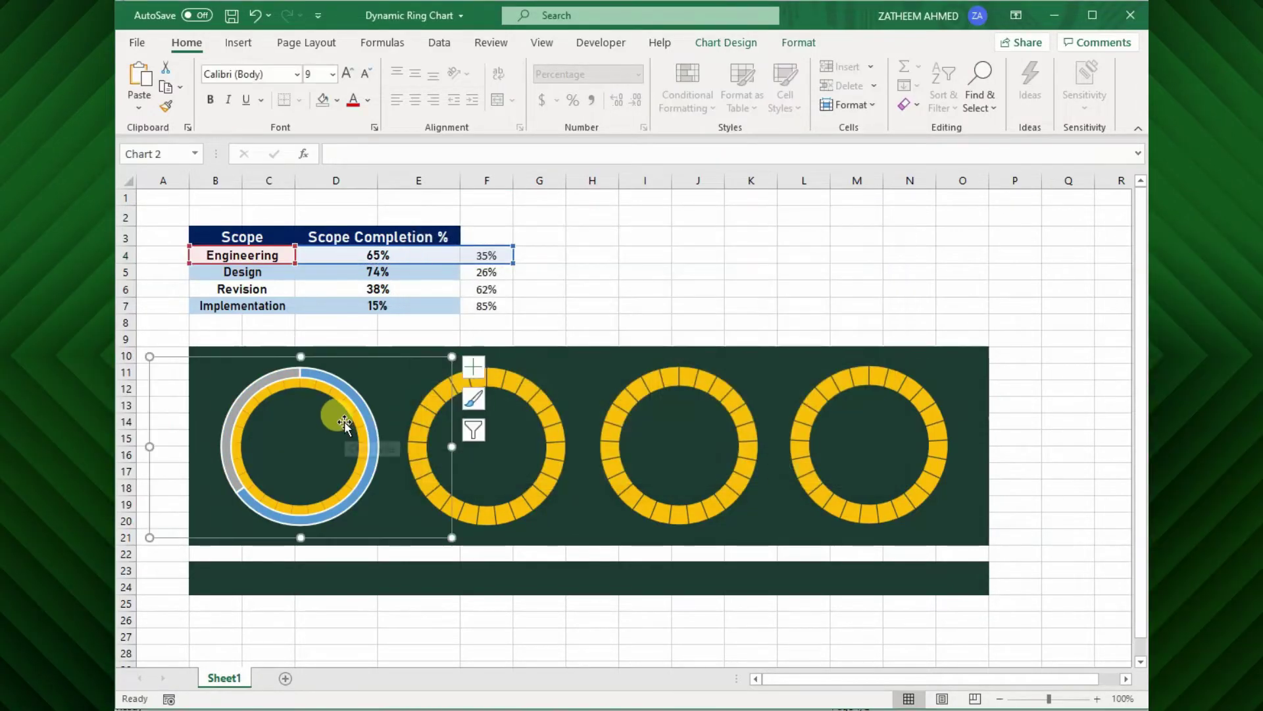
Put the Engineering series on the secondary axis in the Combo chart type
{"action": "right_click", "coordinate": [358, 398]}
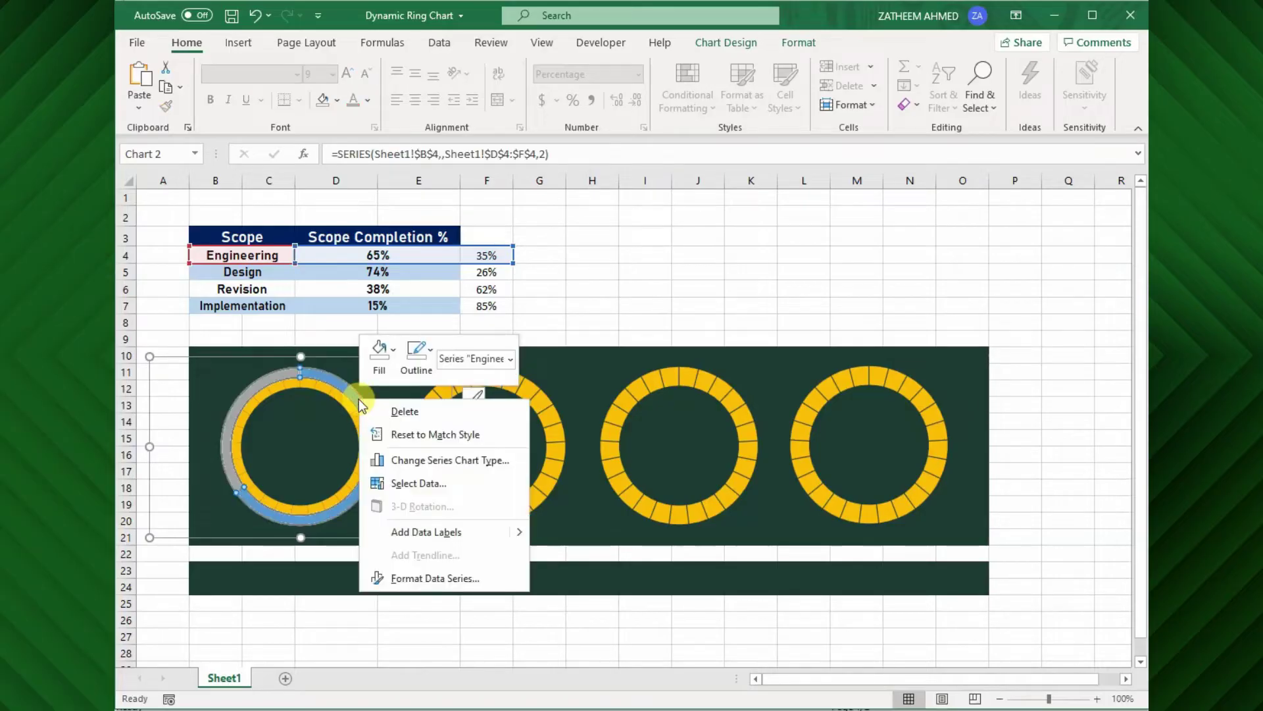
{"action": "left_click", "coordinate": [388, 463]}
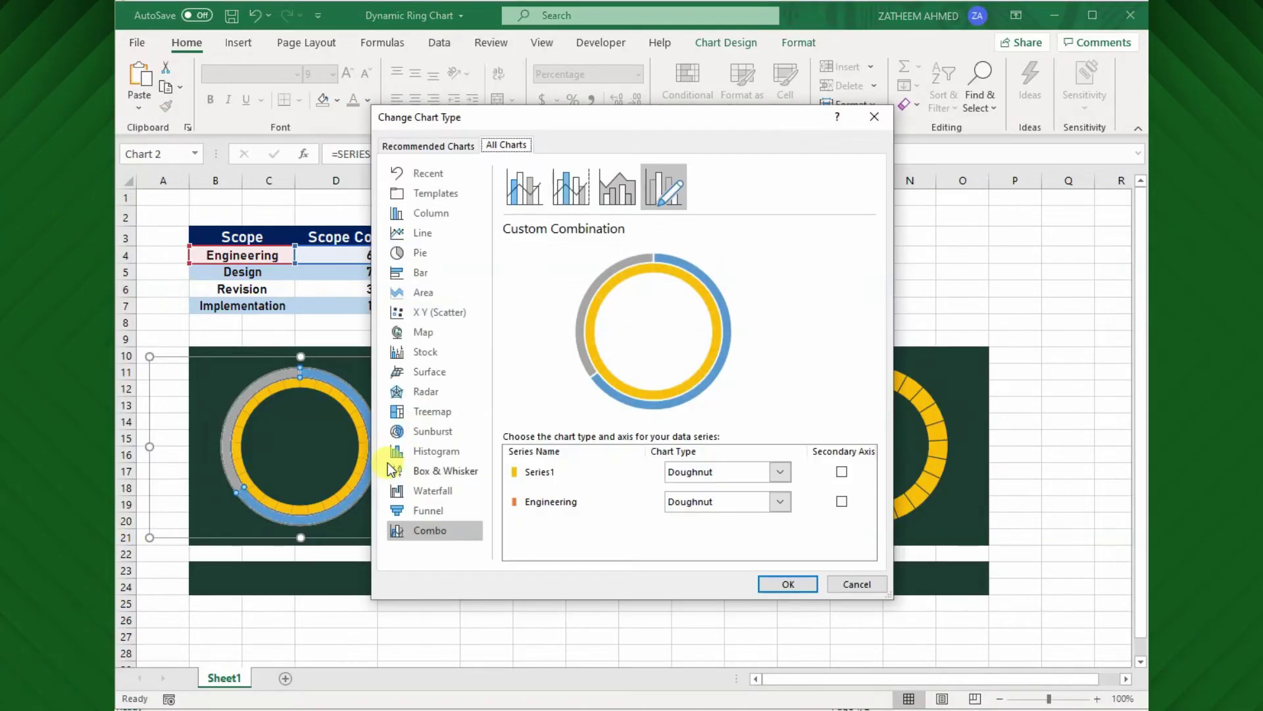
{"action": "left_click", "coordinate": [842, 501]}
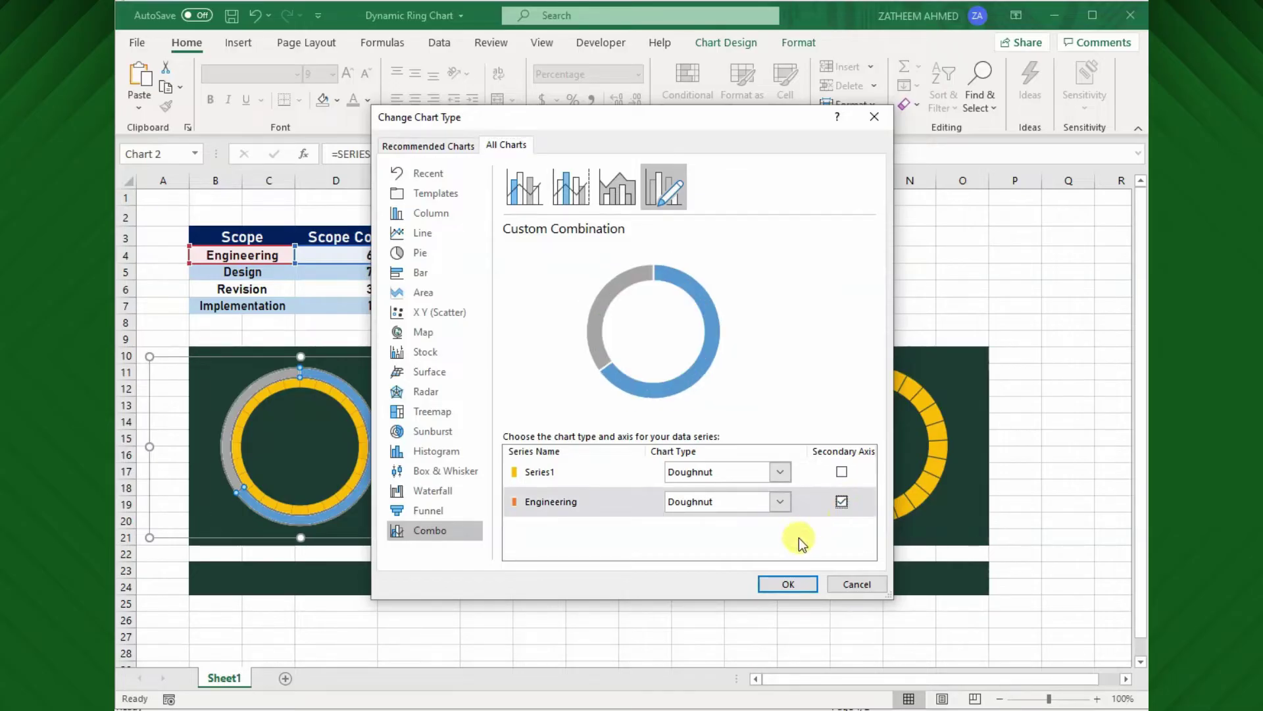
{"action": "left_click", "coordinate": [788, 584]}
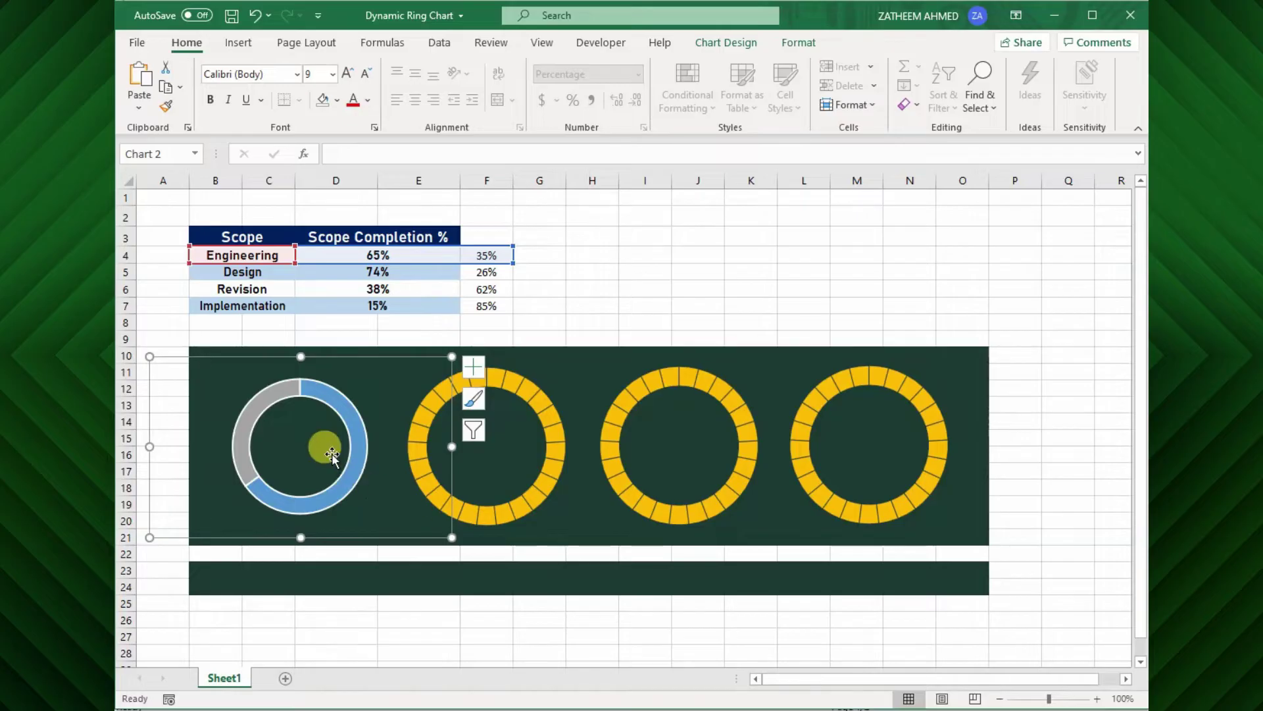
Give the Engineering ring's blue 65% slice no fill and no border line
{"action": "mouse_move", "coordinate": [360, 431]}
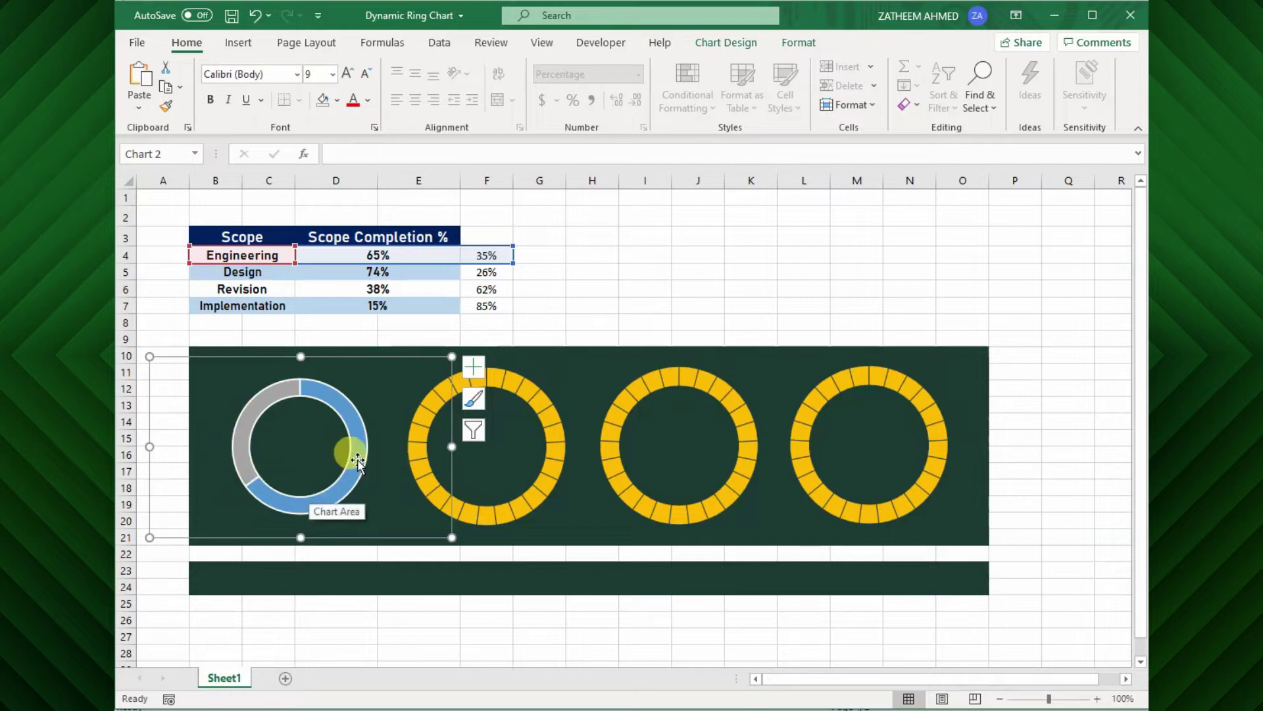
{"action": "right_click", "coordinate": [358, 459]}
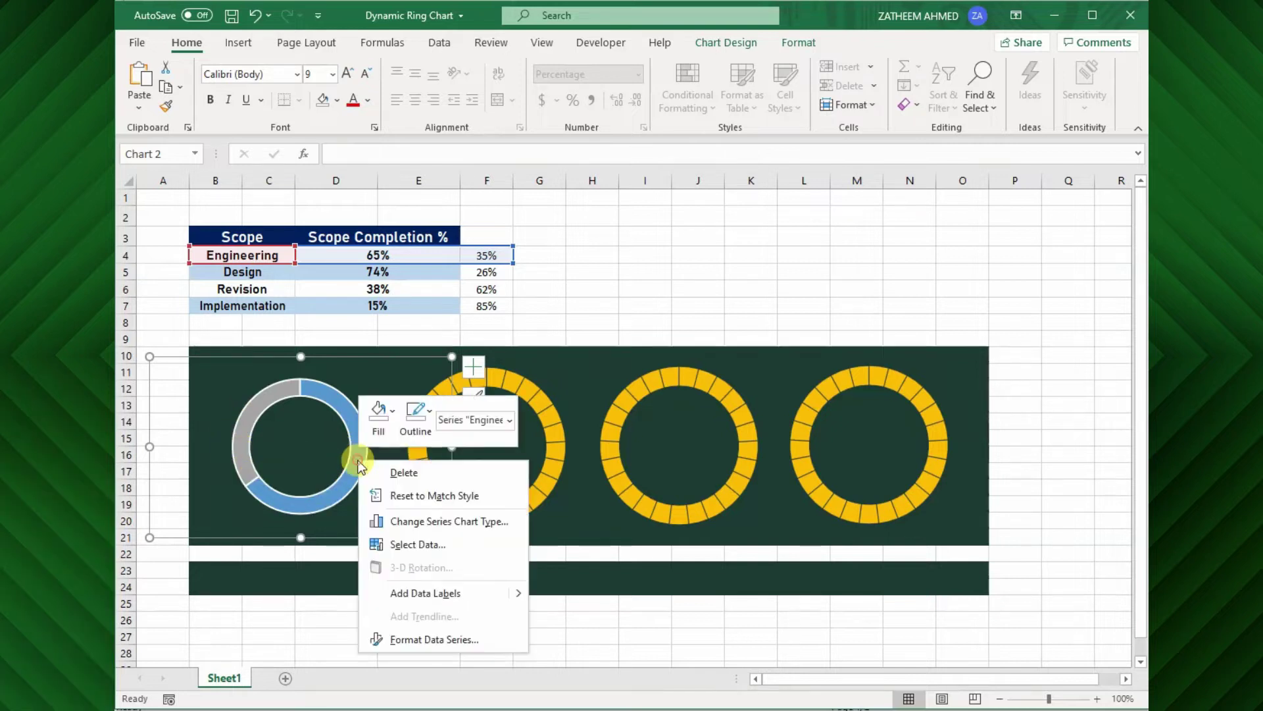
{"action": "left_click", "coordinate": [409, 638]}
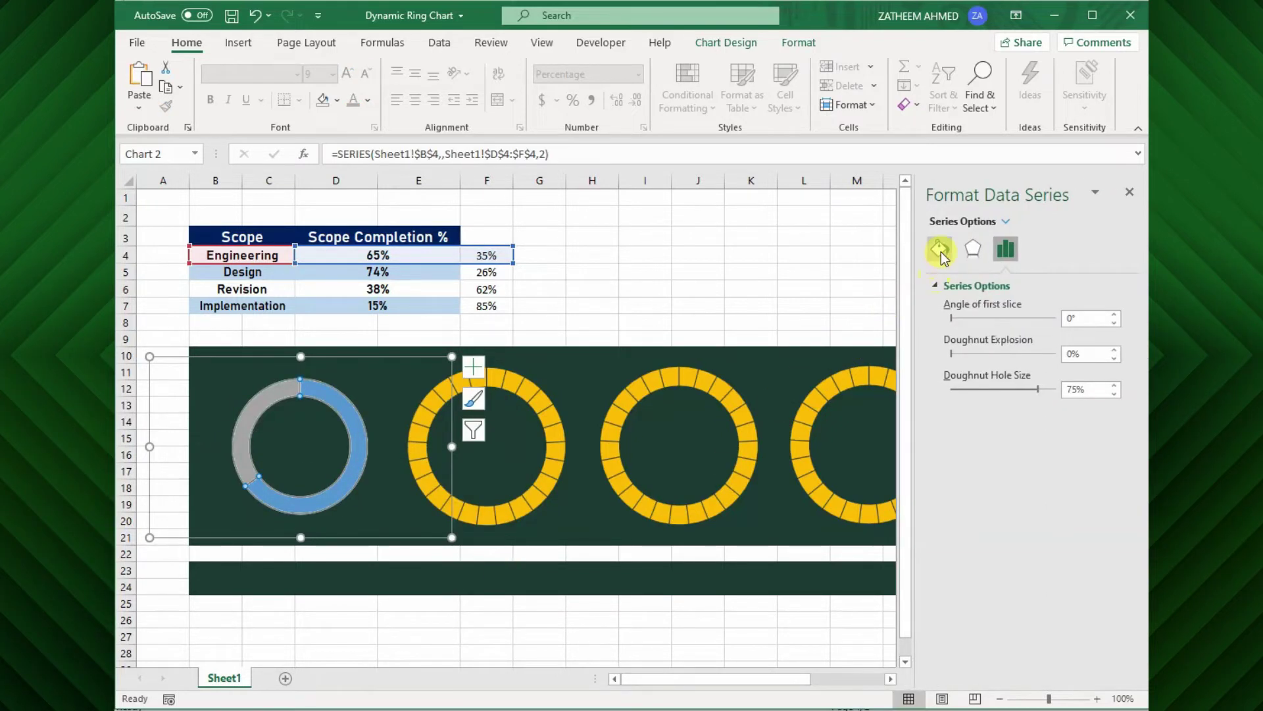
{"action": "left_click", "coordinate": [941, 250]}
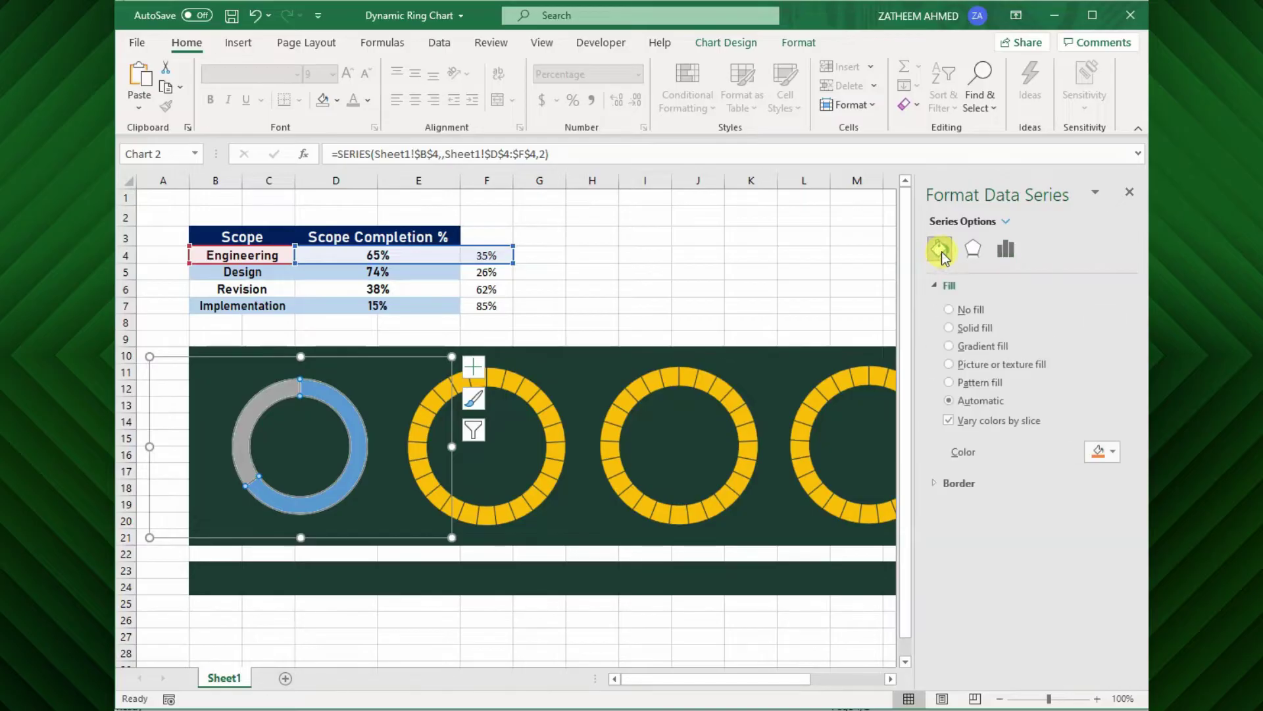
{"action": "left_click", "coordinate": [359, 446]}
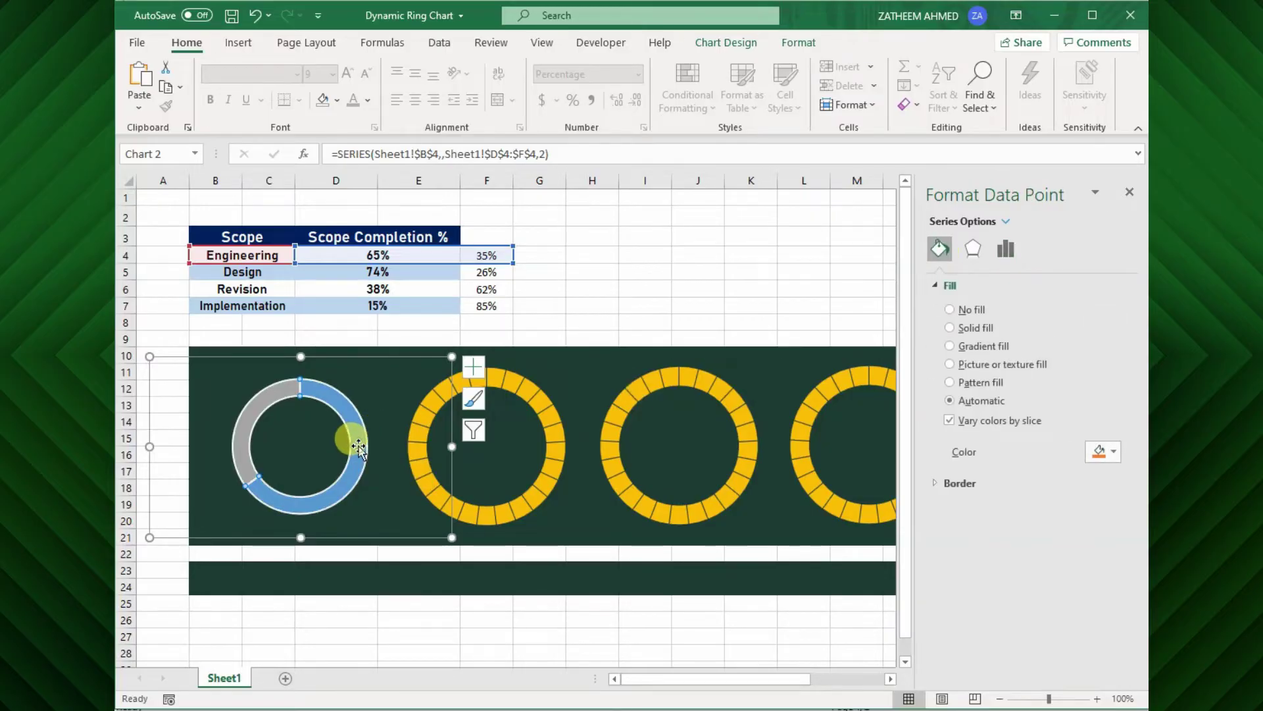
{"action": "left_click", "coordinate": [957, 313]}
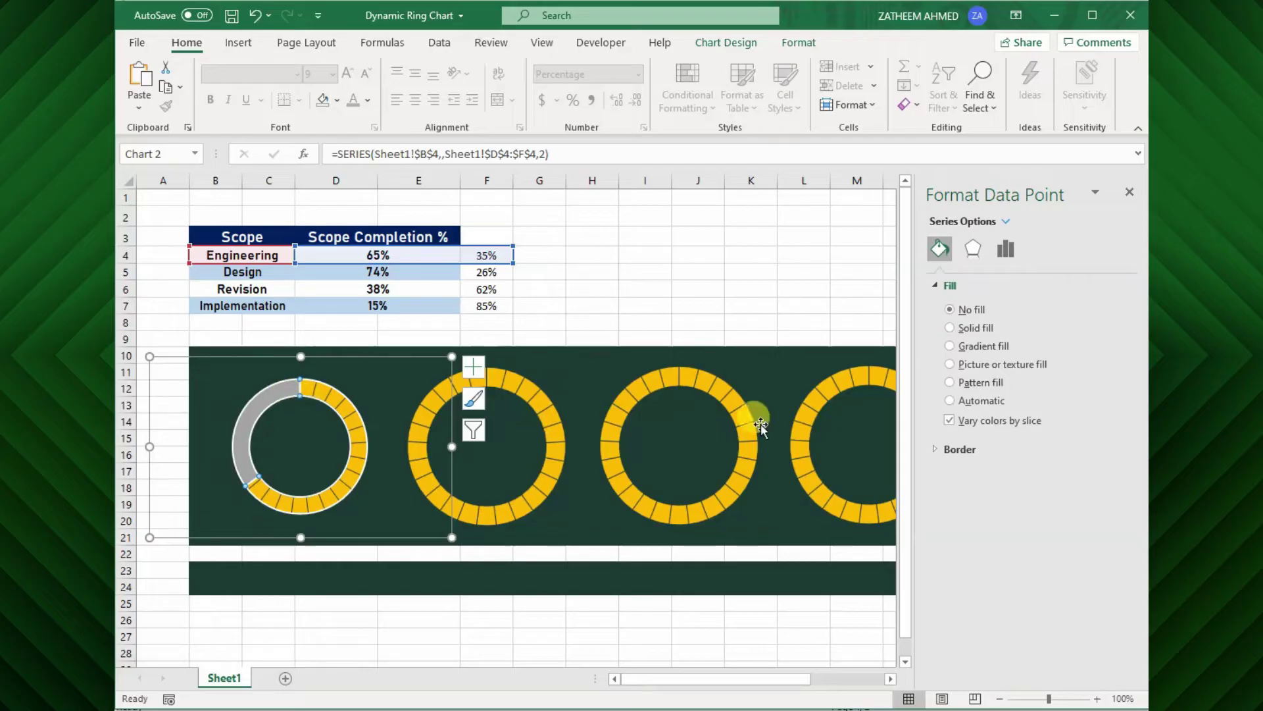
{"action": "left_click", "coordinate": [952, 449]}
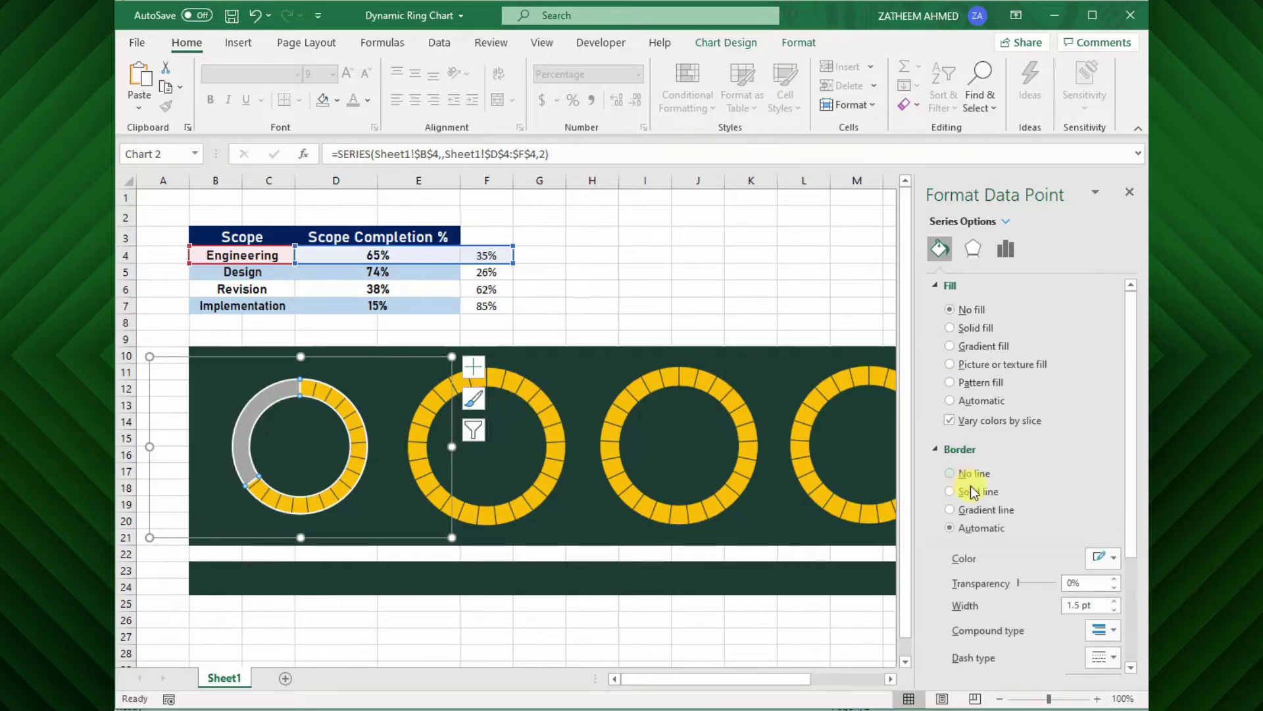
{"action": "left_click", "coordinate": [950, 473]}
Fill the grey Engineering remainder slice with the recent dark colour at about 38% transparency
{"action": "left_click", "coordinate": [276, 397]}
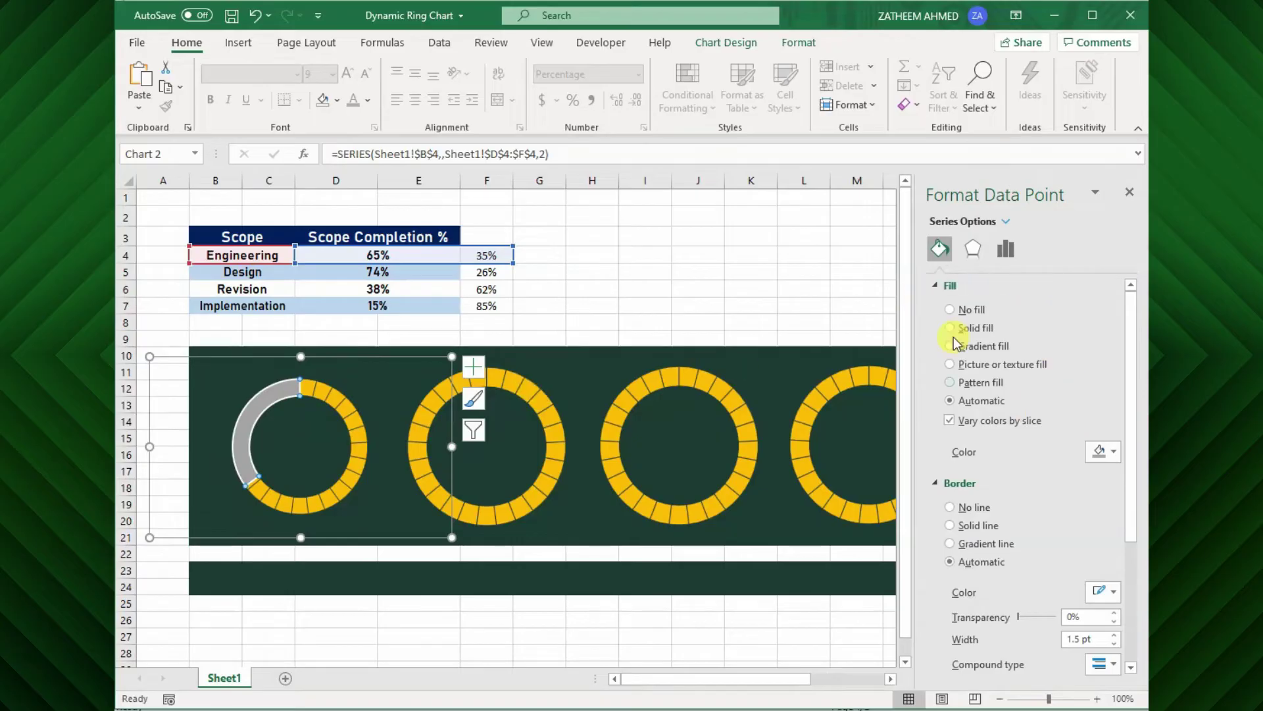
{"action": "left_click", "coordinate": [1101, 451]}
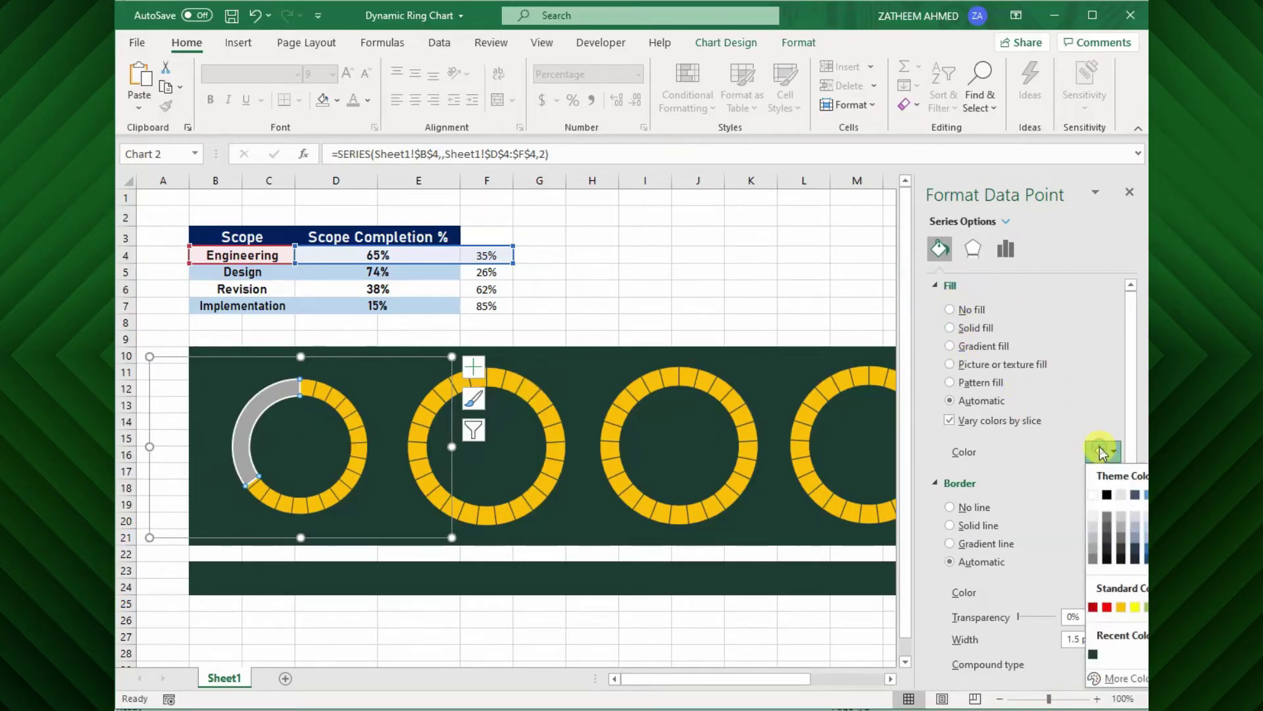
{"action": "left_click", "coordinate": [1093, 654]}
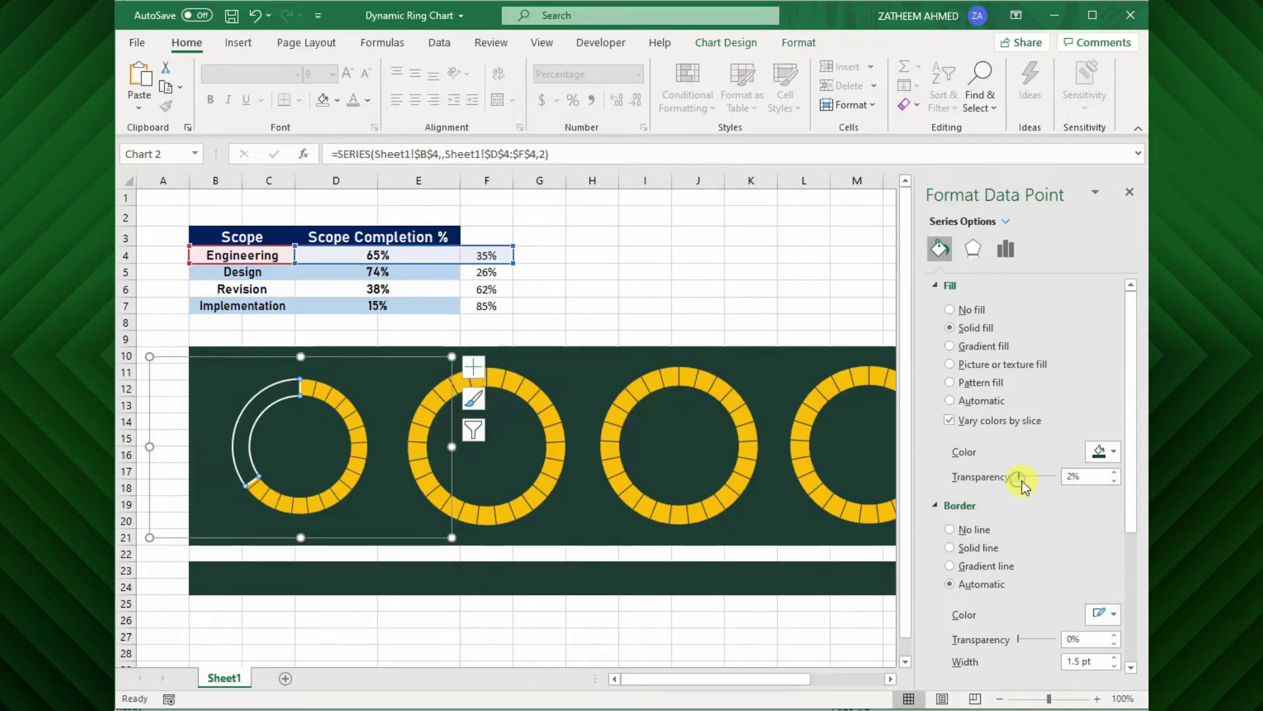
{"action": "left_click_drag", "start_coordinate": [1021, 477], "coordinate": [1038, 477]}
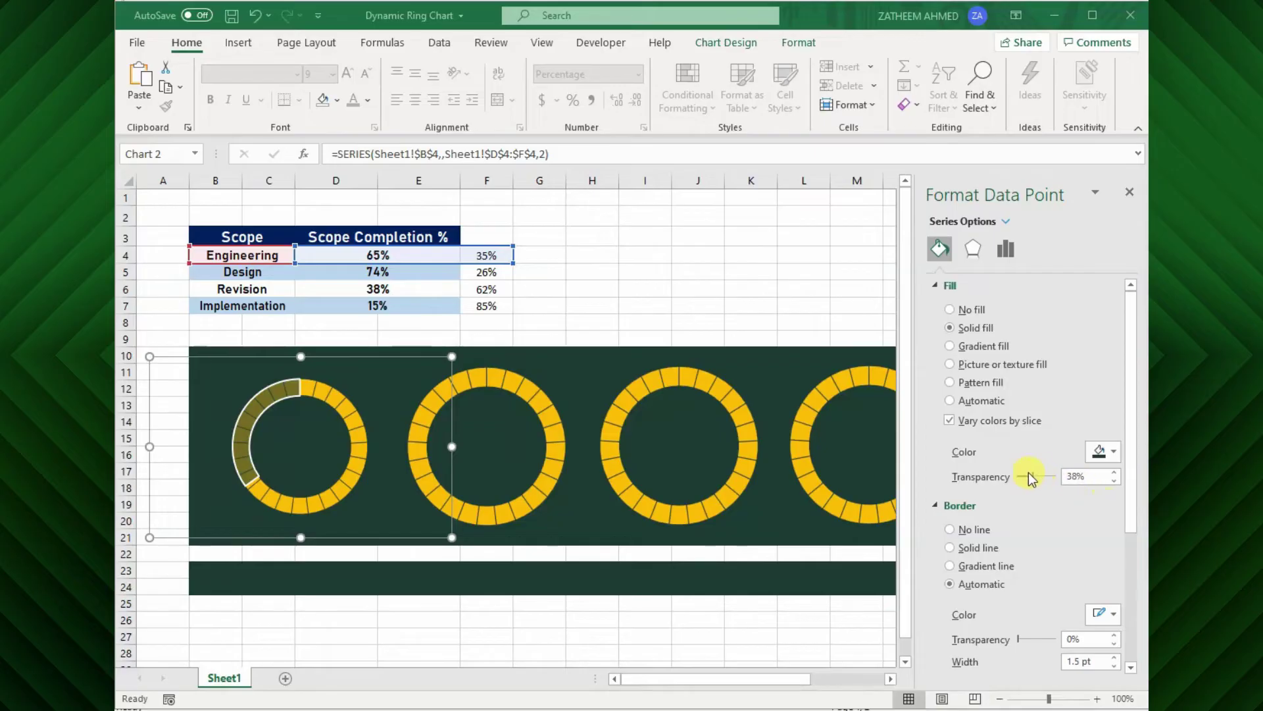
{"action": "left_click", "coordinate": [1032, 479]}
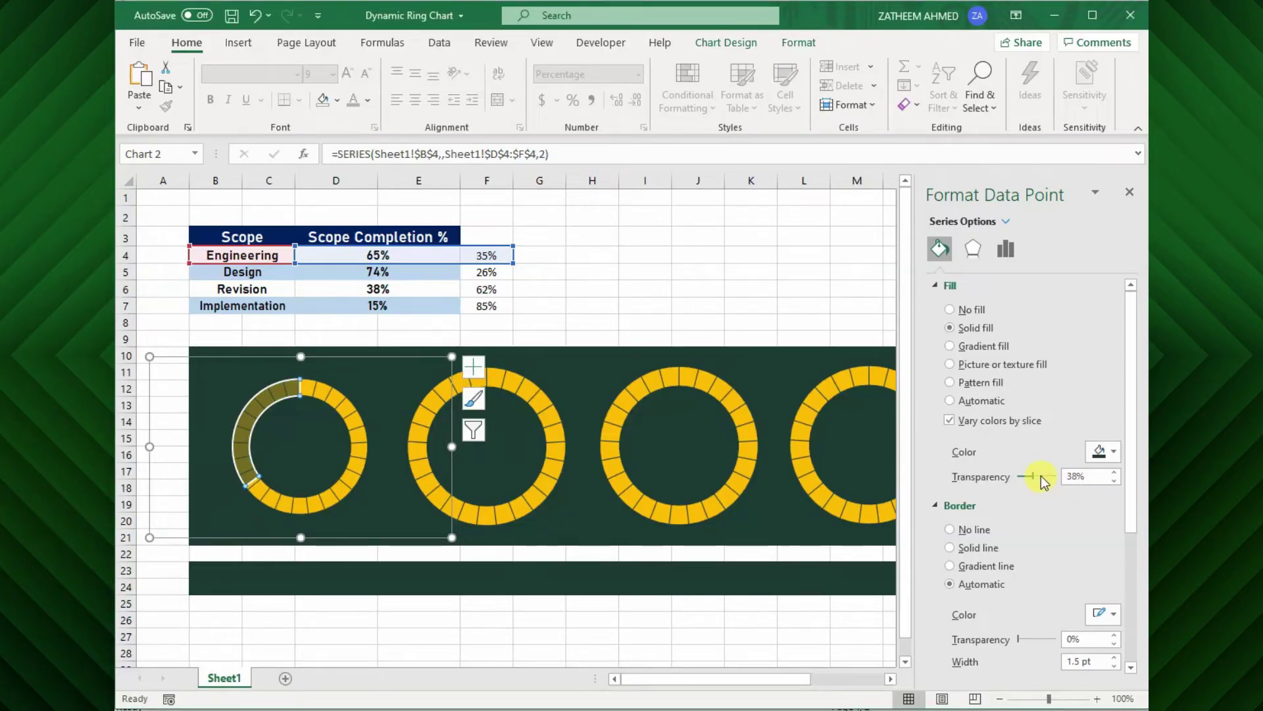
Set the dark remainder slice's transparency to exactly 40%
{"action": "key", "text": "Tab"}
{"action": "type", "text": "40"}
{"action": "key", "text": "Return"}
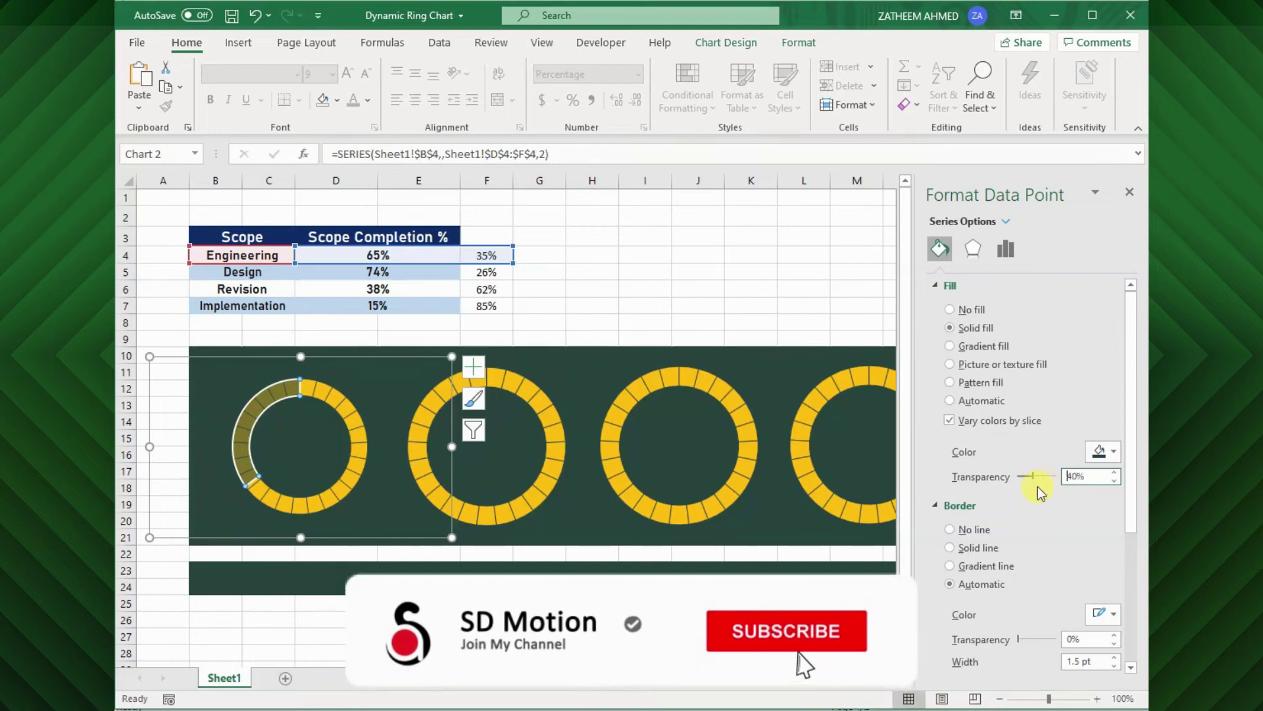
Set the whole Engineering ring series border to No line
{"action": "left_click", "coordinate": [569, 403]}
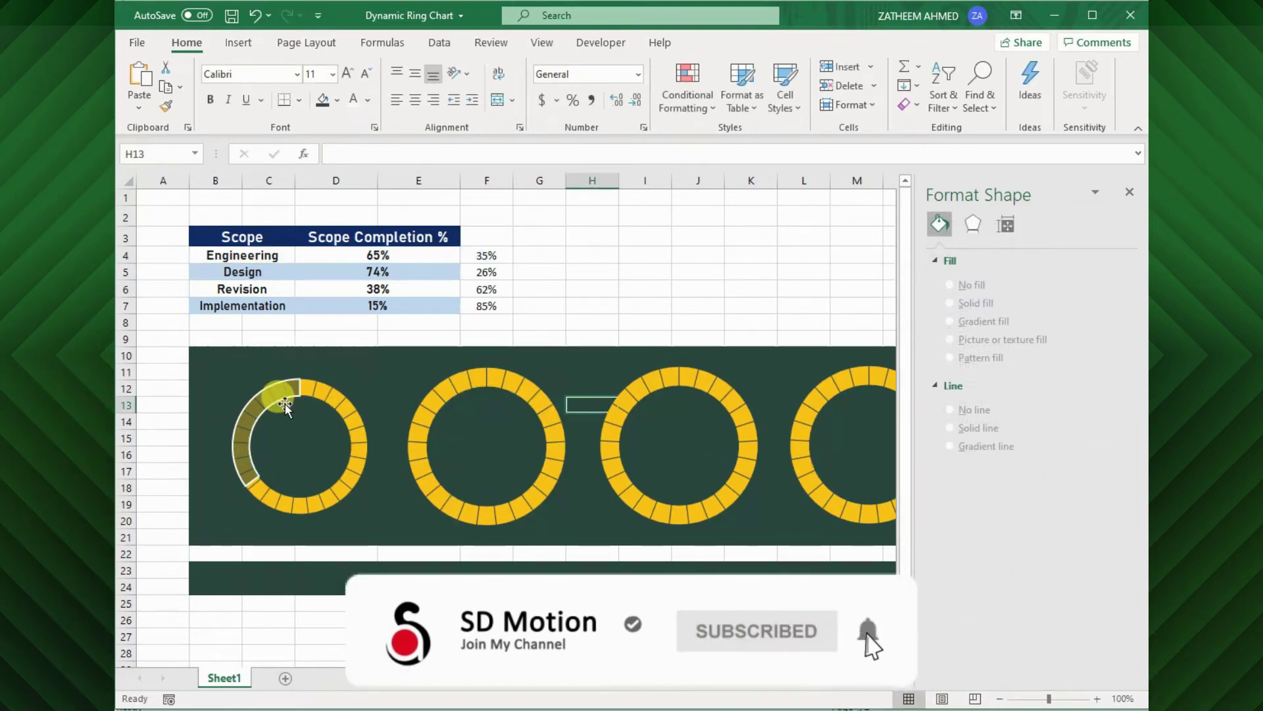
{"action": "left_click", "coordinate": [276, 401]}
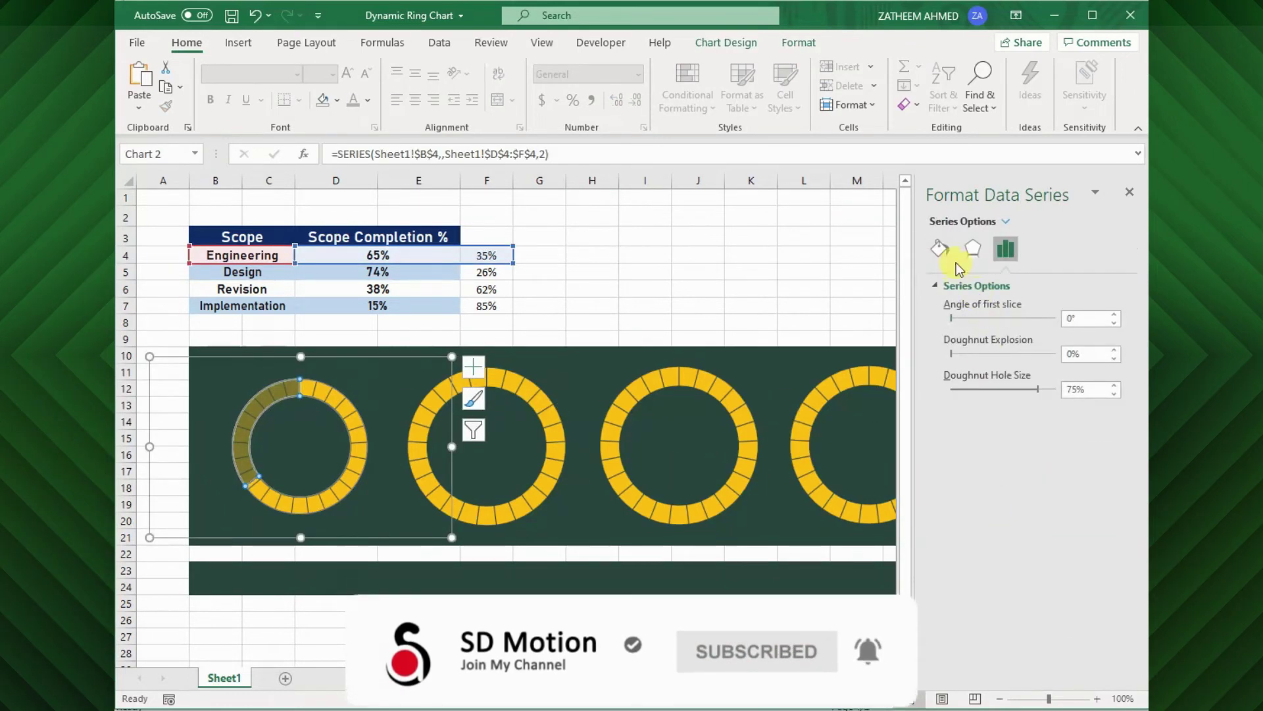
{"action": "left_click", "coordinate": [946, 250]}
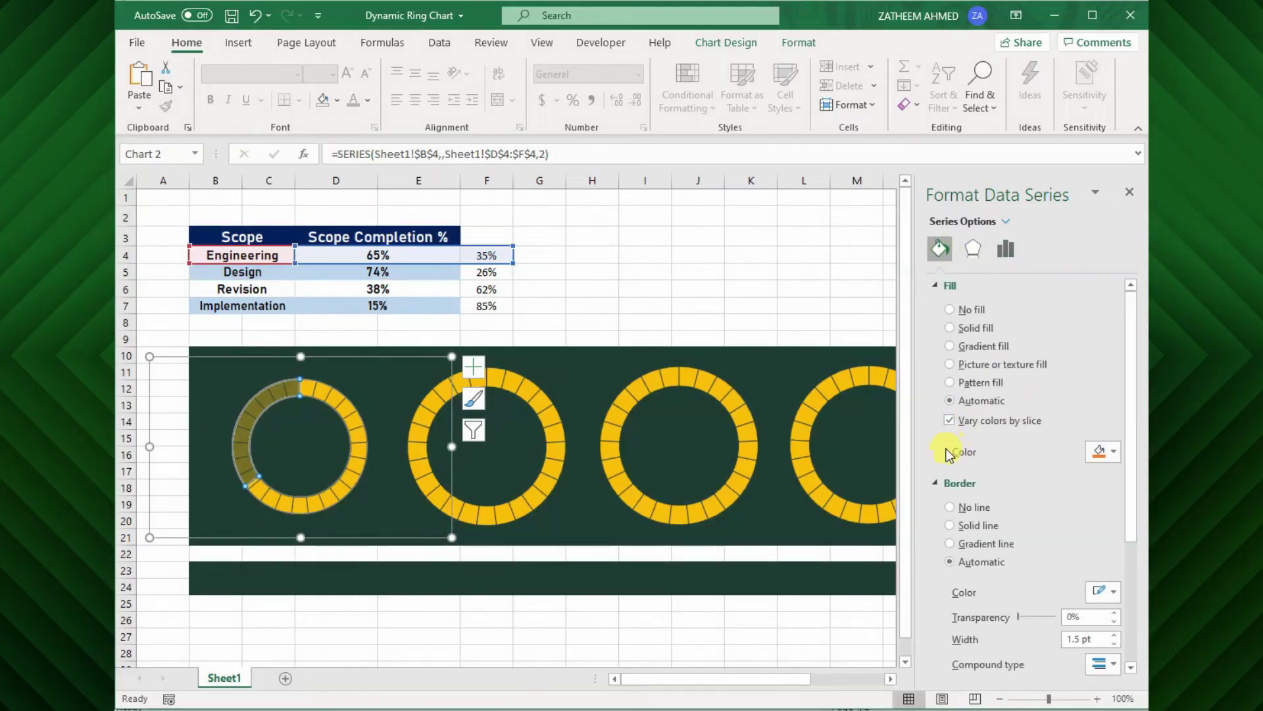
{"action": "left_click", "coordinate": [950, 507]}
Try 24 and 4 in cell D4, then settle on 12% Engineering completion
{"action": "left_click", "coordinate": [389, 474]}
{"action": "left_click", "coordinate": [389, 257]}
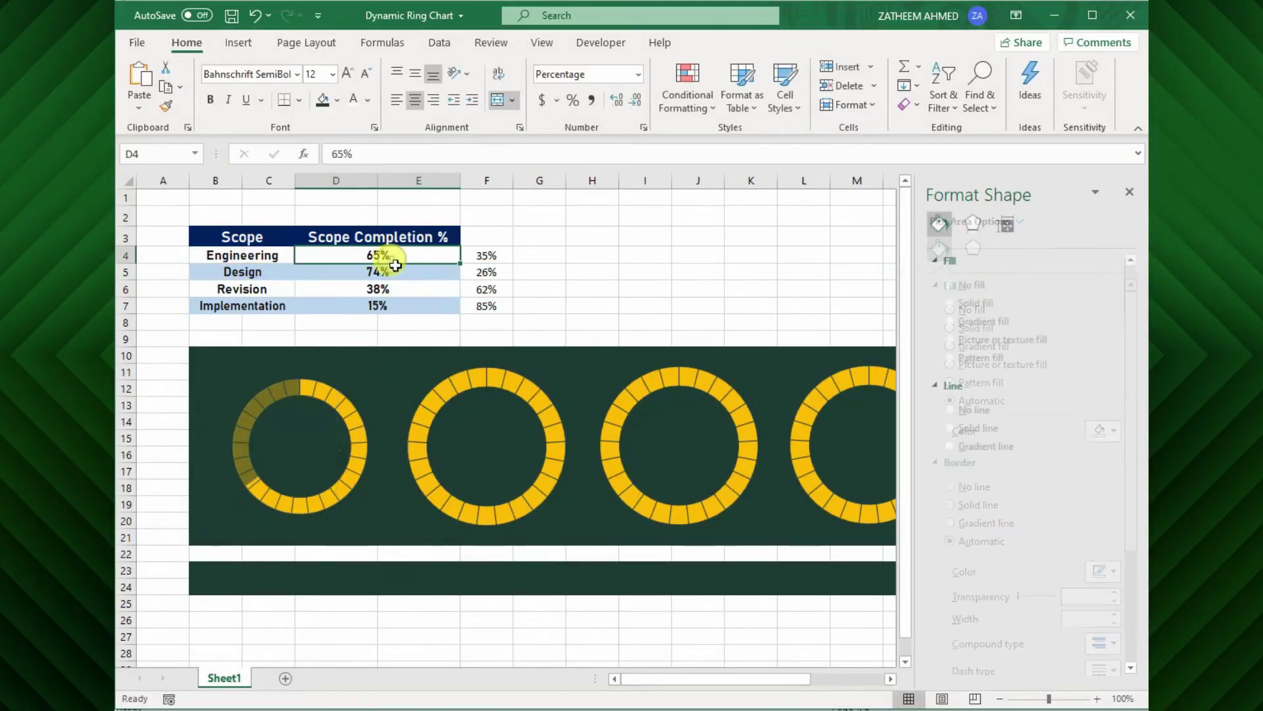
{"action": "type", "text": "24"}
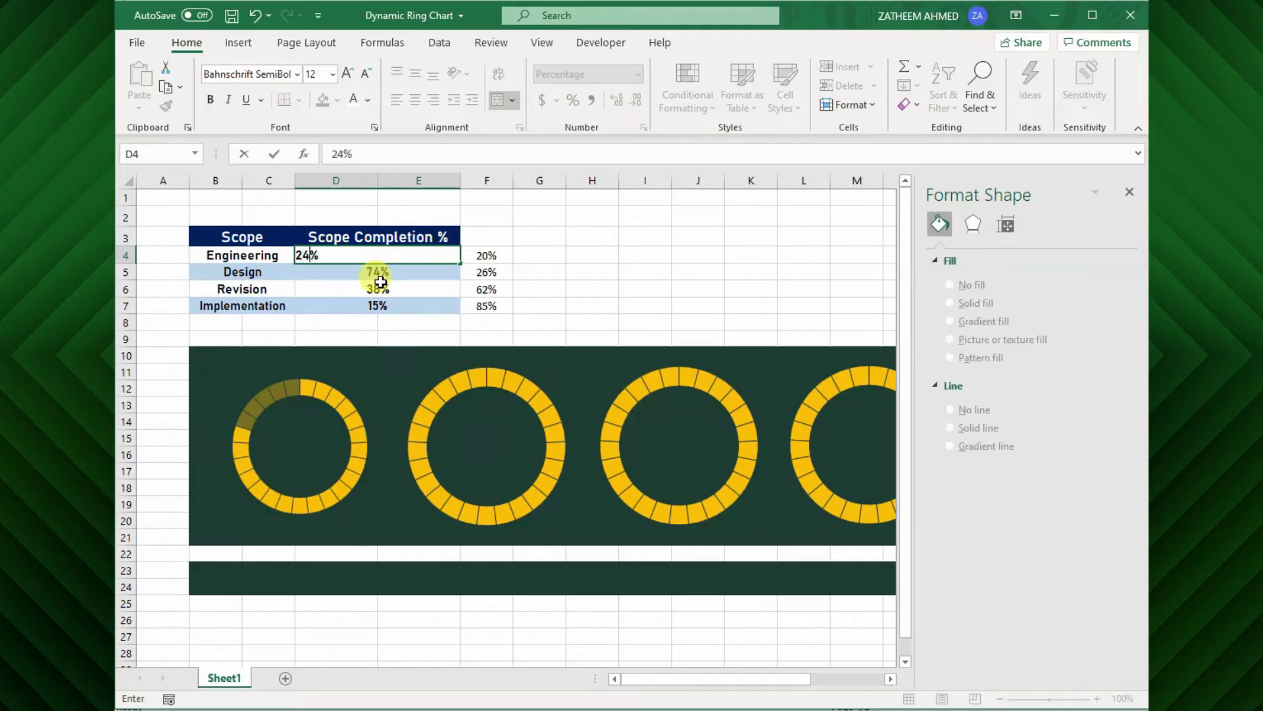
{"action": "key", "text": "Return"}
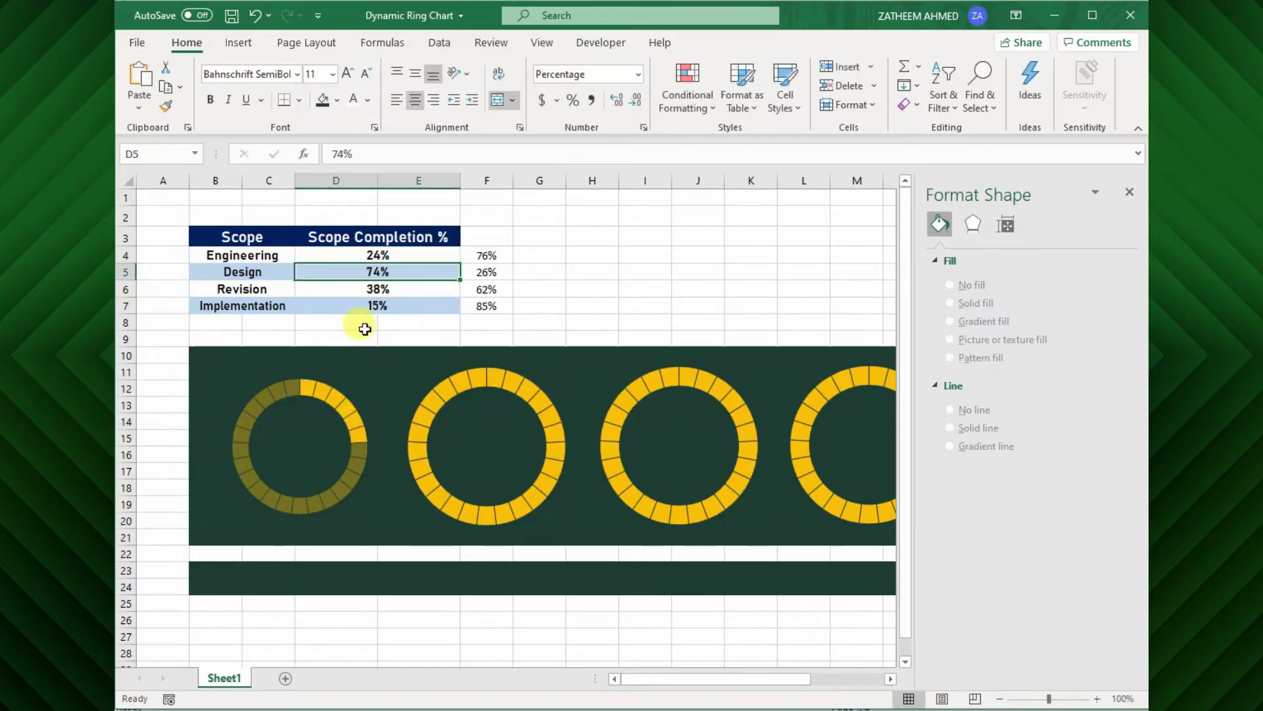
{"action": "left_click", "coordinate": [361, 256]}
{"action": "type", "text": "4"}
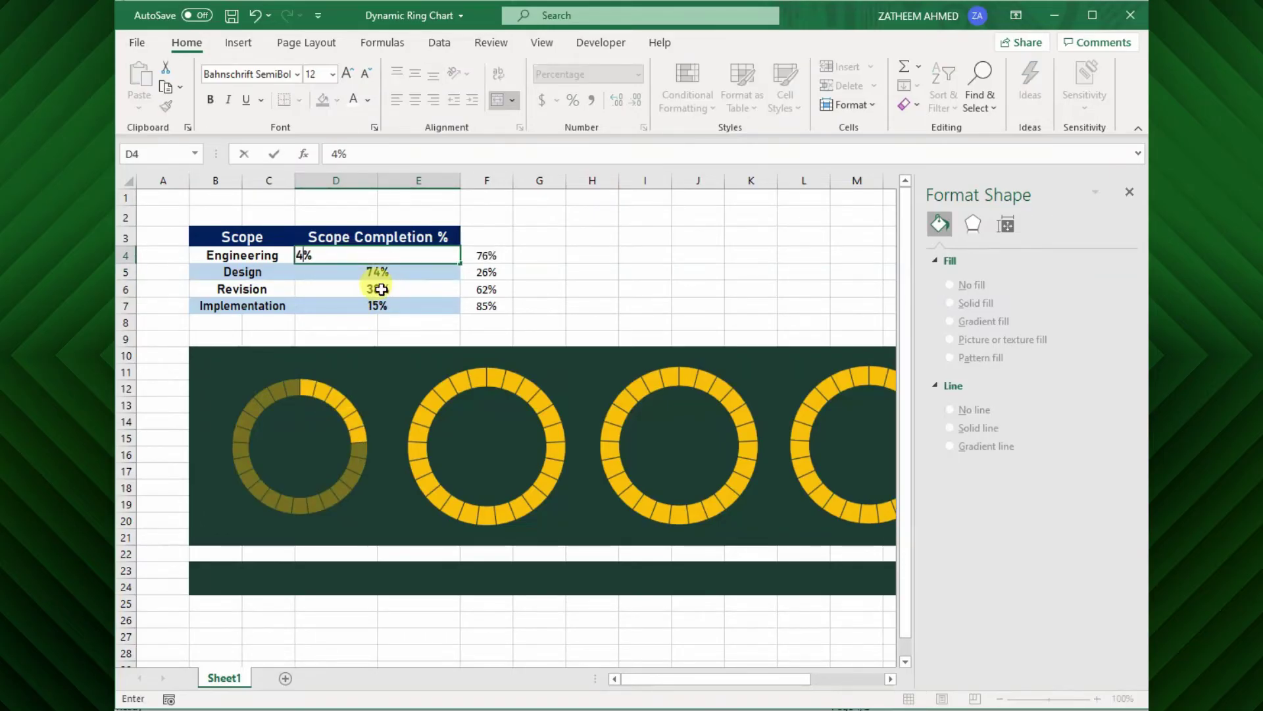
{"action": "key", "text": "Return"}
{"action": "left_click", "coordinate": [388, 254]}
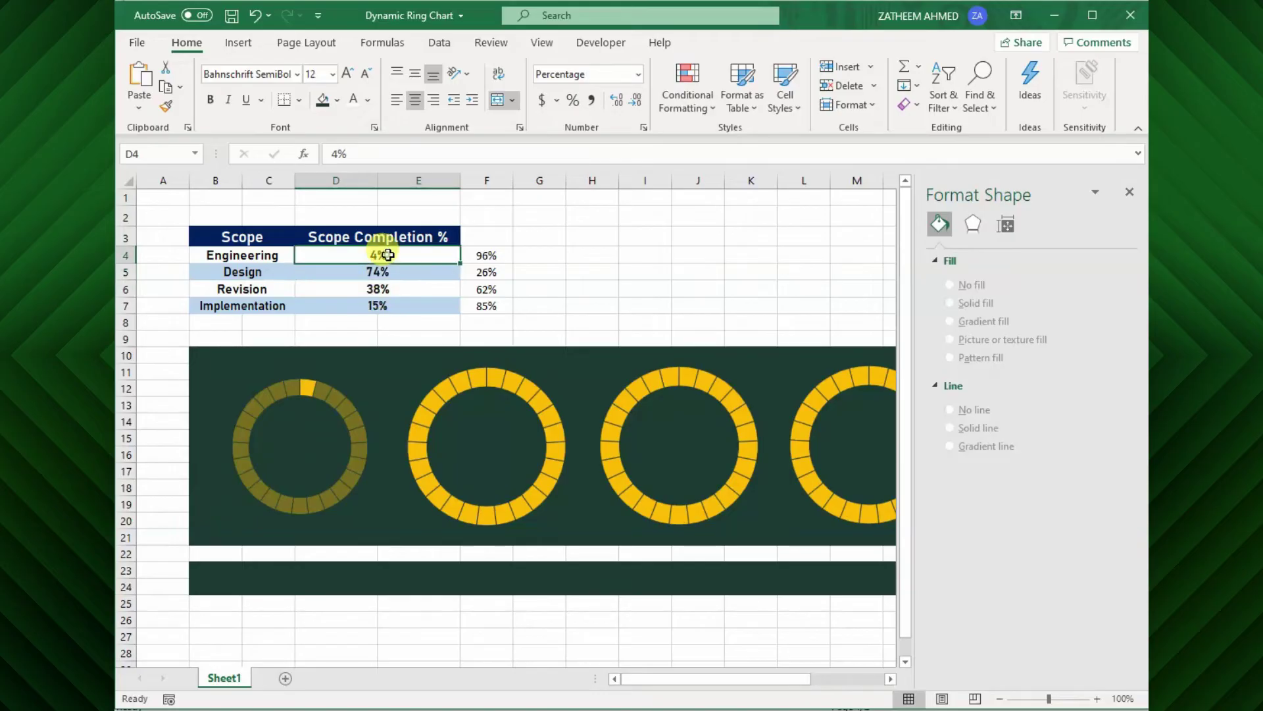
{"action": "type", "text": "12"}
{"action": "key", "text": "Return"}
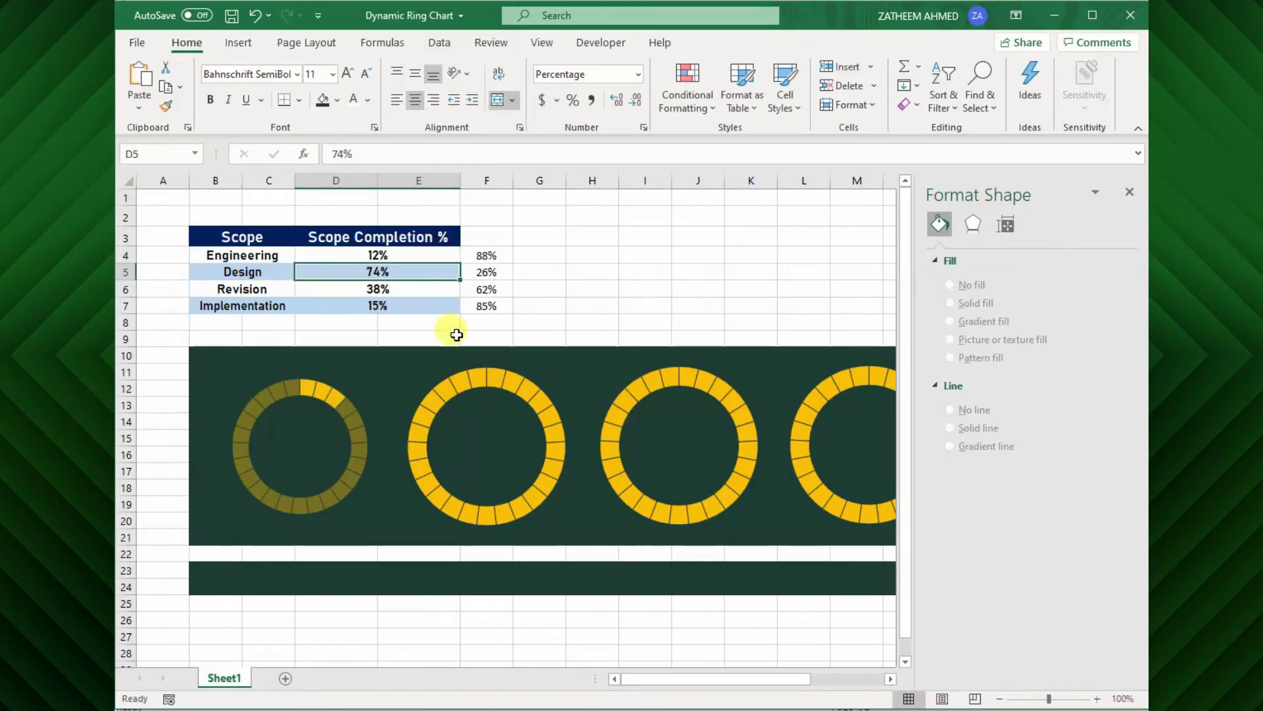
Close the Format Shape pane and return focus to the worksheet
{"action": "left_click", "coordinate": [467, 500]}
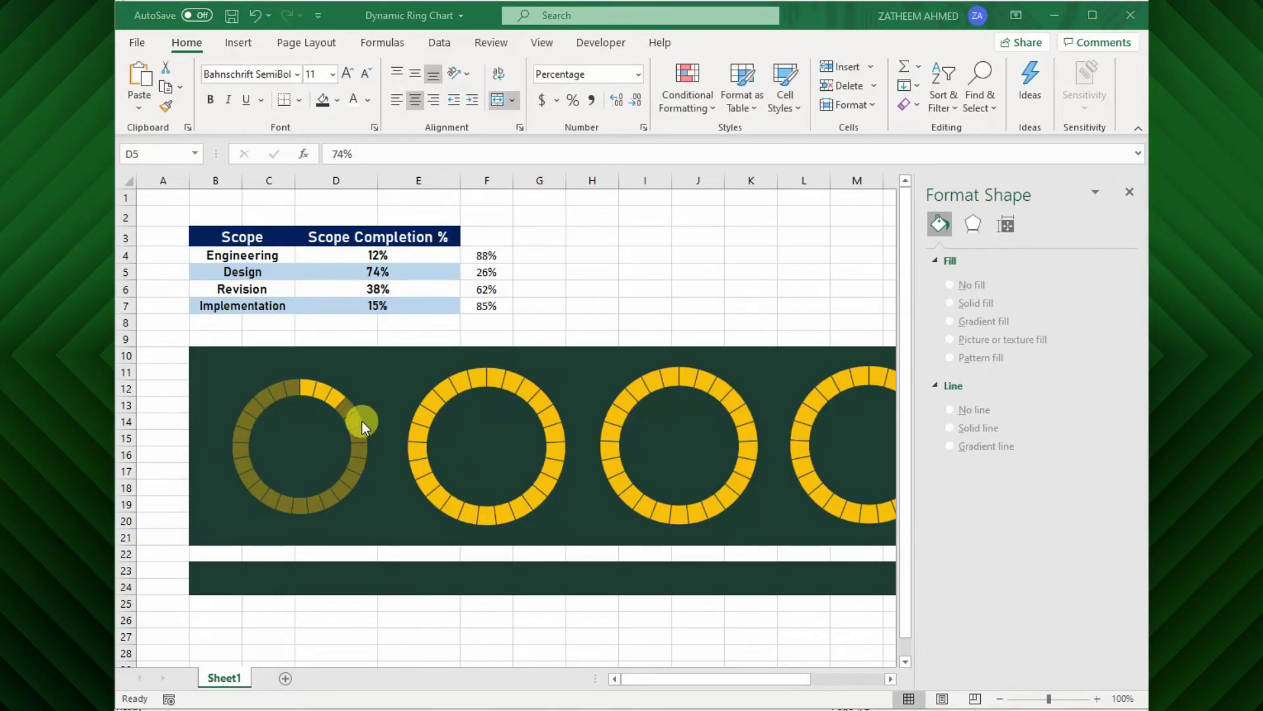
{"action": "key", "text": "Escape"}
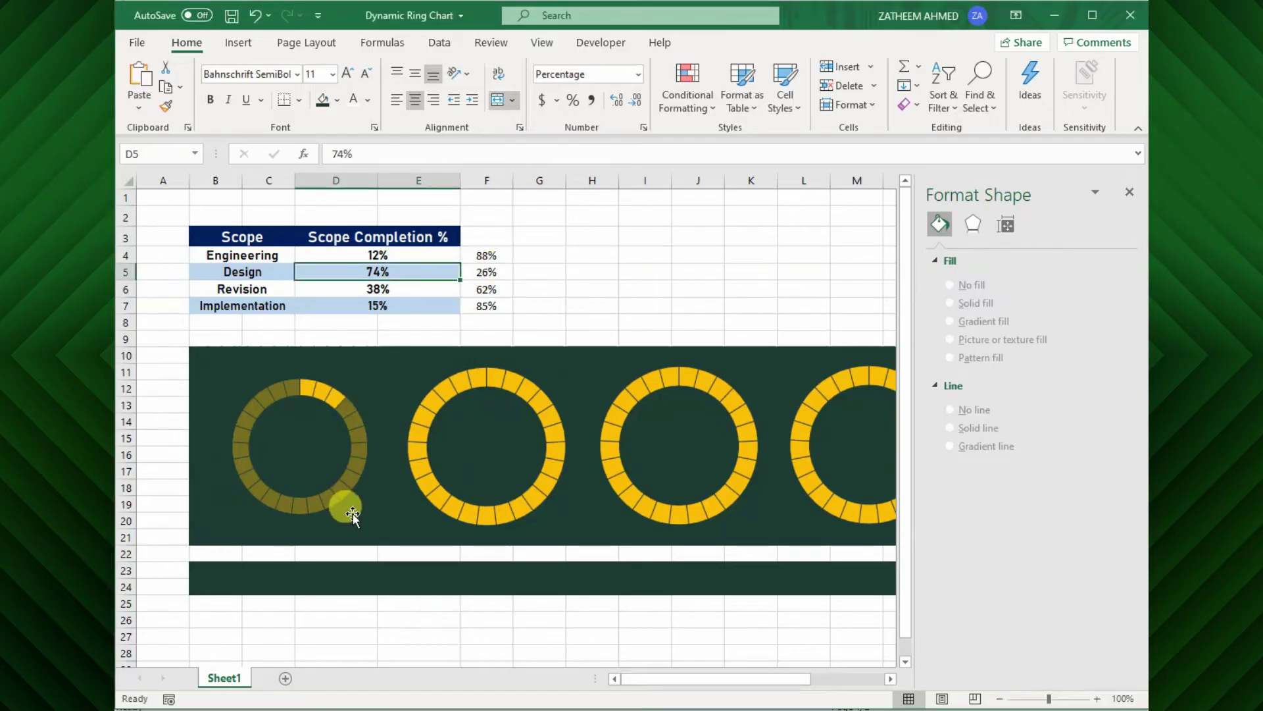
{"action": "left_click", "coordinate": [1128, 192]}
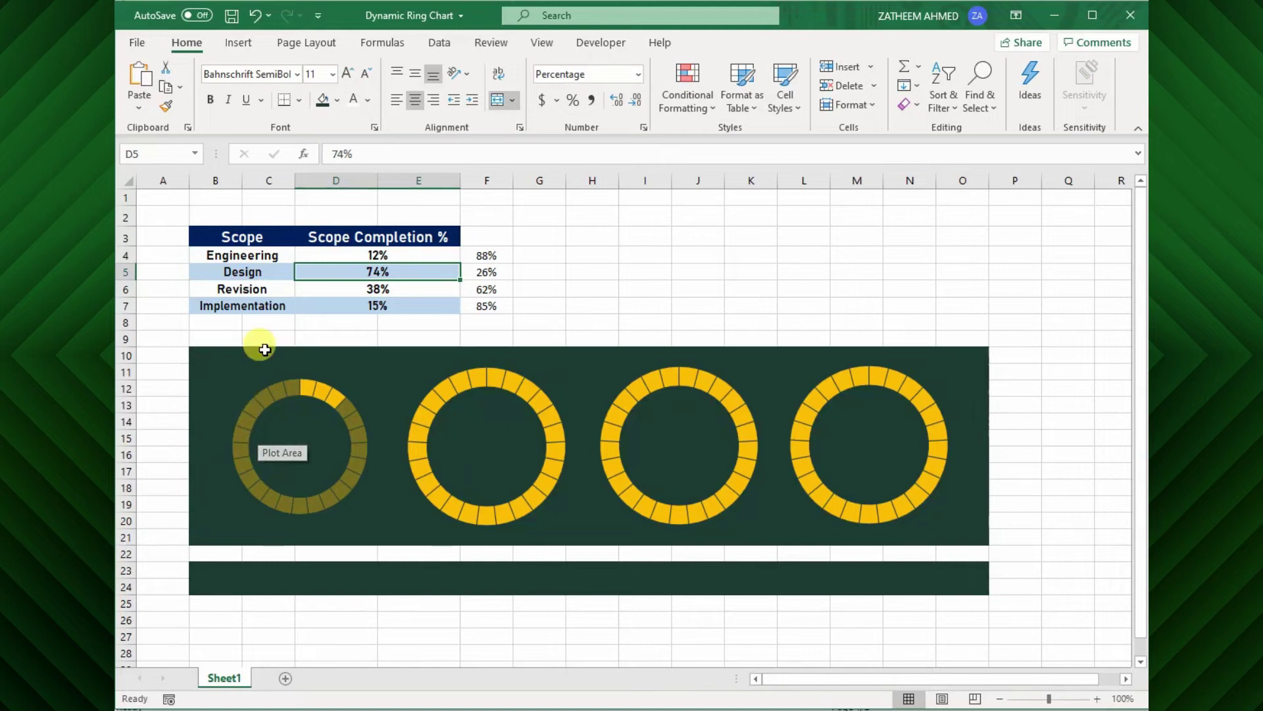
Draw a text box inside the first ring and link it to =$D$4 to display 12%
{"action": "left_click", "coordinate": [237, 42]}
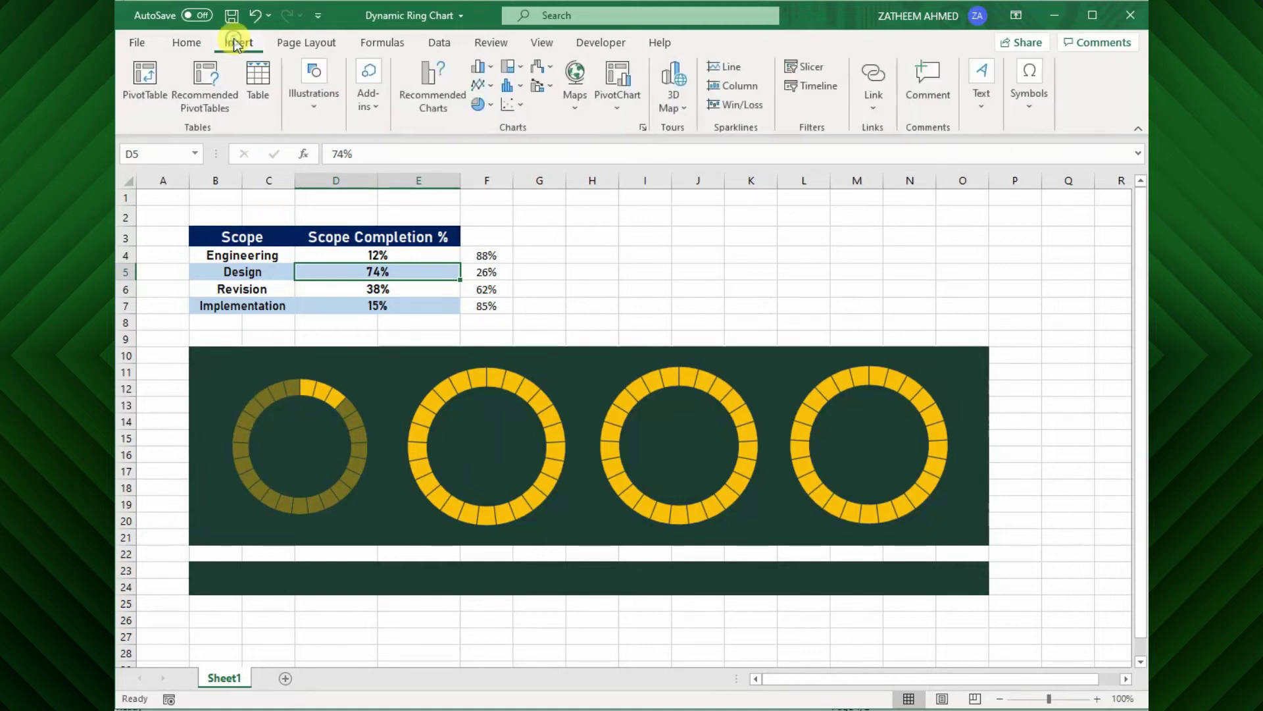
{"action": "left_click", "coordinate": [974, 109]}
{"action": "left_click", "coordinate": [983, 171]}
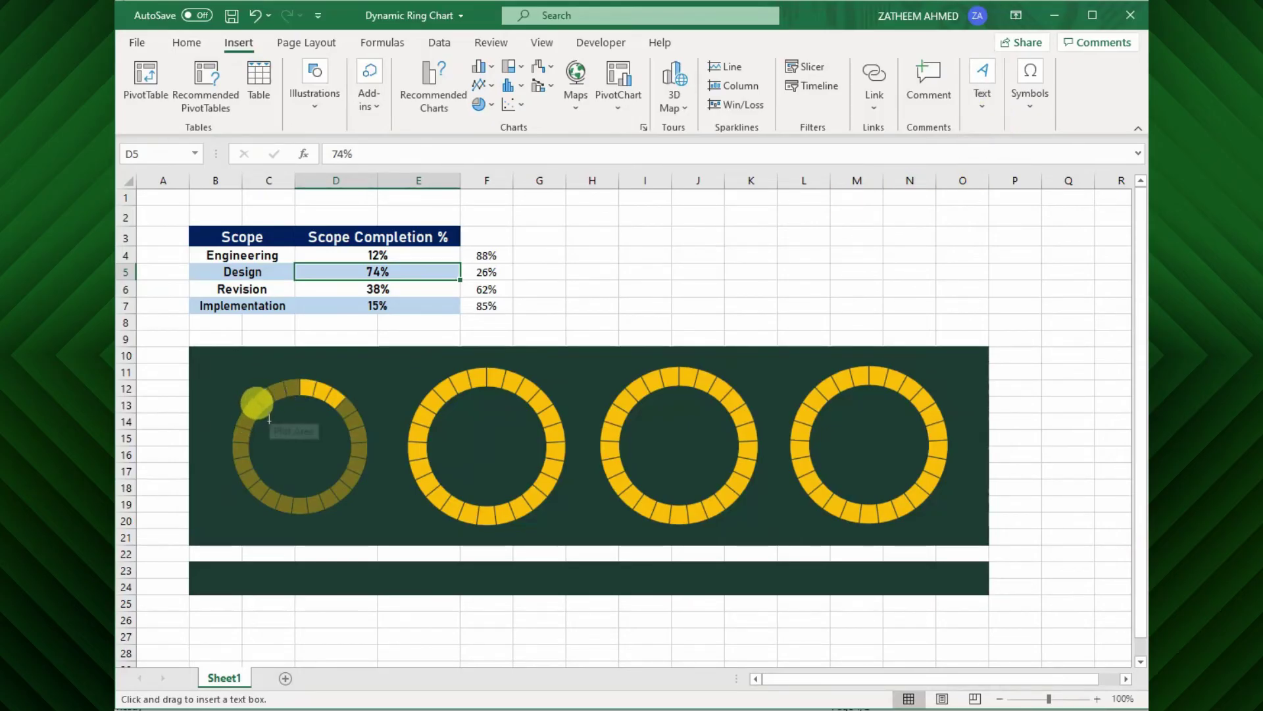
{"action": "left_click_drag", "start_coordinate": [269, 420], "coordinate": [335, 470]}
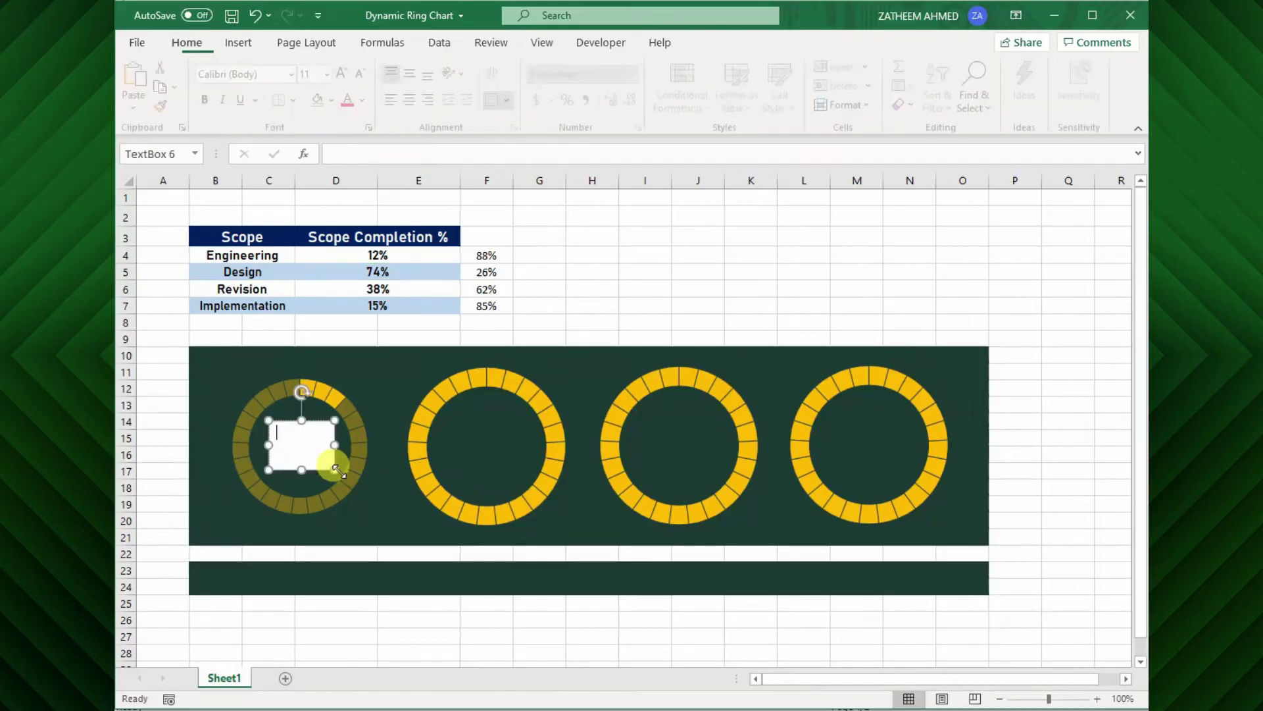
{"action": "left_click", "coordinate": [350, 155]}
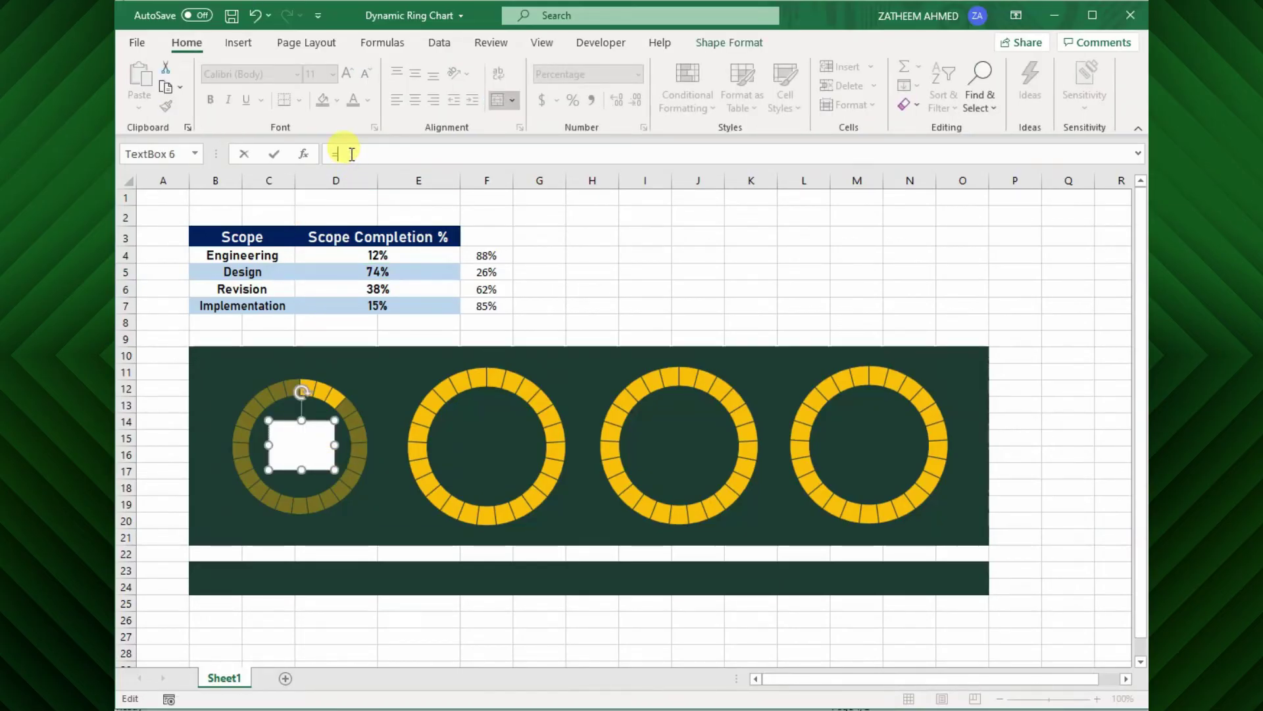
{"action": "type", "text": "="}
{"action": "left_click", "coordinate": [377, 256]}
{"action": "key", "text": "Return"}
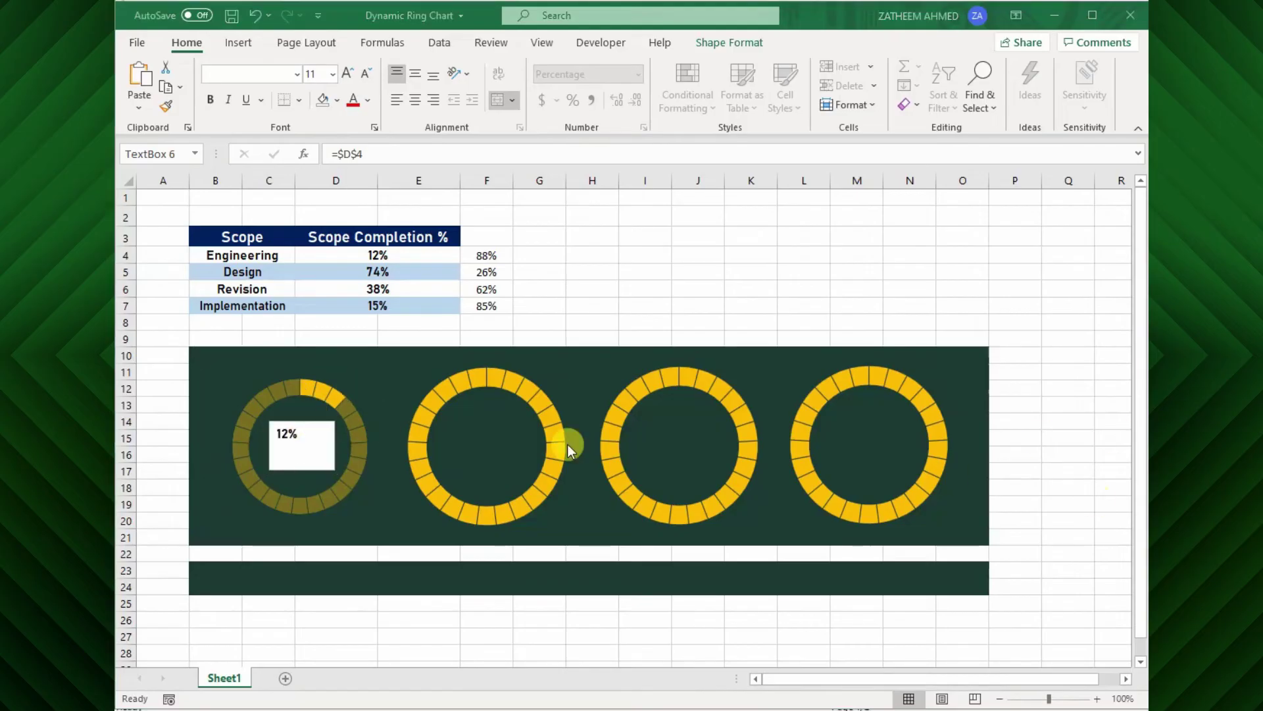
Set the 12% label's font to Bahnschrift SemiBold at size 36
{"action": "left_click", "coordinate": [307, 449]}
{"action": "left_click", "coordinate": [297, 74]}
{"action": "scroll", "coordinate": [293, 434], "scroll_direction": "down", "scroll_amount": 12}
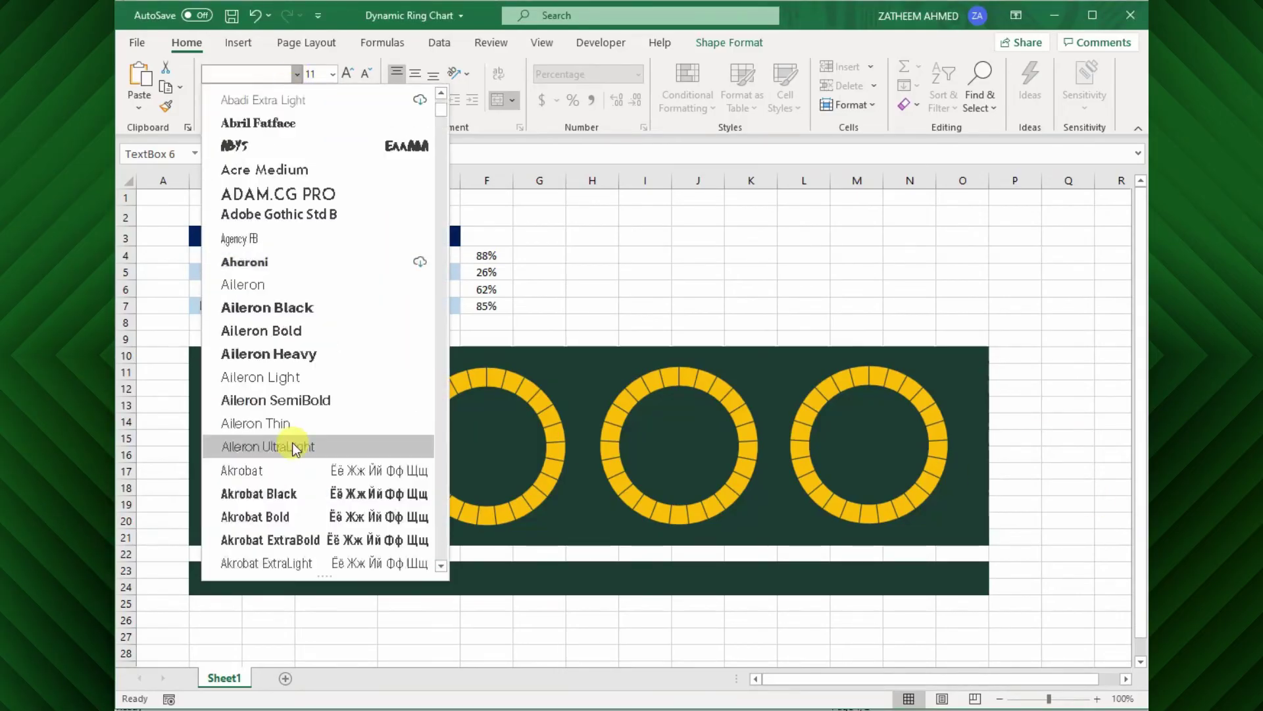
{"action": "left_click", "coordinate": [300, 375]}
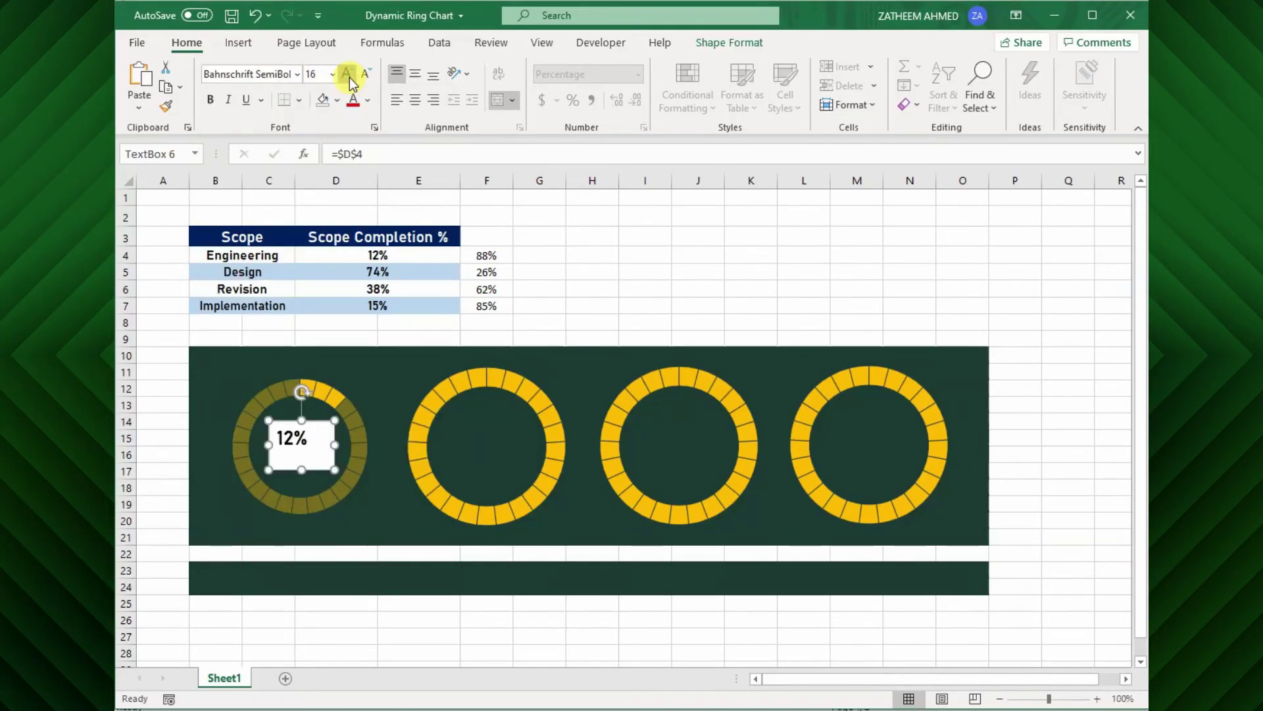
{"action": "left_click", "coordinate": [347, 73]}
{"action": "left_click", "coordinate": [347, 73]}
{"action": "left_click", "coordinate": [346, 73]}
{"action": "left_click", "coordinate": [347, 73]}
{"action": "left_click", "coordinate": [347, 73]}
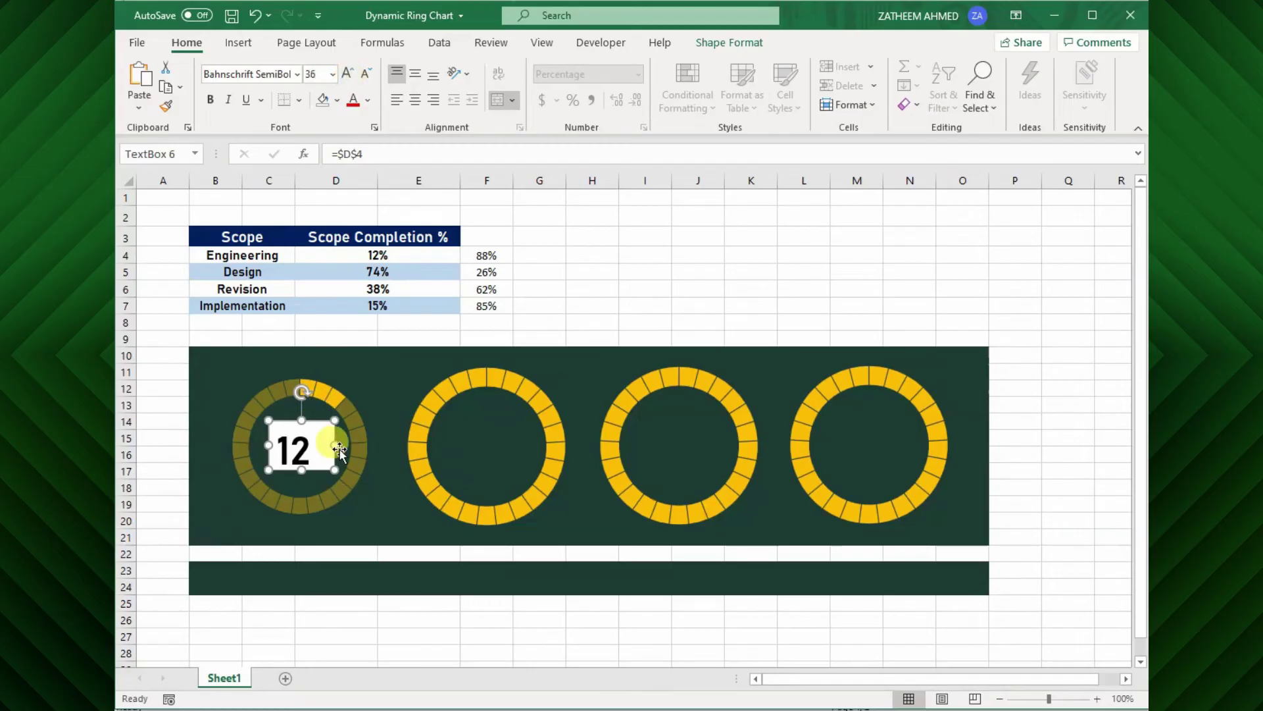
Remove the label's box fill, make its text white, and centre it in the ring
{"action": "left_click", "coordinate": [327, 100]}
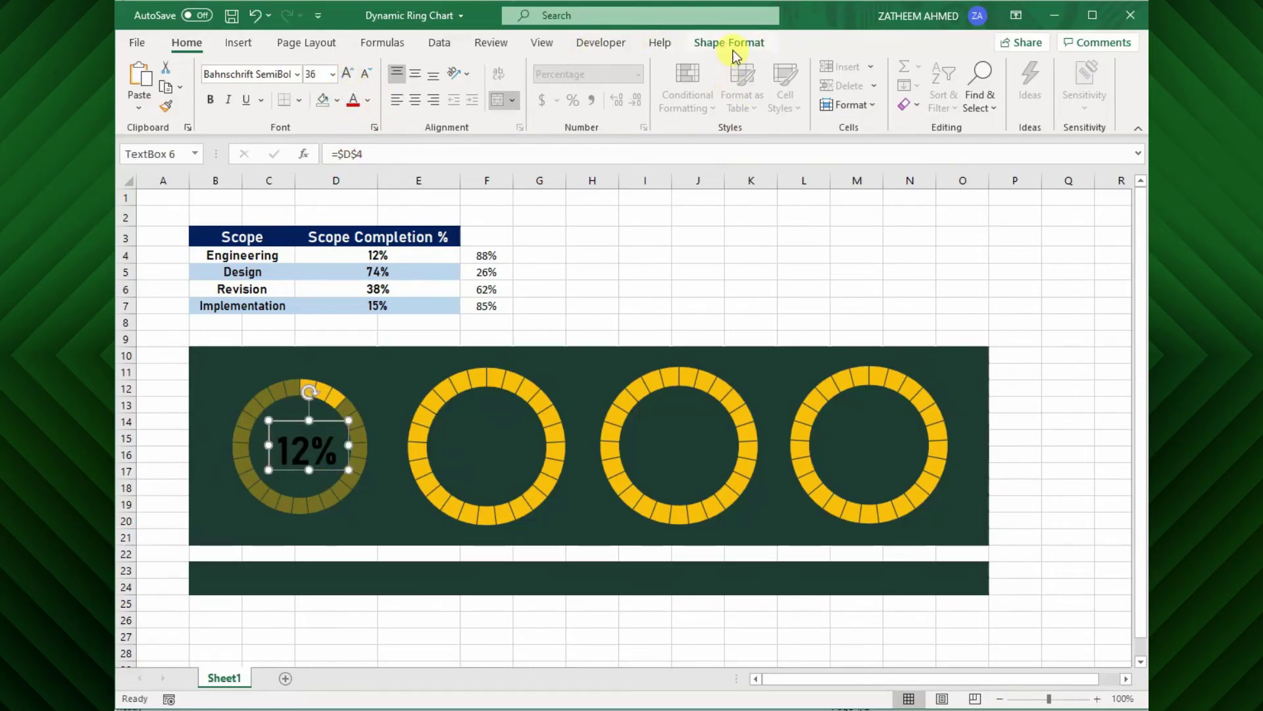
{"action": "left_click", "coordinate": [729, 43]}
{"action": "left_click", "coordinate": [187, 42]}
{"action": "left_click", "coordinate": [368, 100]}
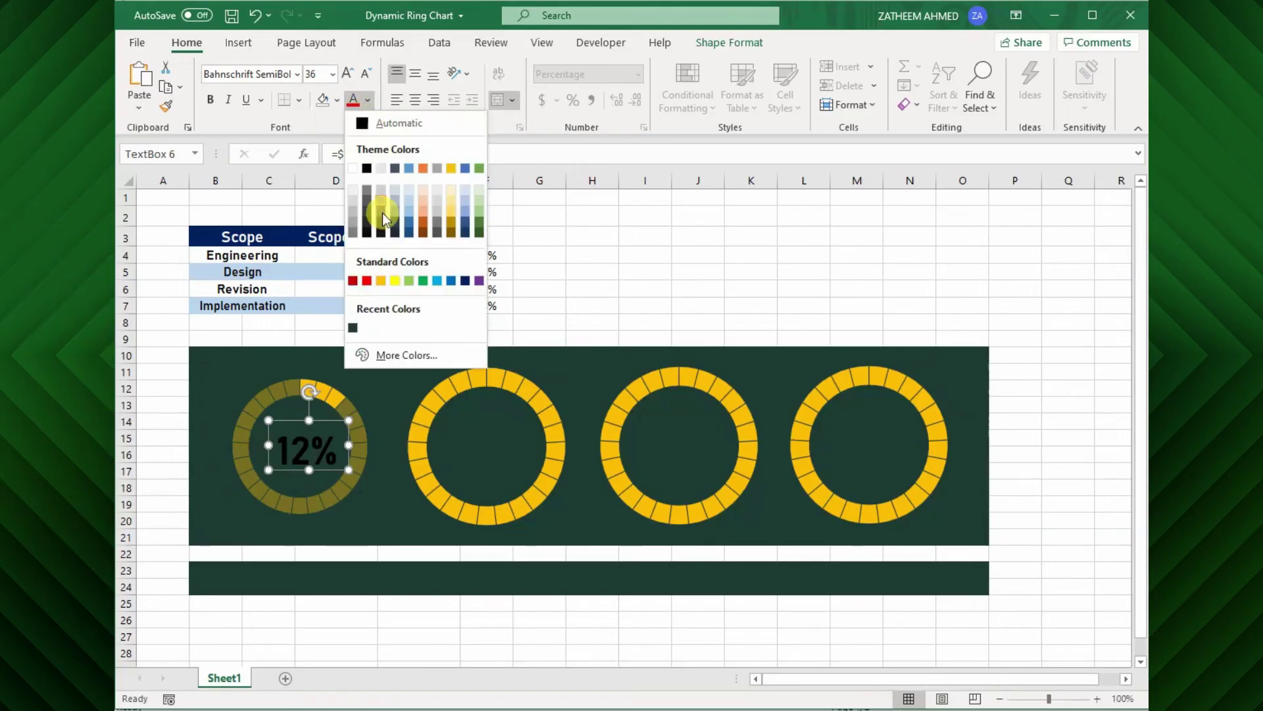
{"action": "left_click", "coordinate": [353, 169]}
{"action": "left_click_drag", "start_coordinate": [296, 425], "coordinate": [292, 421]}
{"action": "left_click", "coordinate": [263, 569]}
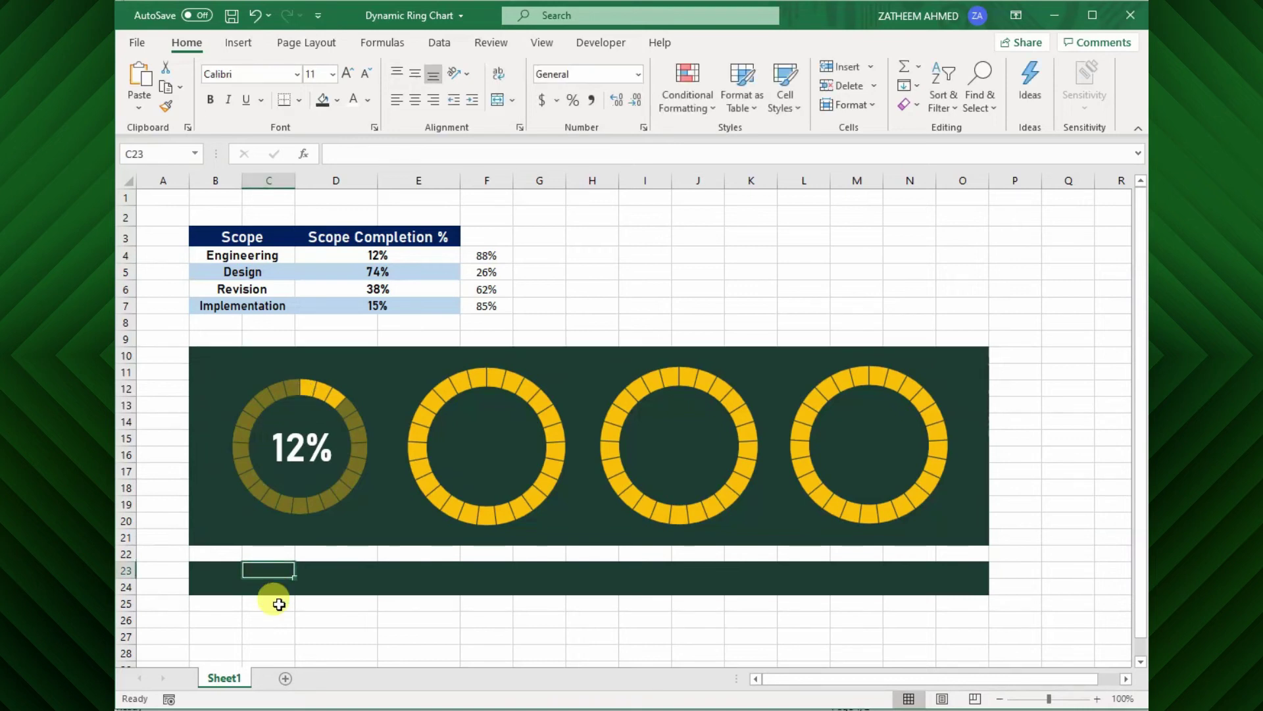
Draw a text box on the lower green bar linked to =$B$4, showing Engineering
{"action": "left_click", "coordinate": [279, 604]}
{"action": "key", "text": "Down"}
{"action": "left_click", "coordinate": [224, 42]}
{"action": "left_click", "coordinate": [987, 92]}
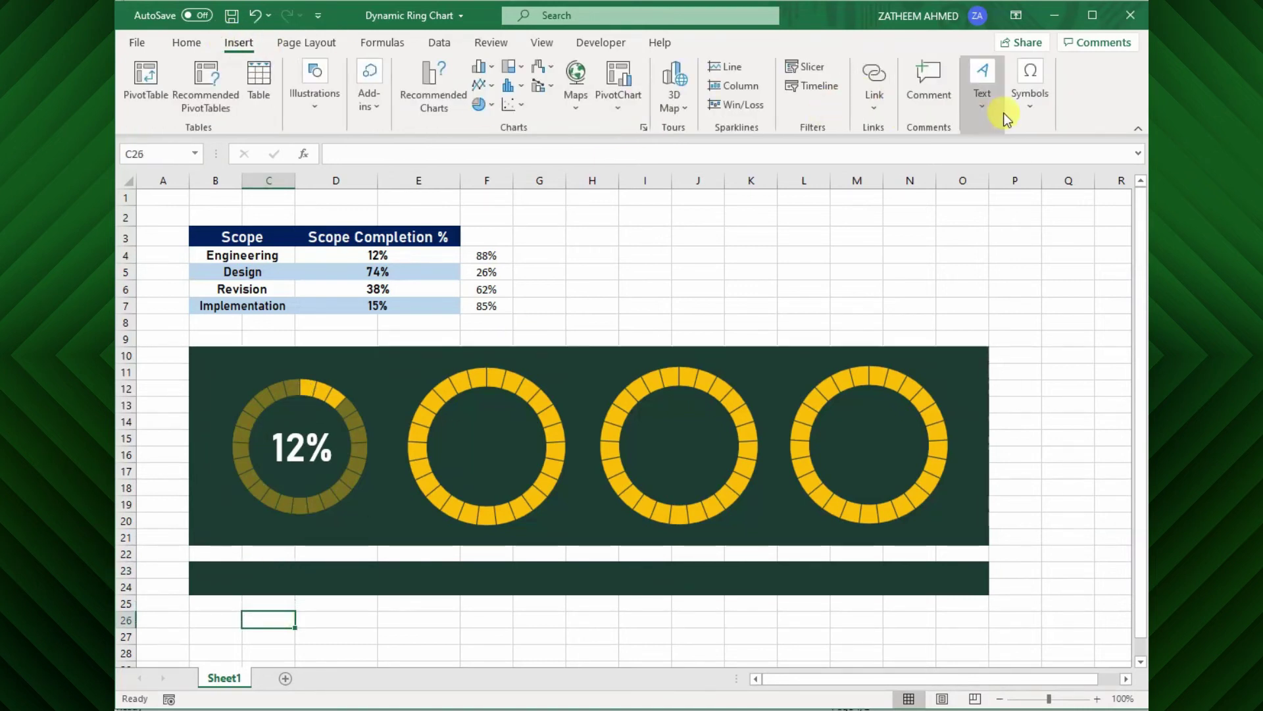
{"action": "left_click", "coordinate": [977, 167]}
{"action": "left_click_drag", "start_coordinate": [227, 567], "coordinate": [342, 587]}
{"action": "left_click", "coordinate": [347, 155]}
{"action": "type", "text": "="}
{"action": "left_click", "coordinate": [241, 253]}
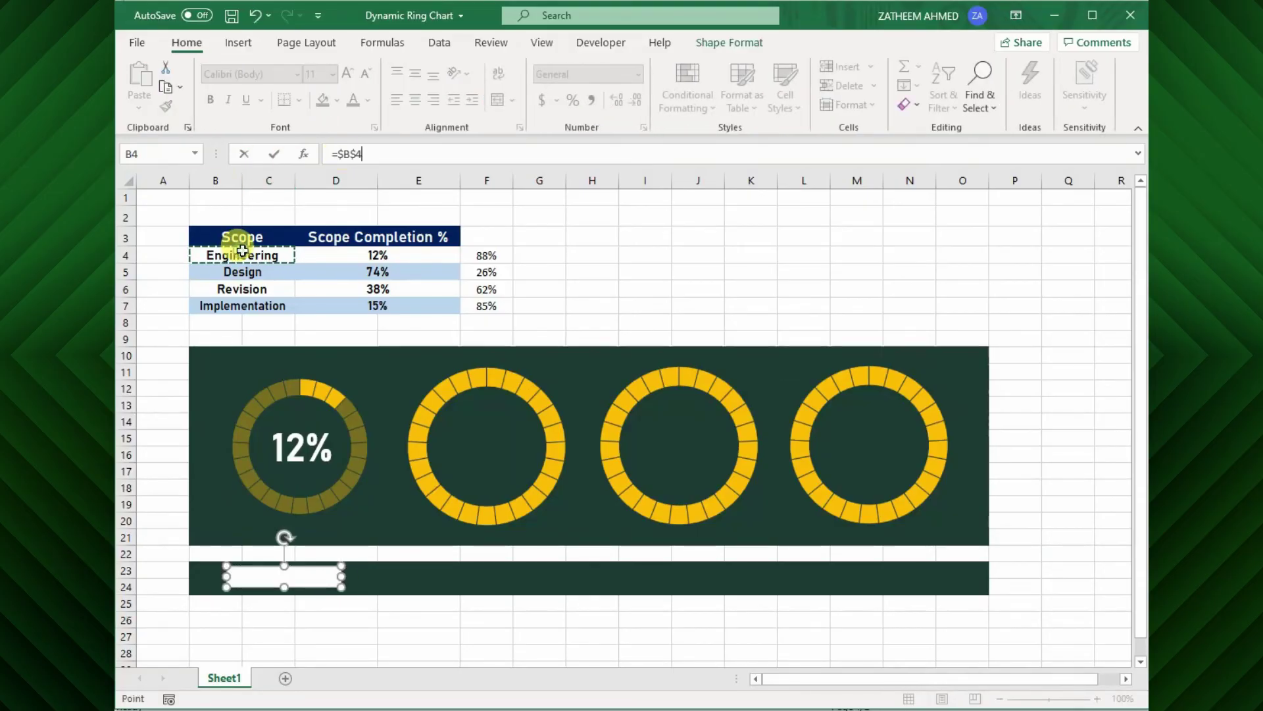
{"action": "key", "text": "Return"}
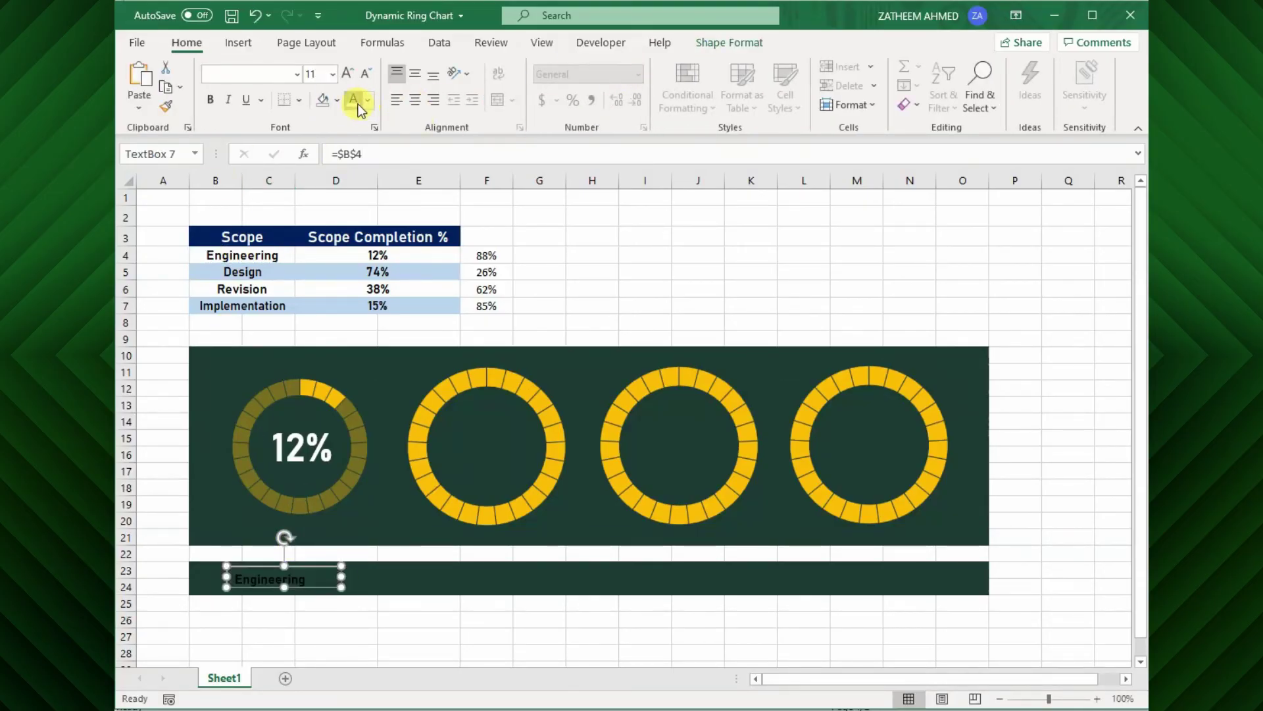
Make the Engineering label white at size 16 and position it under the first ring
{"action": "left_click", "coordinate": [187, 43]}
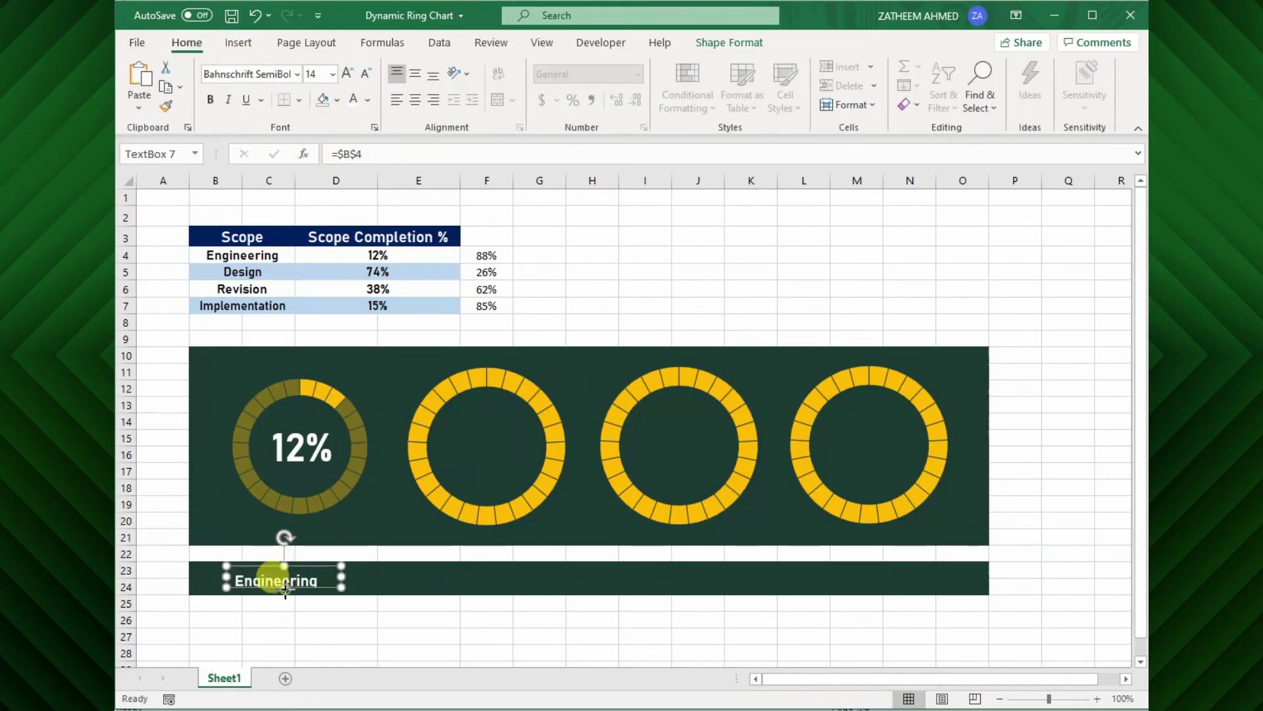
{"action": "left_click", "coordinate": [347, 73]}
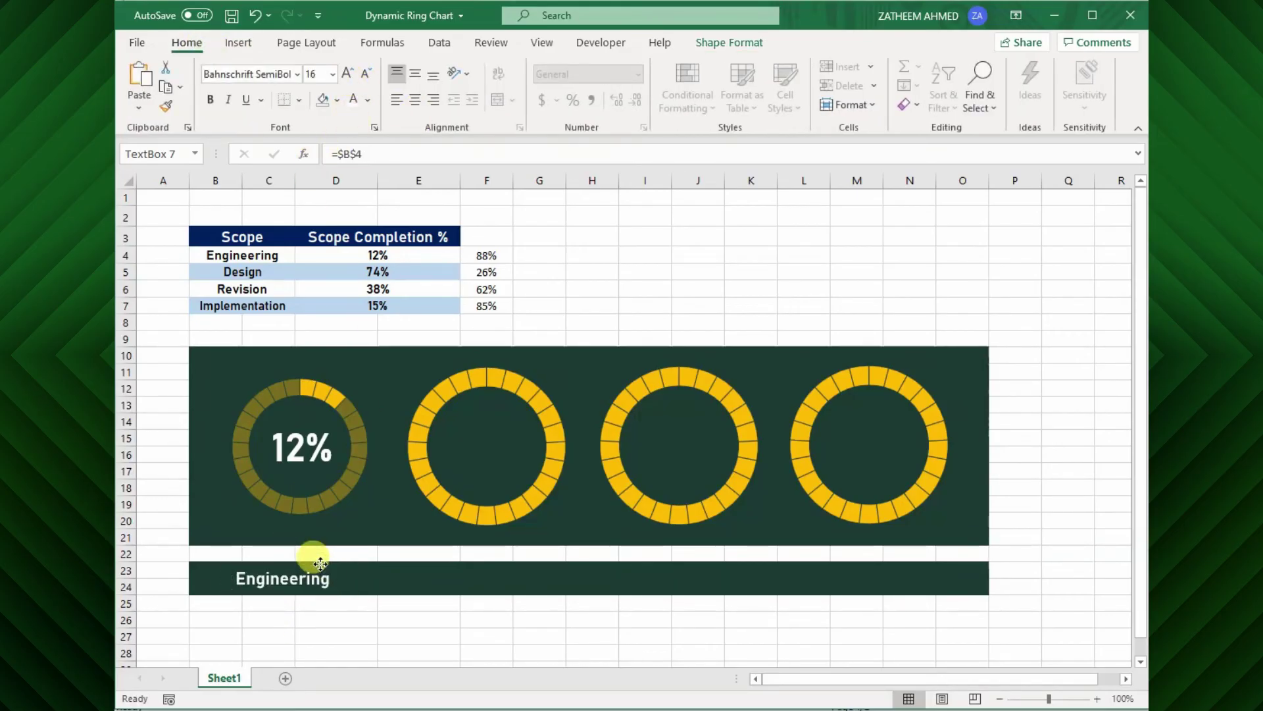
{"action": "left_click_drag", "start_coordinate": [319, 562], "coordinate": [332, 565]}
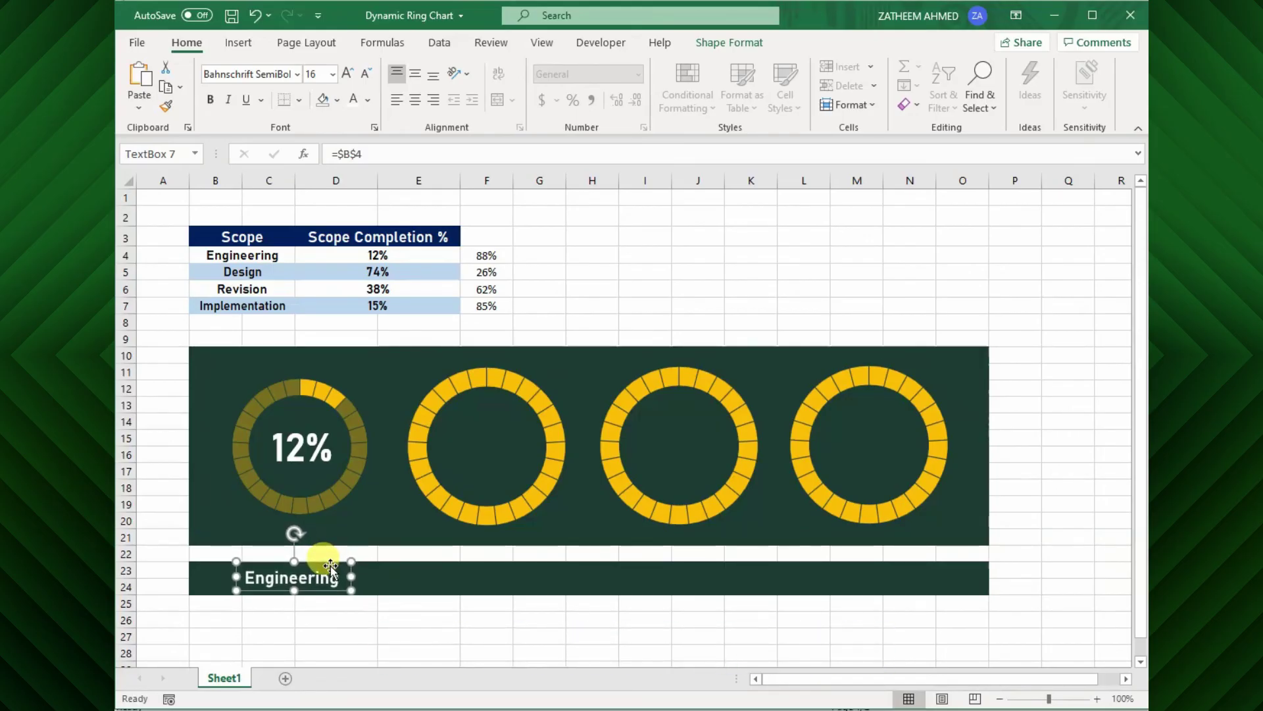
{"action": "left_click", "coordinate": [487, 618]}
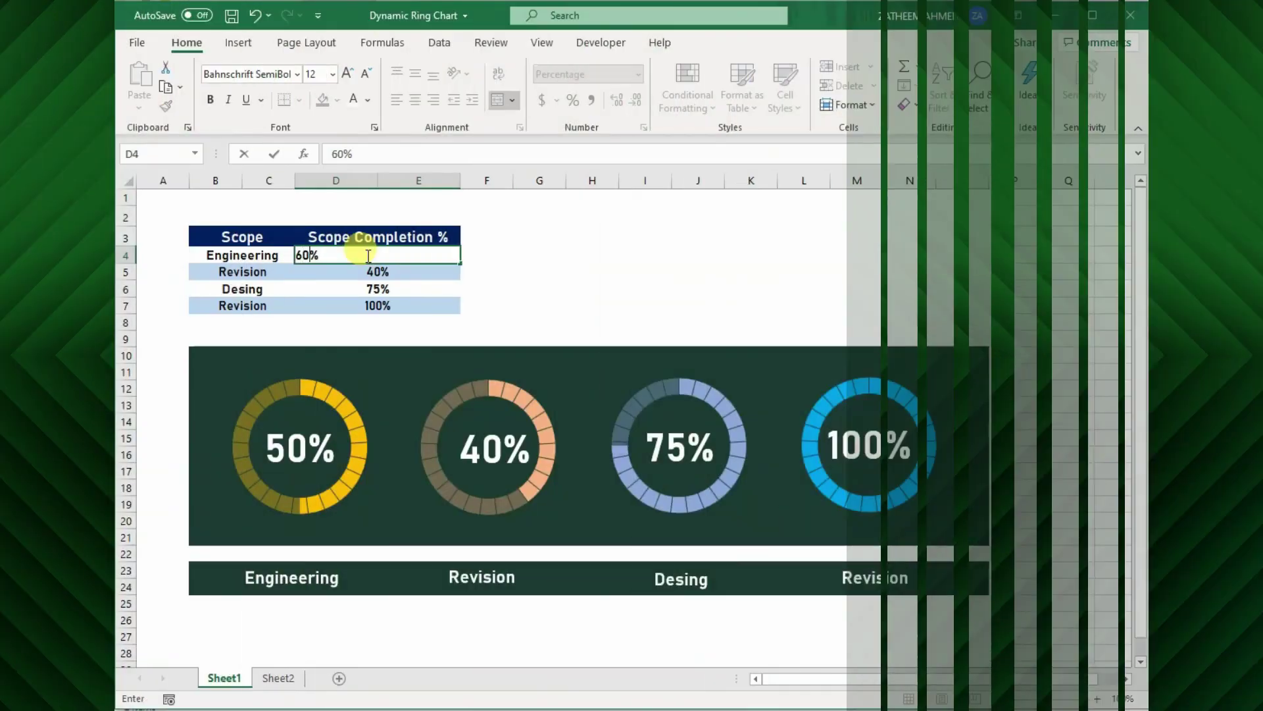
Enter 60 for the Desing row in D6 and 80 for the Revision row in D7
{"action": "key", "text": "Return"}
{"action": "key", "text": "Return"}
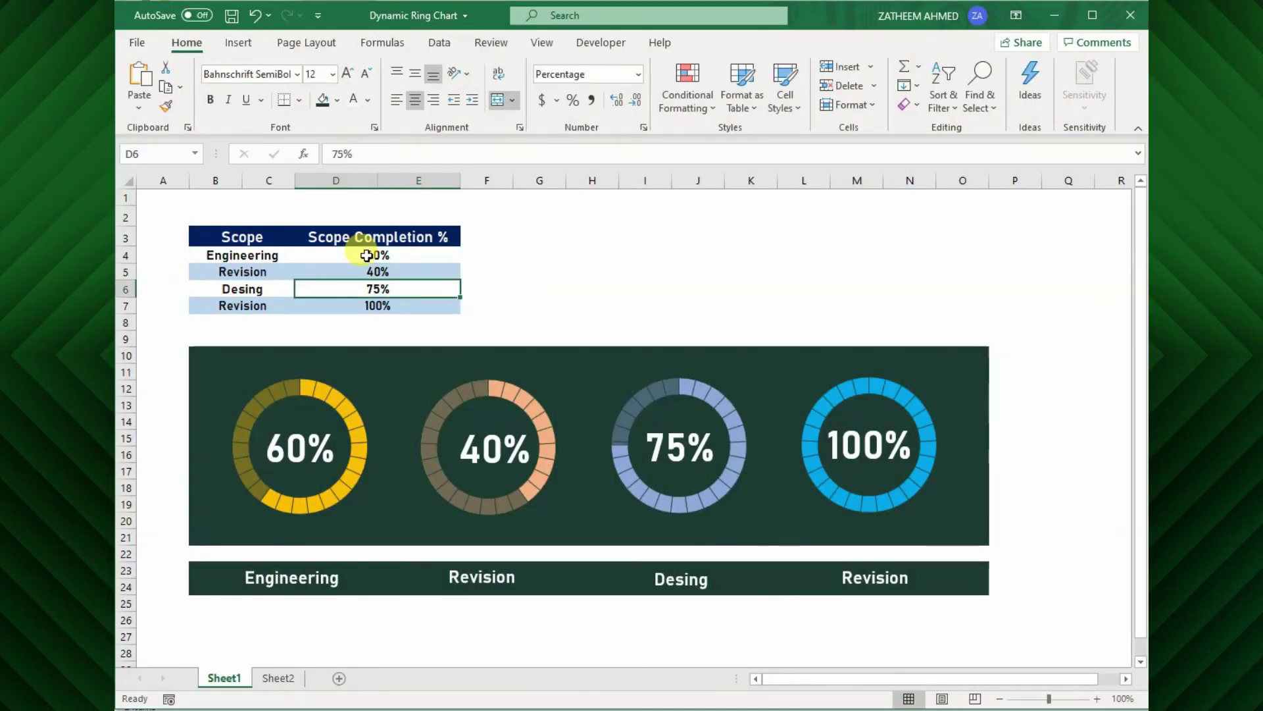
{"action": "type", "text": "60"}
{"action": "key", "text": "Return"}
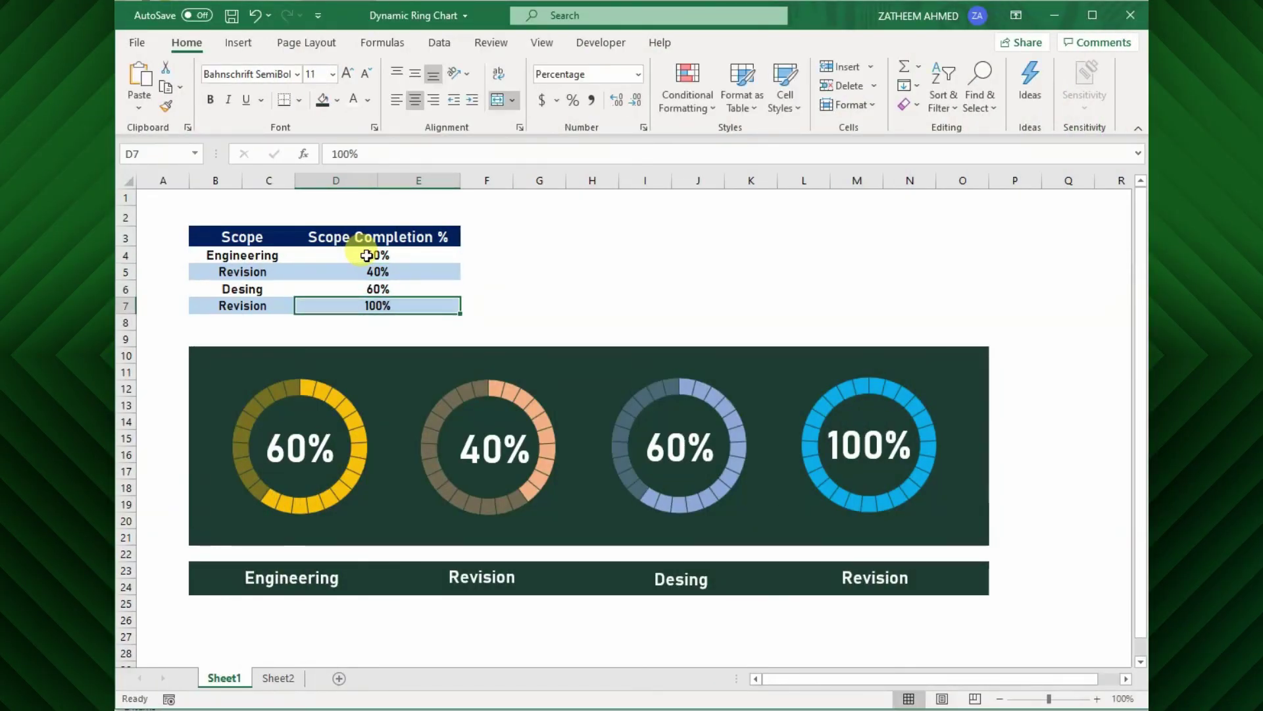
{"action": "type", "text": "80"}
{"action": "key", "text": "Return"}
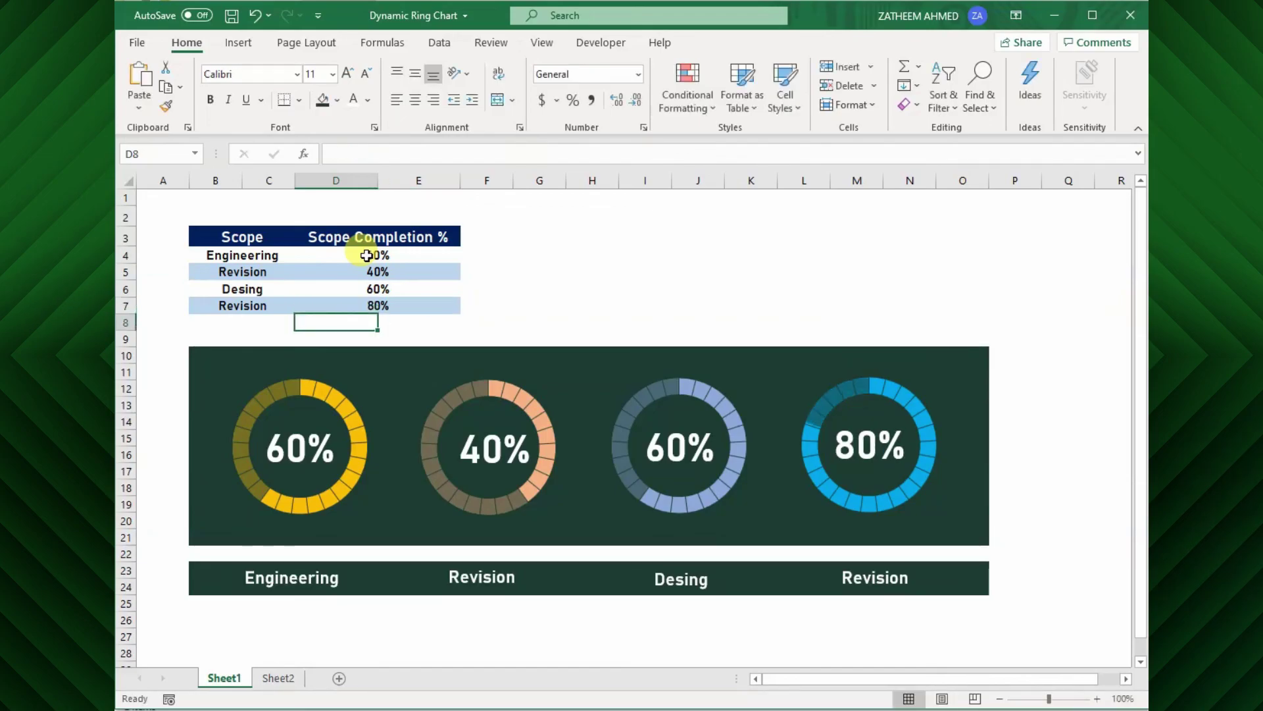